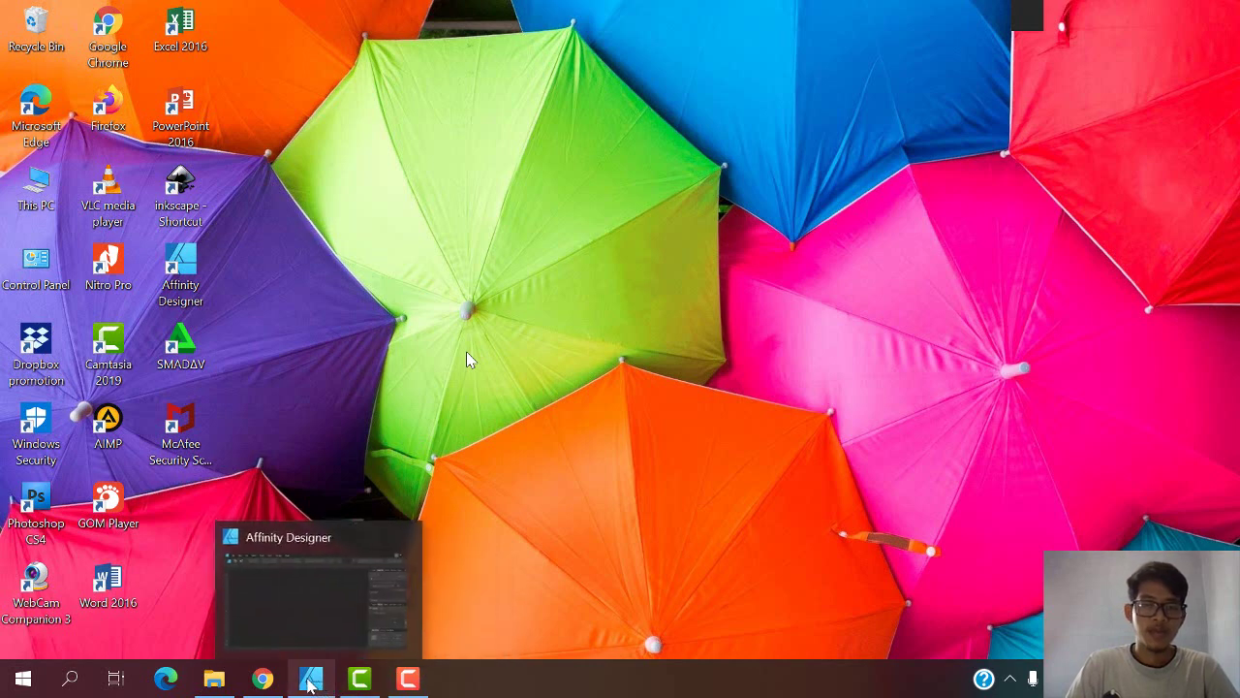
# - Bring Affinity Designer back and create a new 1000 × 1000 px document
pyautogui.click(310, 678)
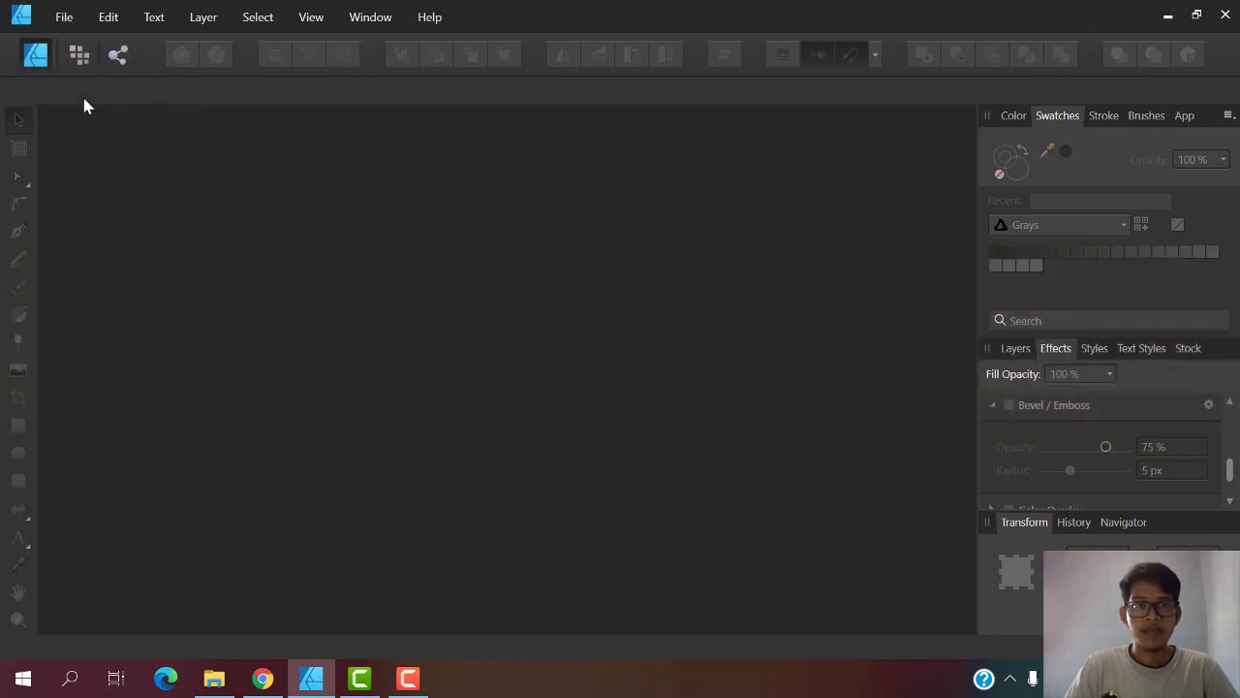
pyautogui.click(64, 19)
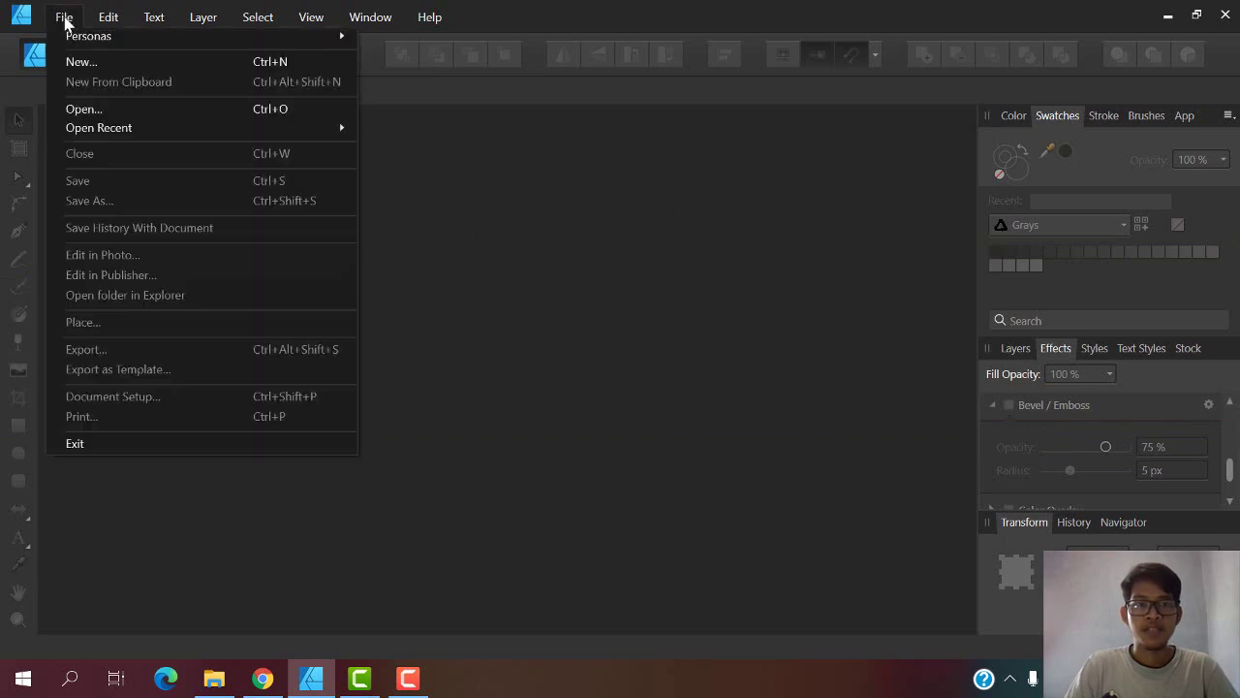
pyautogui.click(73, 62)
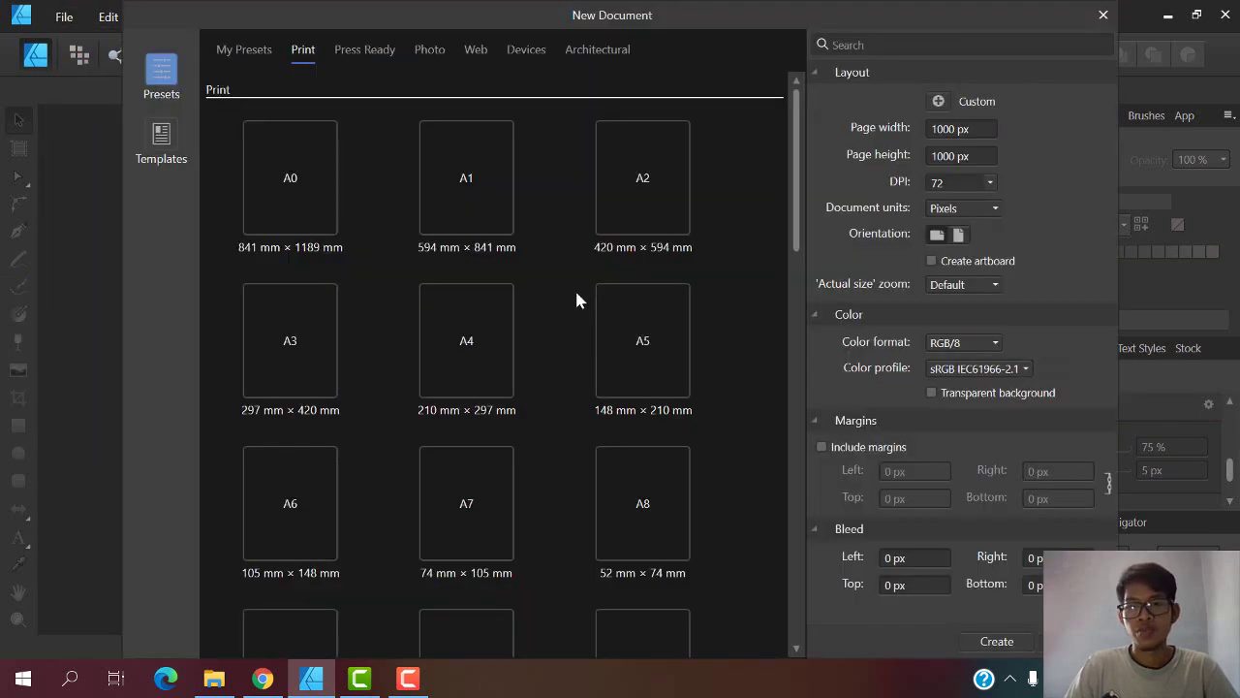
pyautogui.click(988, 643)
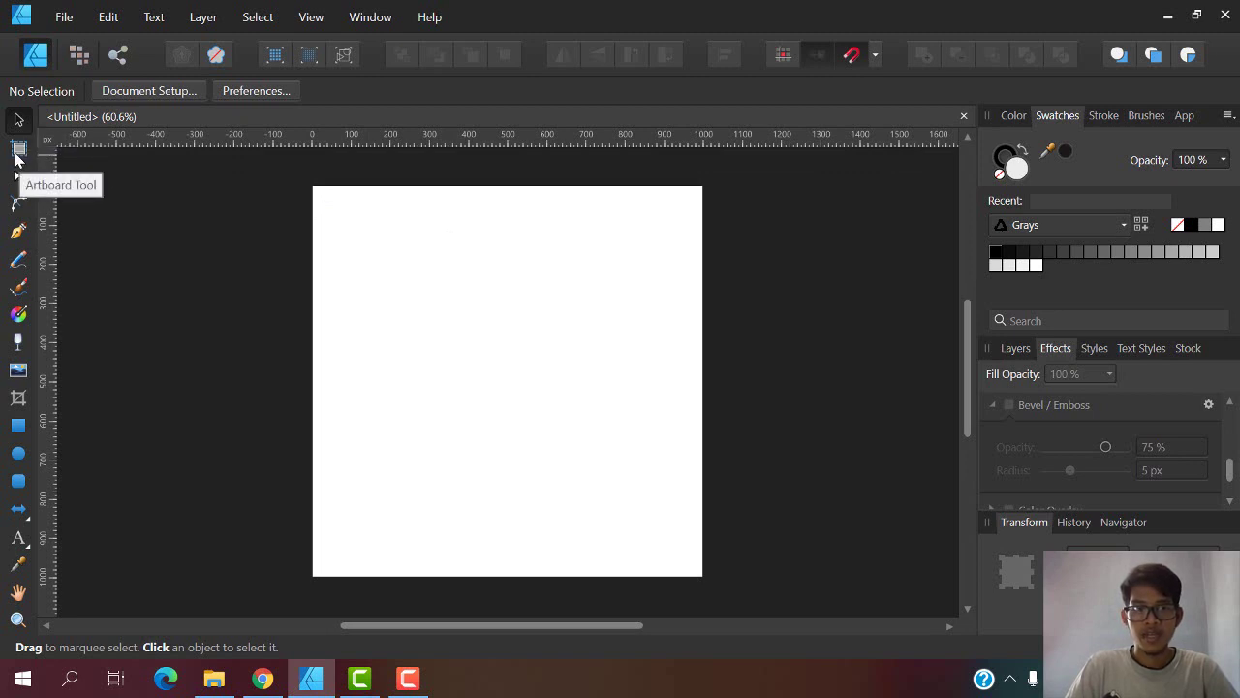
# - Convert the page into Artboard1 with the Artboard Tool
pyautogui.click(17, 151)
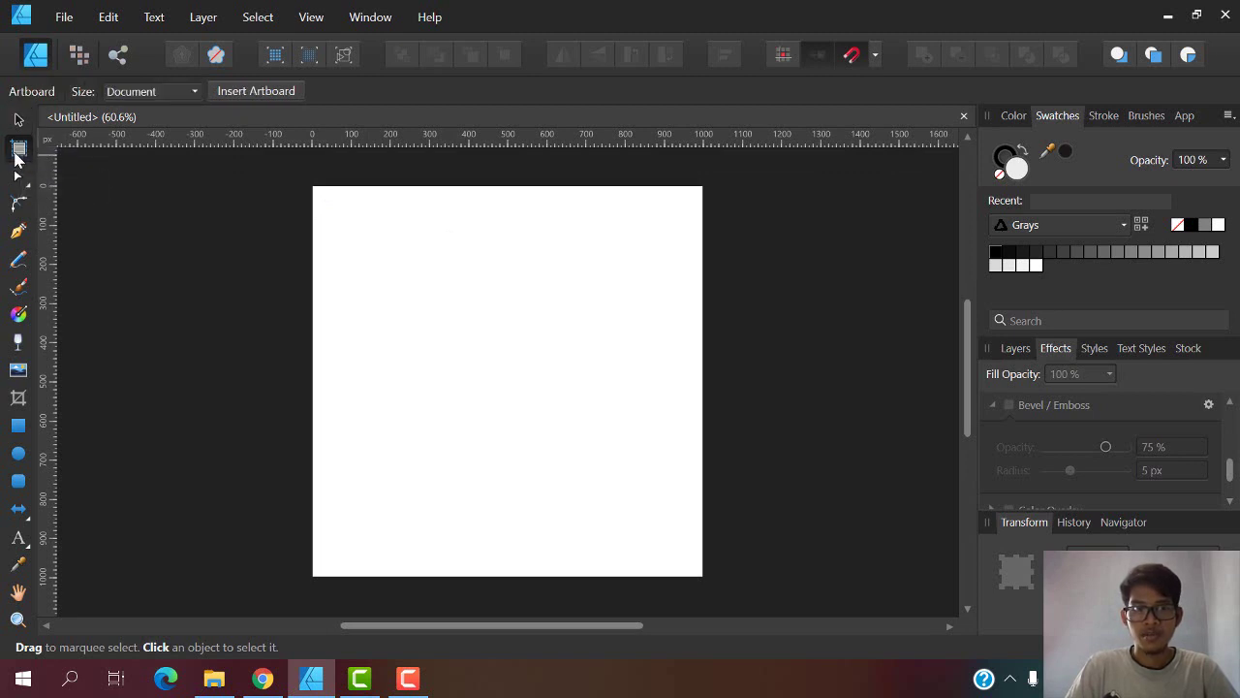
pyautogui.click(243, 95)
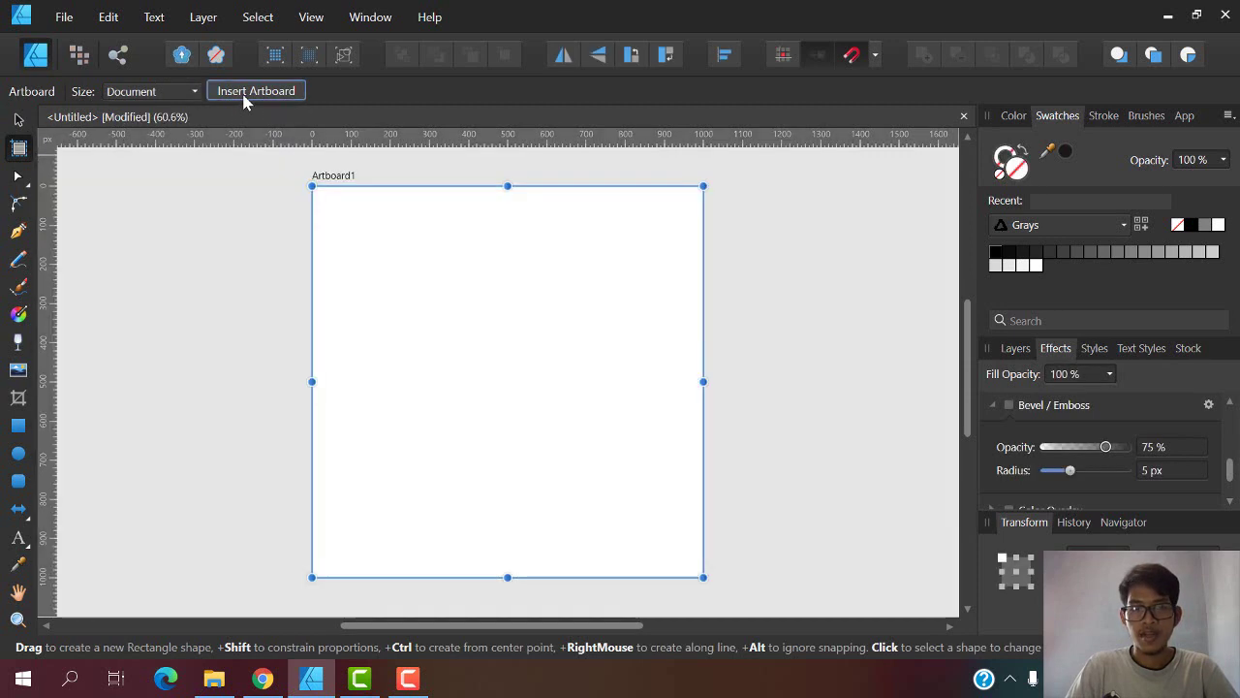
pyautogui.scroll(-2, 320, 267)
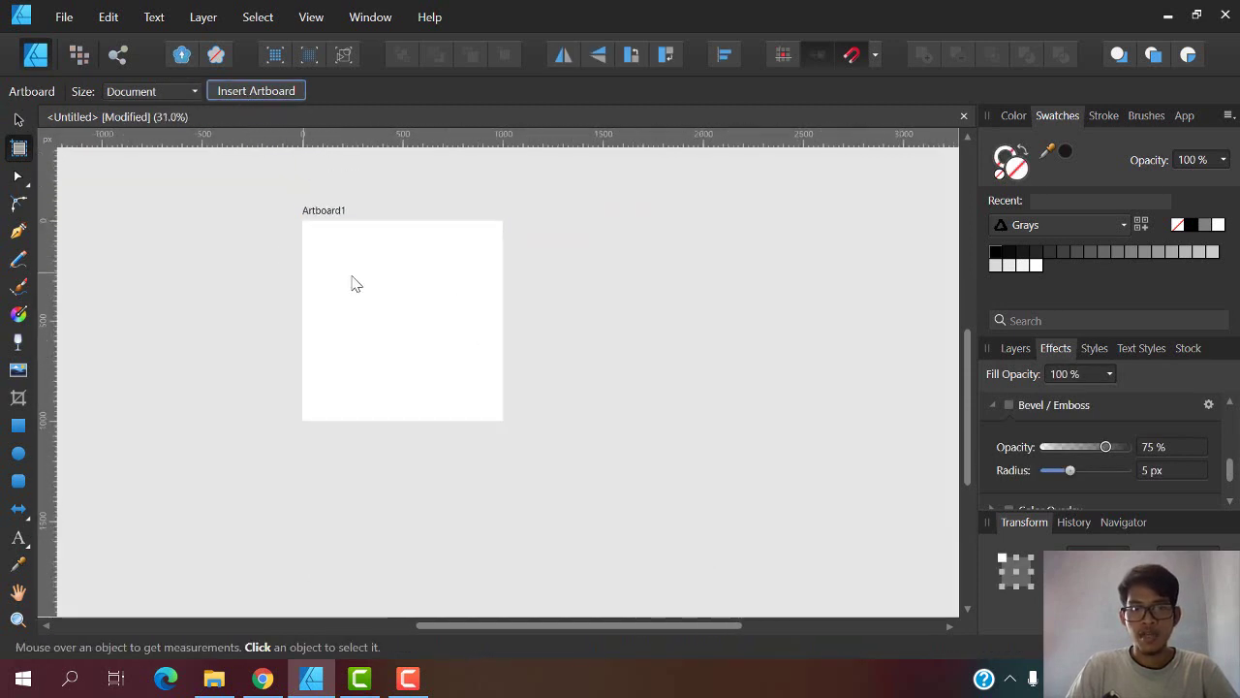
pyautogui.scroll(1, 346, 252)
pyautogui.click(149, 198)
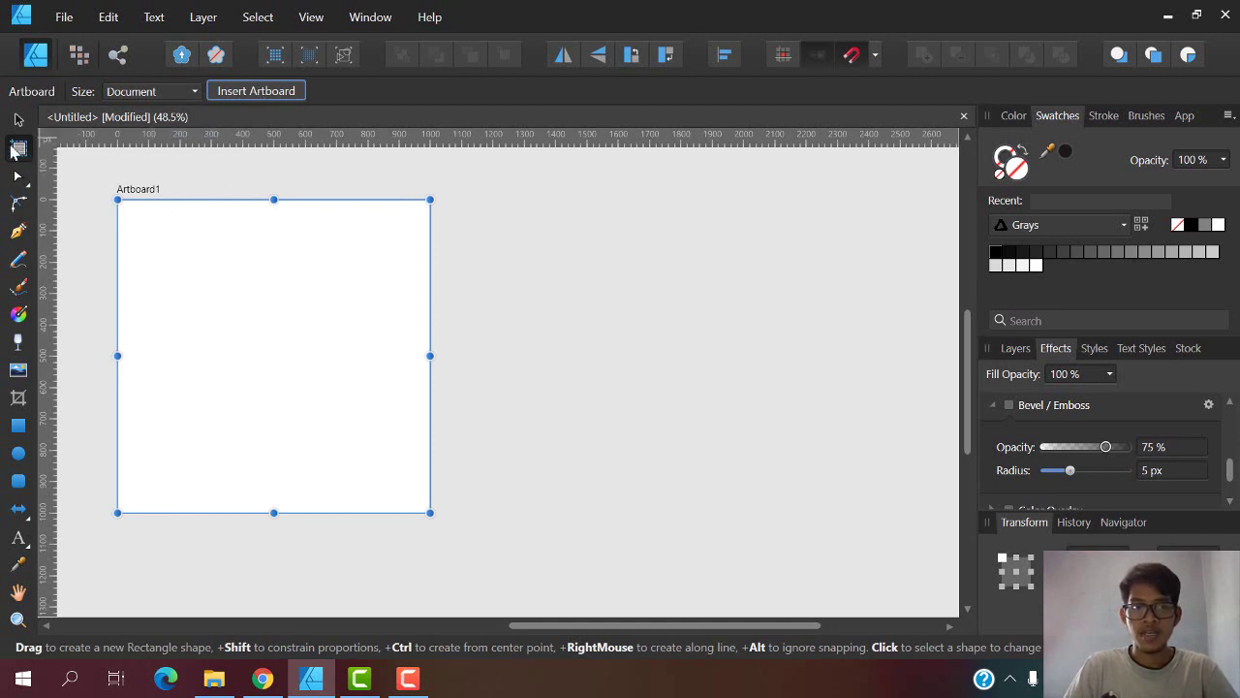
# - Add Artboard2 and then Artboard3 to the right of Artboard1
pyautogui.click(235, 98)
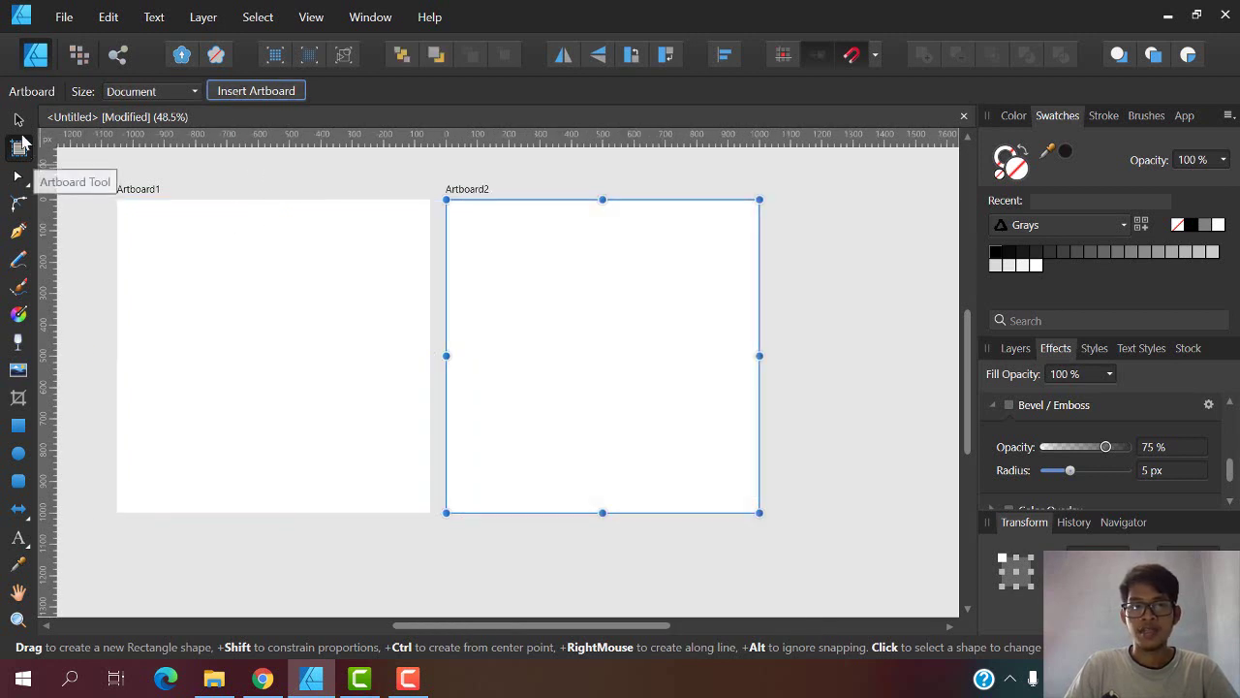
pyautogui.press('v')
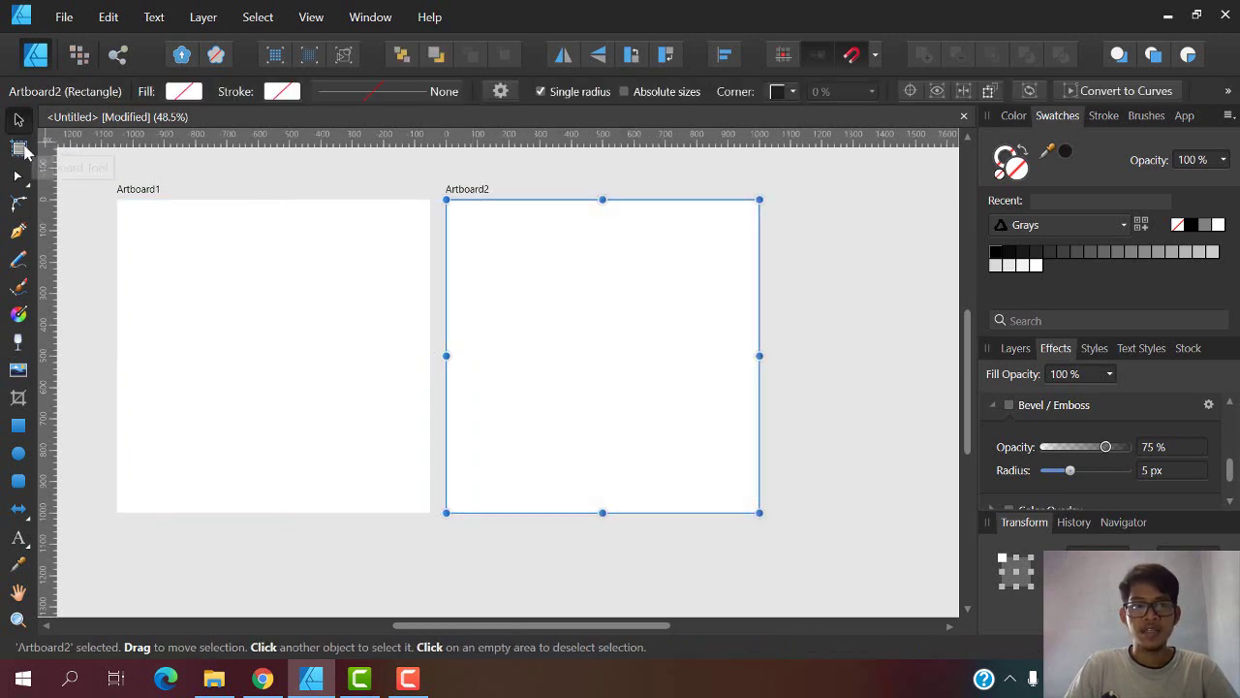
pyautogui.click(19, 147)
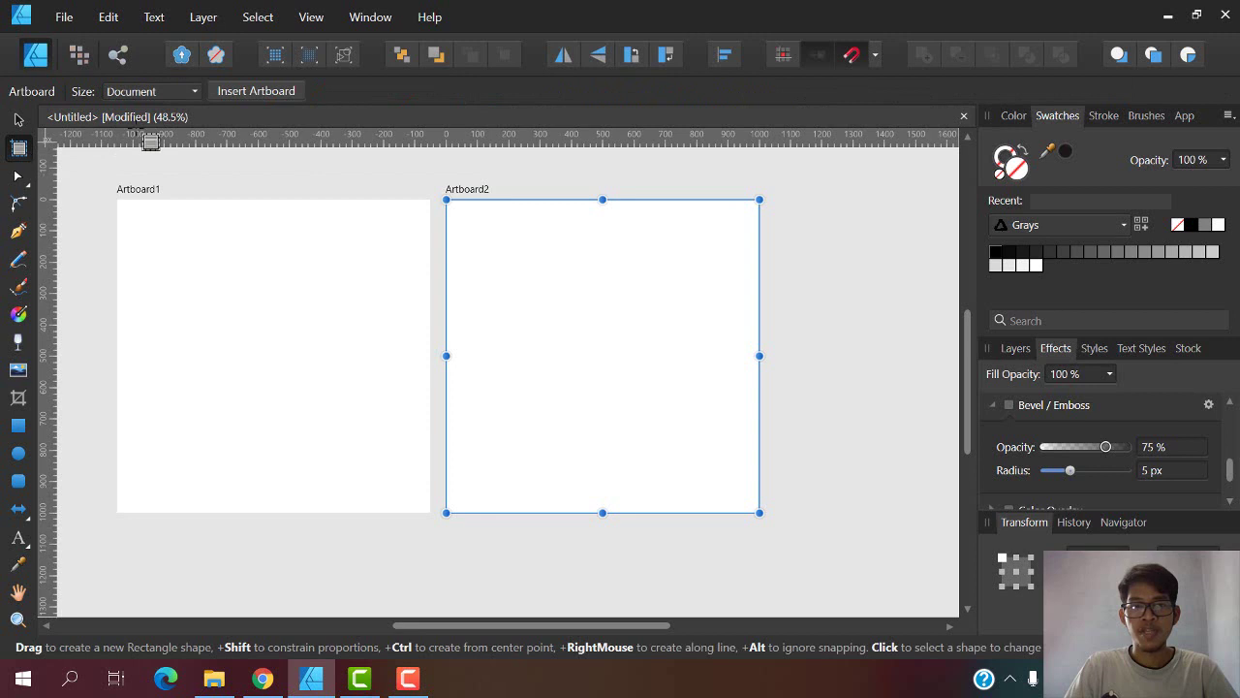
pyautogui.click(242, 93)
pyautogui.keyDown('ctrl'); pyautogui.scroll(-2, 238, 207); pyautogui.keyUp('ctrl')
pyautogui.keyDown('ctrl'); pyautogui.scroll(-2, 625, 233); pyautogui.keyUp('ctrl')
pyautogui.keyDown('ctrl'); pyautogui.scroll(3, 625, 232); pyautogui.keyUp('ctrl')
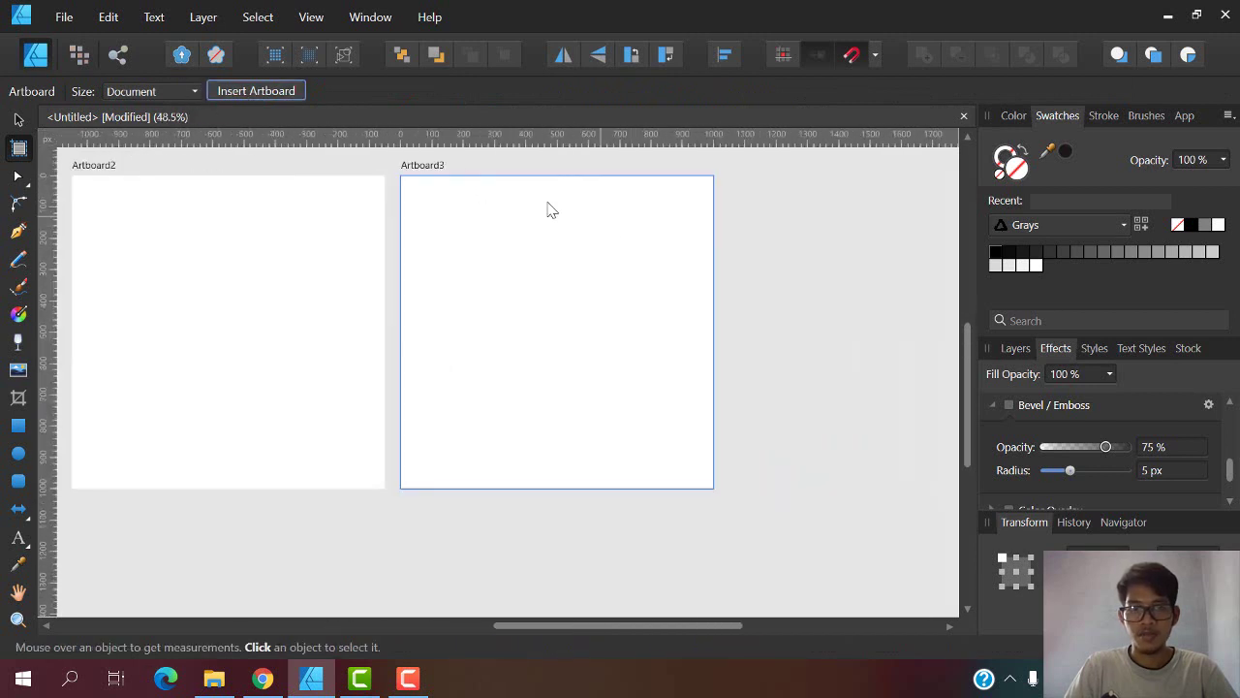
# - Resize Artboard3 narrower and shorter into a smaller landscape shape
pyautogui.click(421, 172)
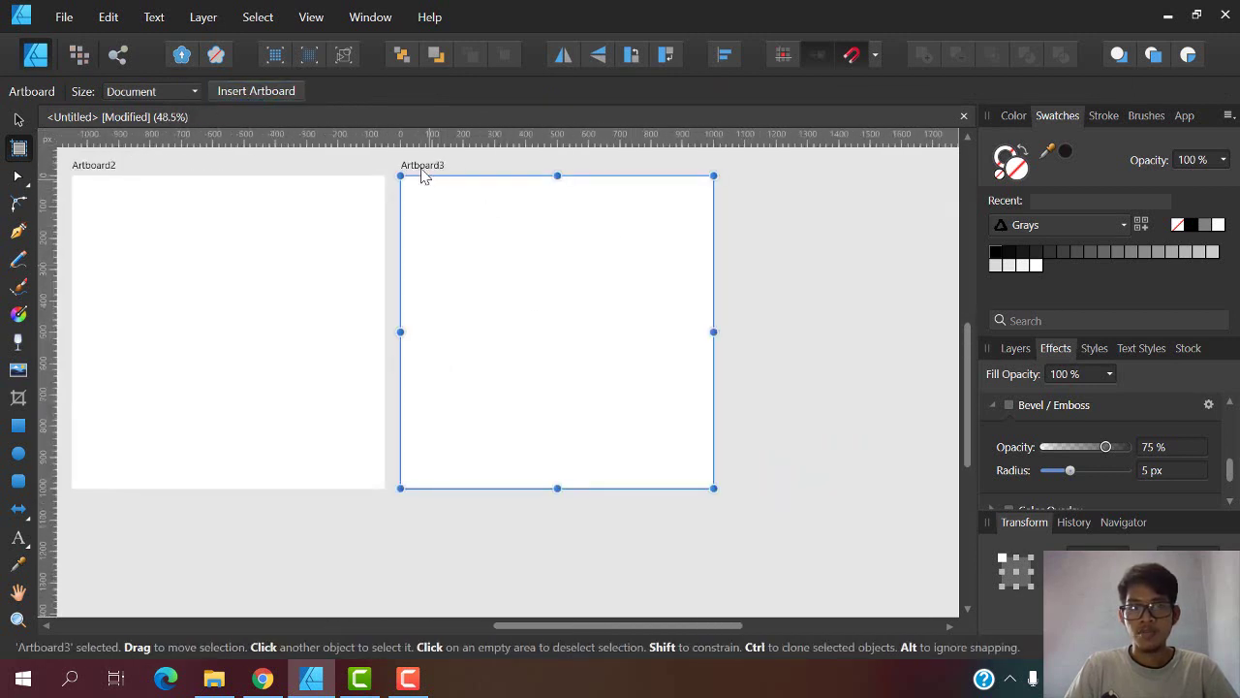
pyautogui.keyDown('ctrl'); pyautogui.scroll(-2, 557, 250); pyautogui.keyUp('ctrl')
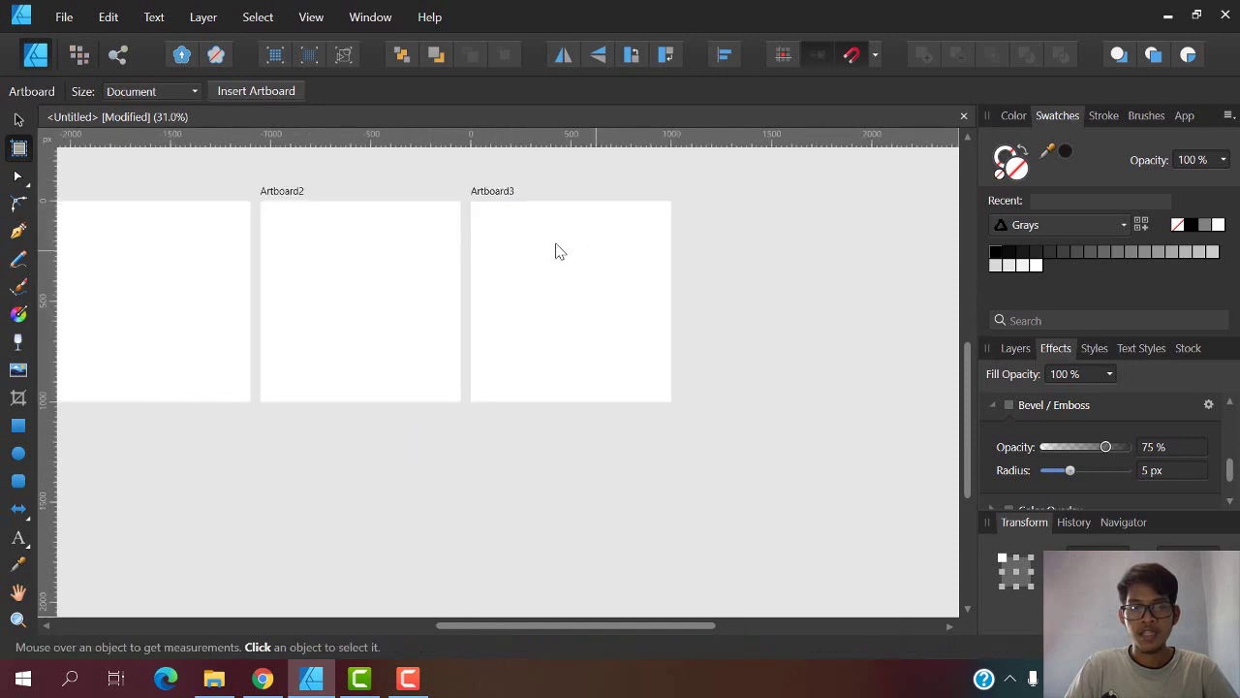
pyautogui.click(507, 196)
pyautogui.keyDown('ctrl'); pyautogui.scroll(-2, 589, 255); pyautogui.keyUp('ctrl')
pyautogui.keyDown('ctrl'); pyautogui.scroll(2, 562, 257); pyautogui.keyUp('ctrl')
pyautogui.click(364, 260)
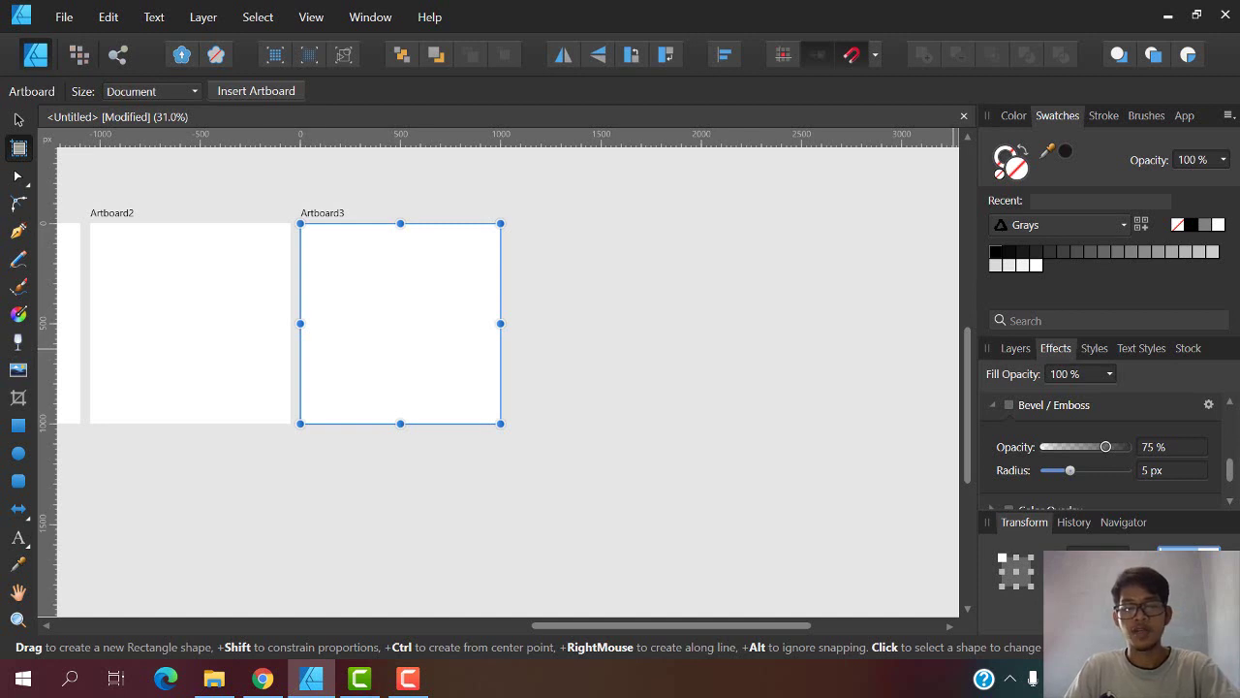
pyautogui.press('Return')
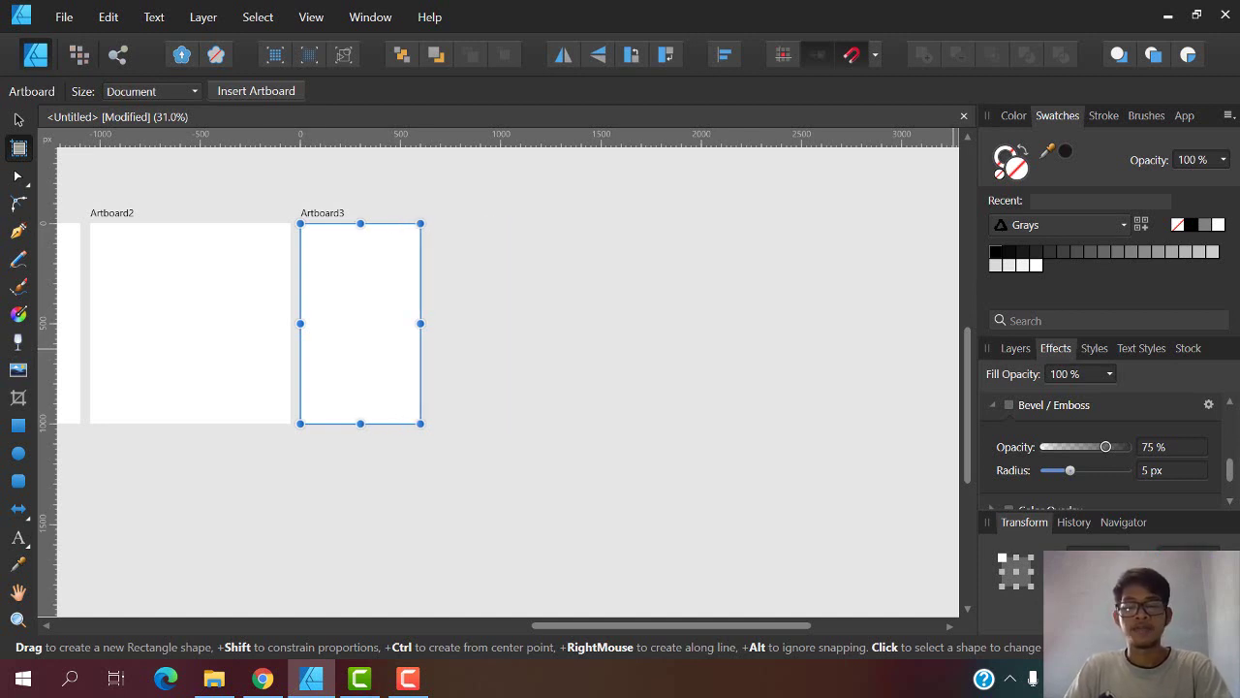
pyautogui.press('Return')
# - Select Artboard3, Artboard2 and Artboard1 in turn to check each one
pyautogui.click(587, 310)
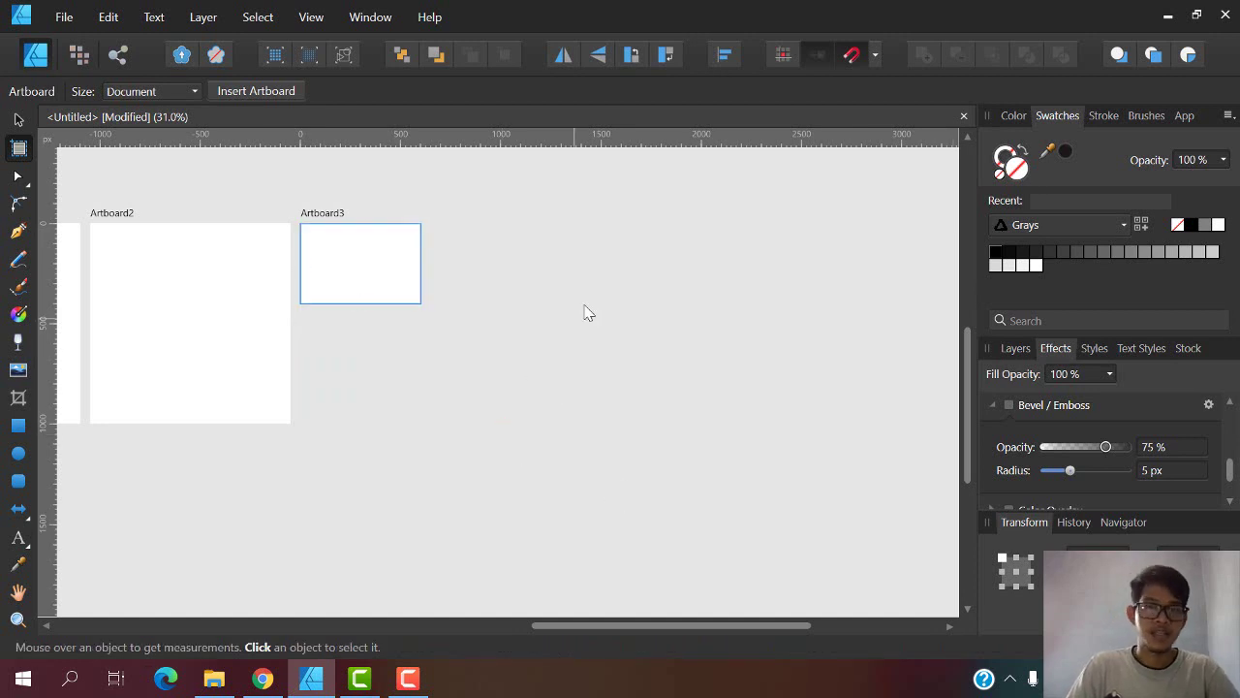
pyautogui.hscroll(-5, 397, 274)
pyautogui.press('v')
pyautogui.scroll(-1, 363, 223)
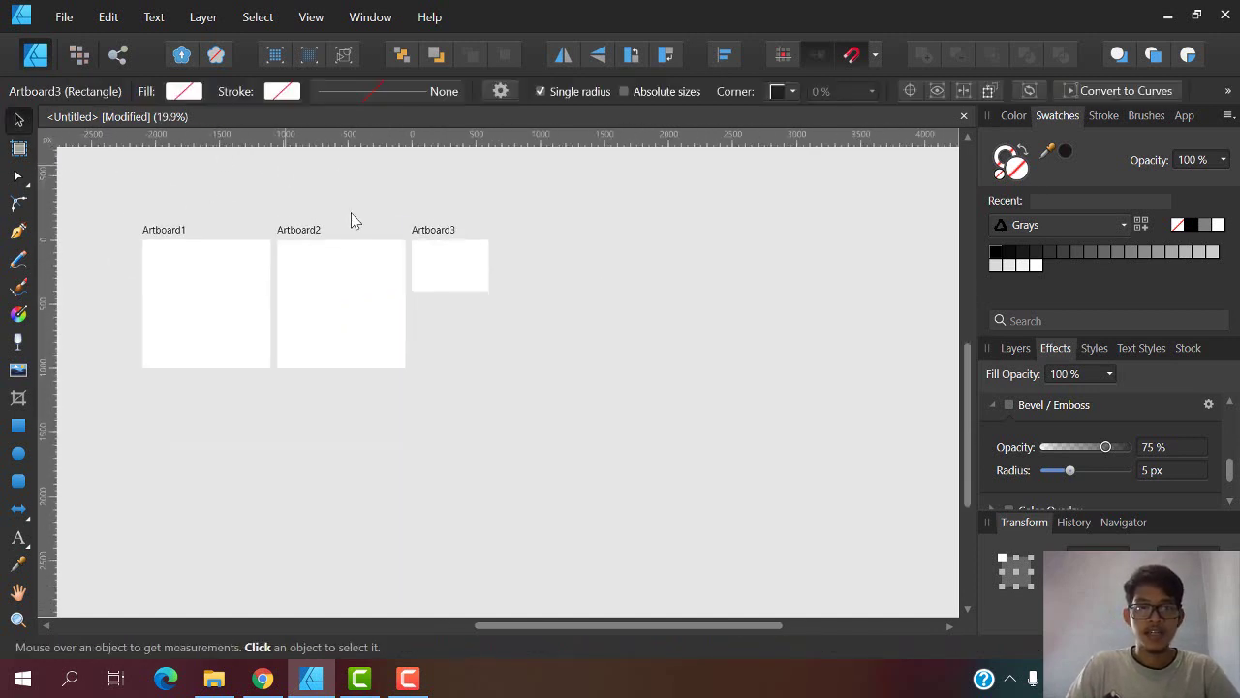
pyautogui.click(483, 211)
pyautogui.click(304, 221)
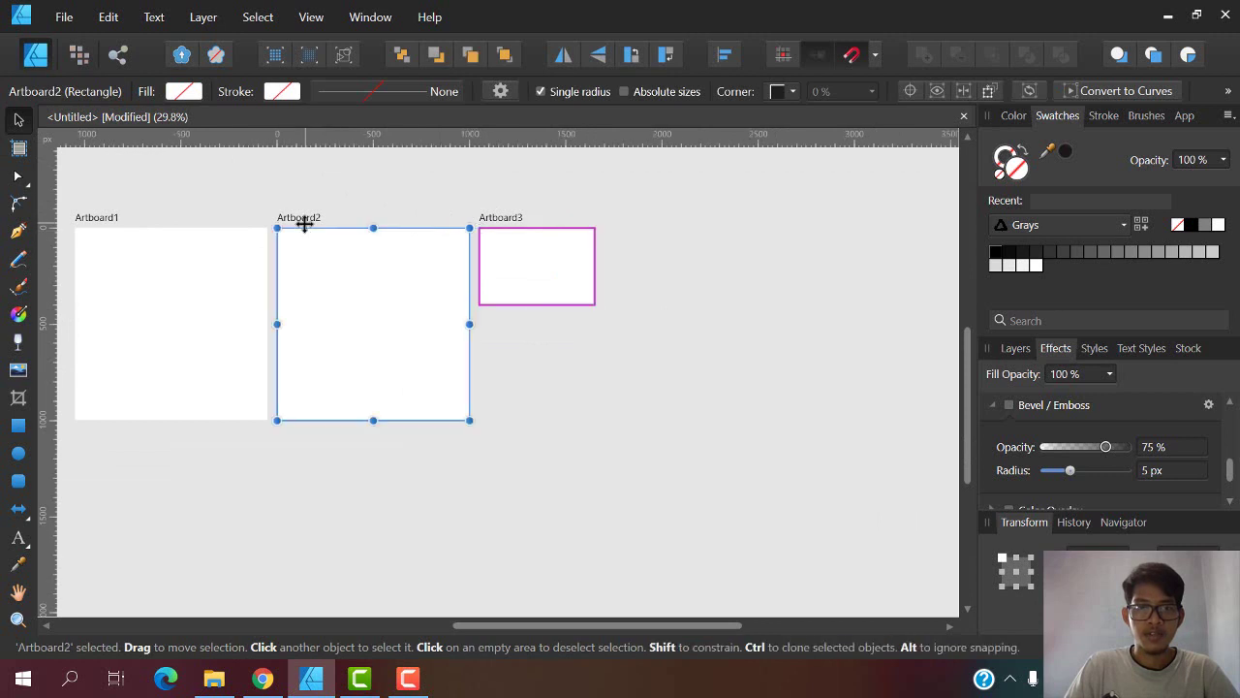
pyautogui.click(498, 222)
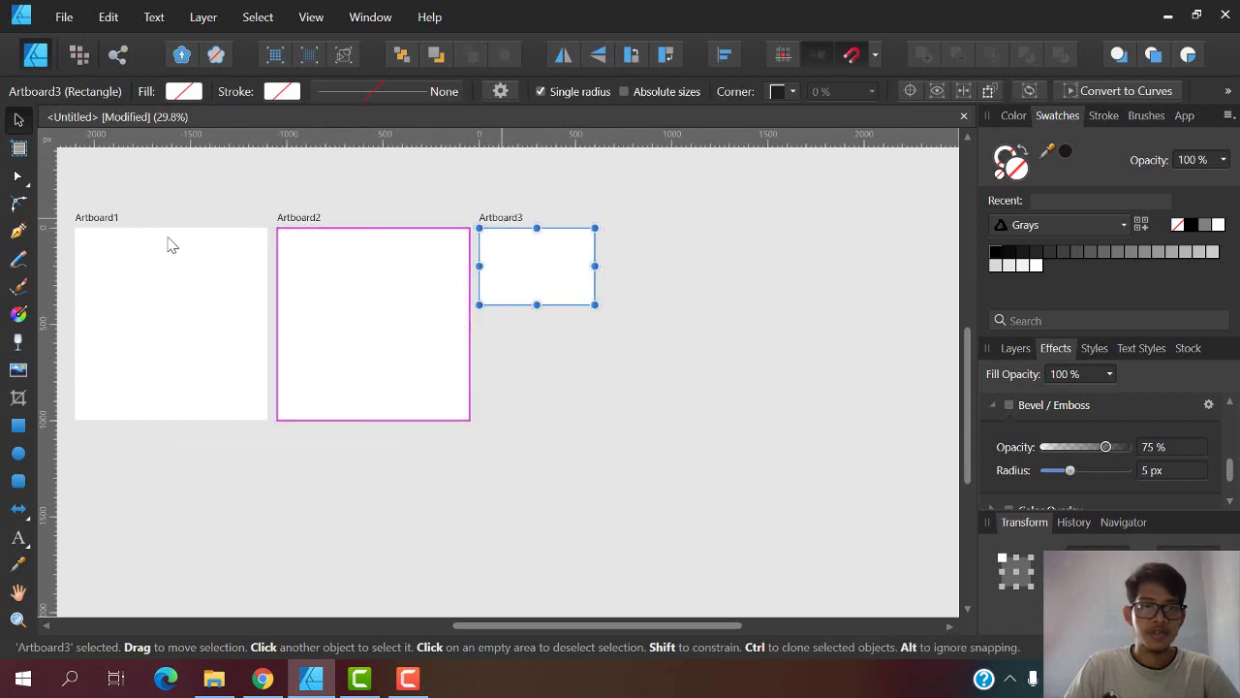
pyautogui.click(93, 218)
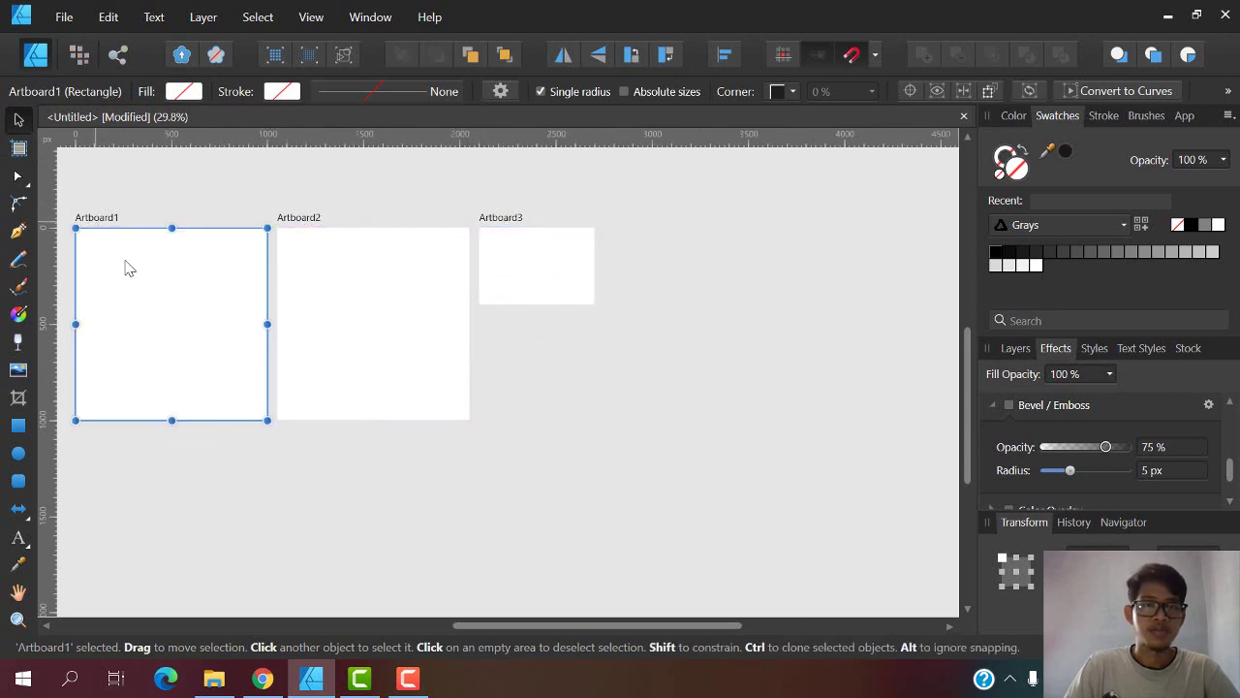
pyautogui.click(496, 223)
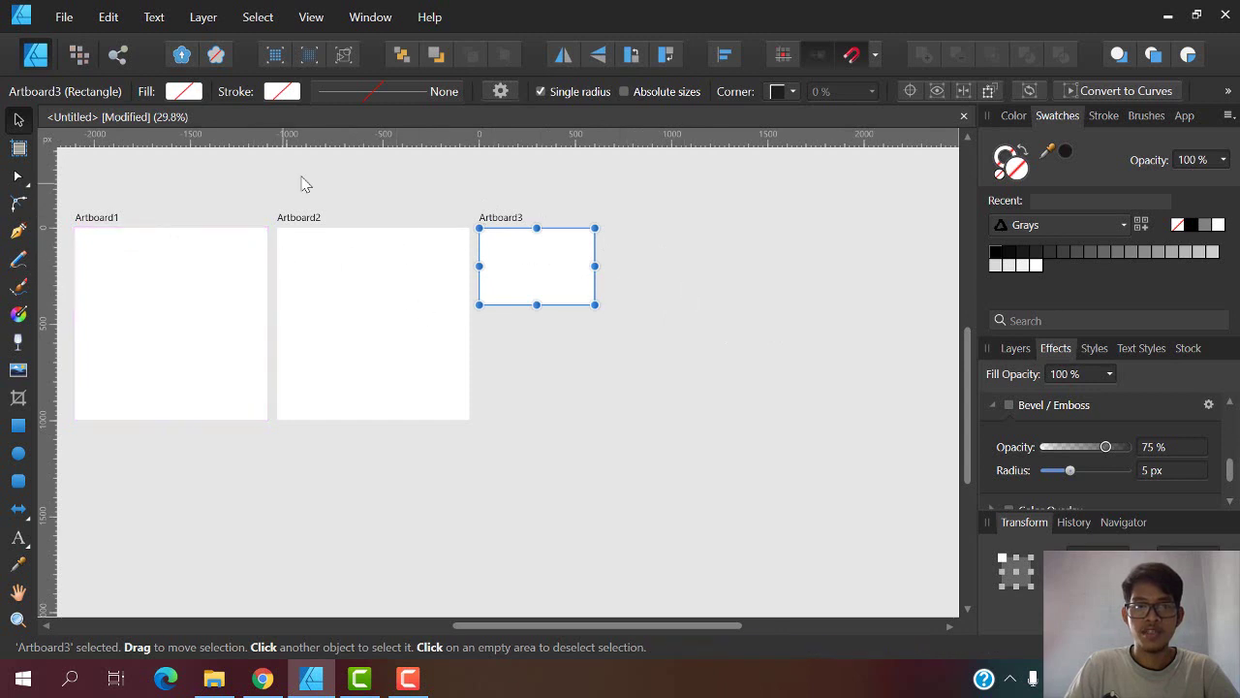
pyautogui.click(652, 241)
pyautogui.scroll(-1, 665, 276)
# - Delete Artboard3, then select and deselect Artboard1
pyautogui.scroll(2, 481, 278)
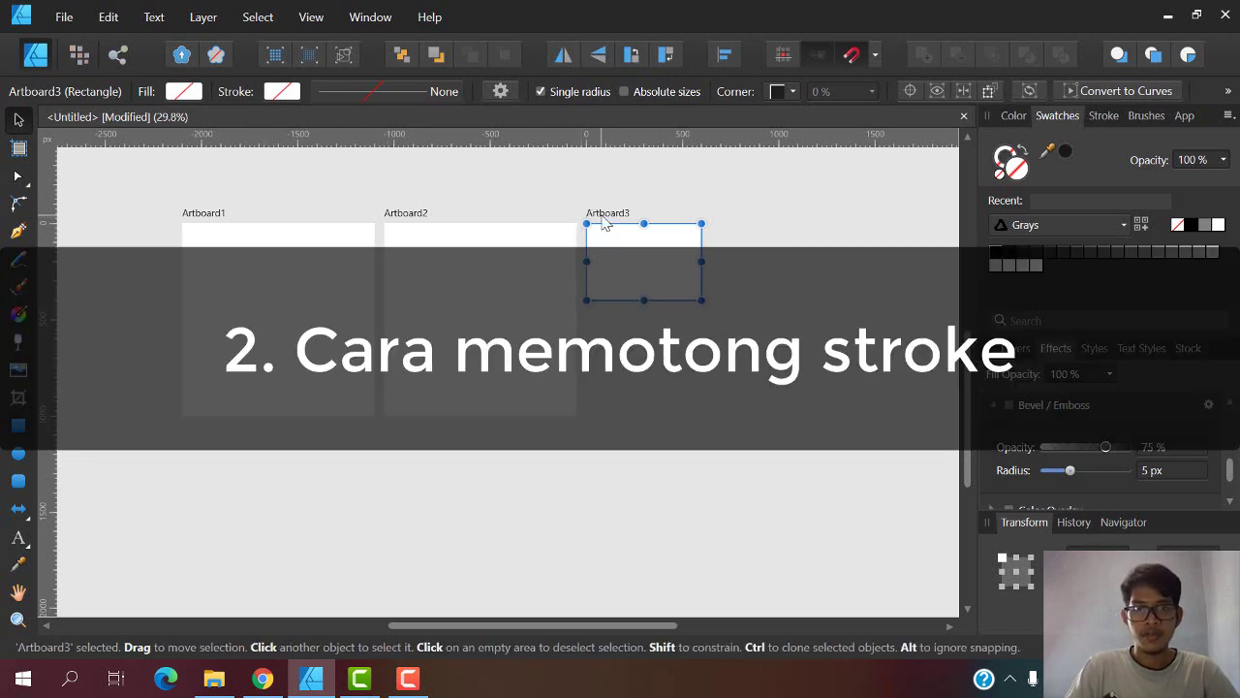
pyautogui.press('Delete')
pyautogui.press('Delete')
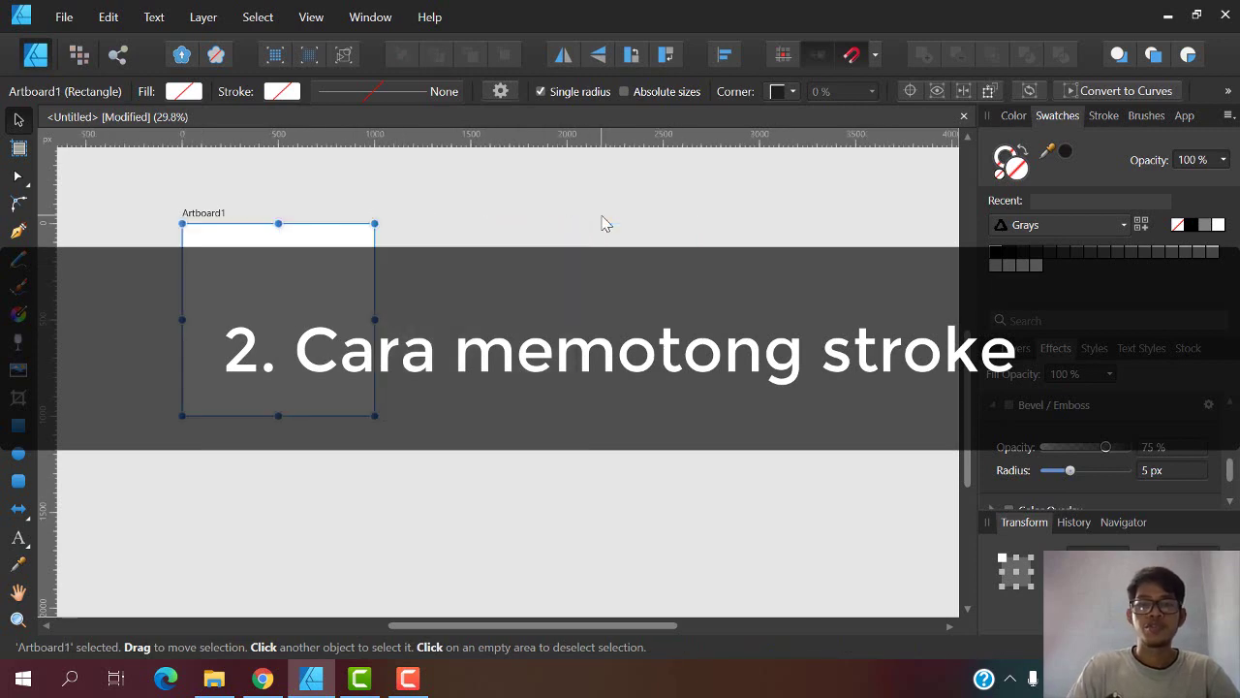
pyautogui.click(601, 222)
pyautogui.scroll(2, 501, 296)
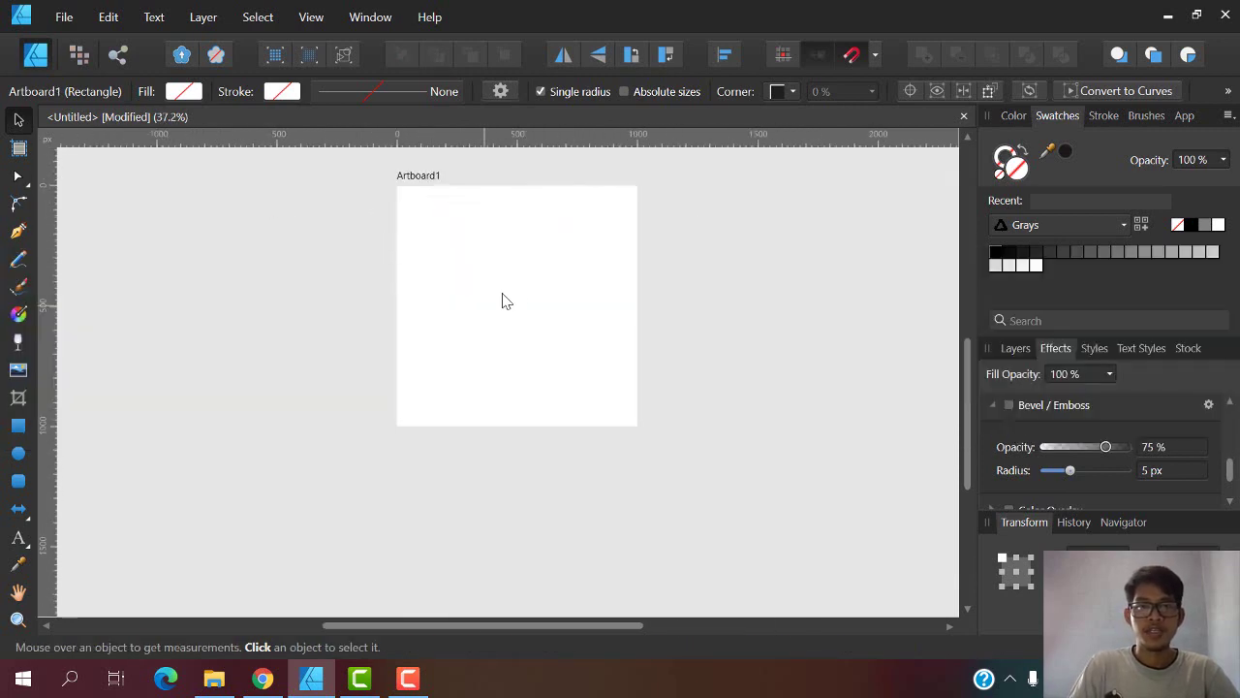
pyautogui.scroll(2, 626, 202)
pyautogui.click(620, 215)
pyautogui.click(742, 307)
pyautogui.scroll(1, 651, 279)
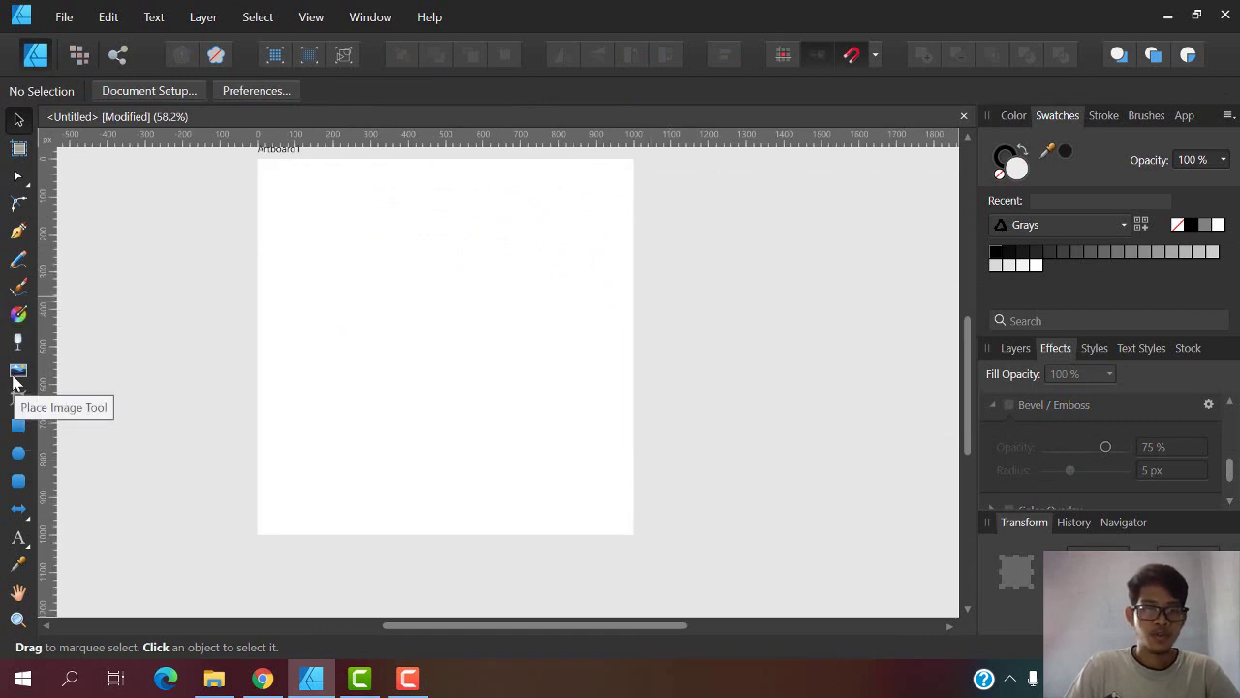
# - Draw a square to the left of the artboard centre
pyautogui.click(18, 430)
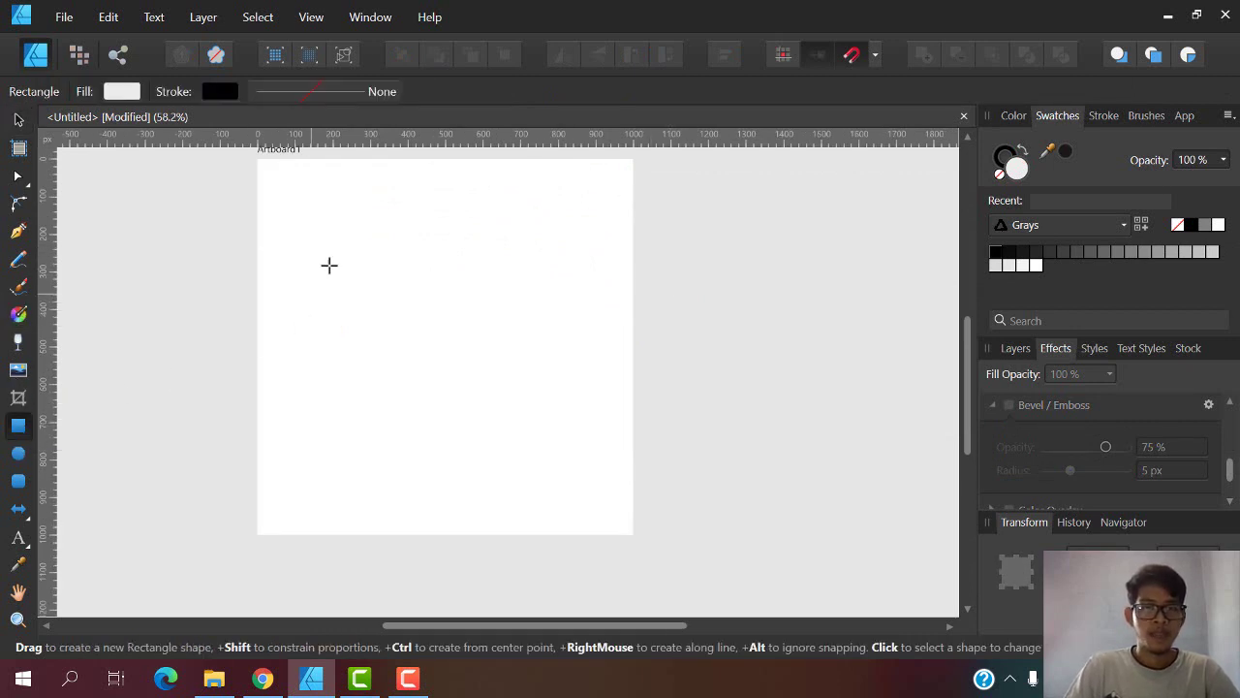
pyautogui.moveTo(356, 263); pyautogui.dragTo(505, 411)
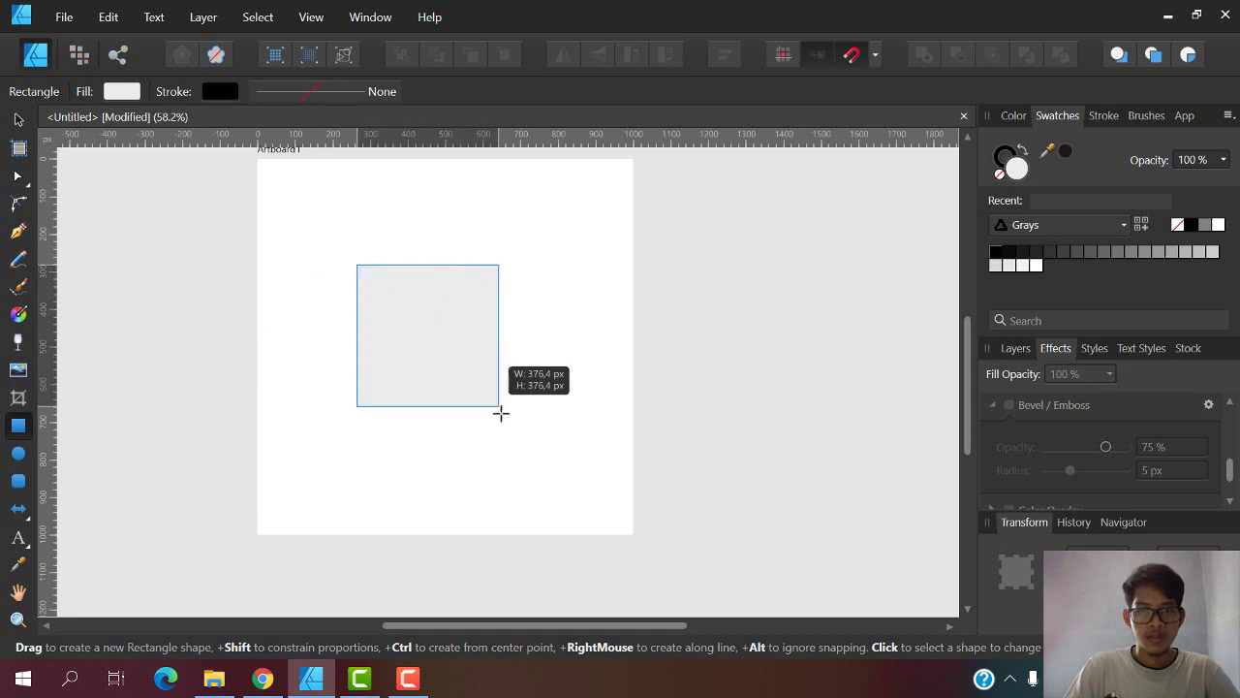
pyautogui.click(18, 118)
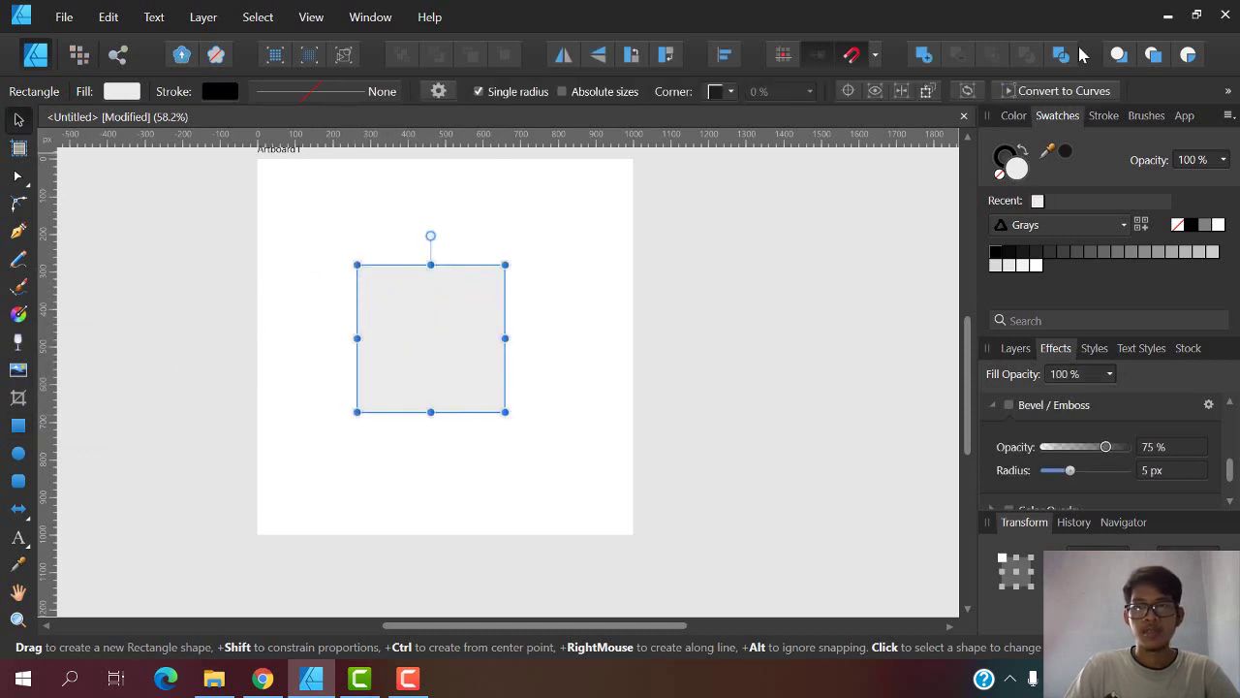
pyautogui.click(1013, 115)
pyautogui.click(1045, 116)
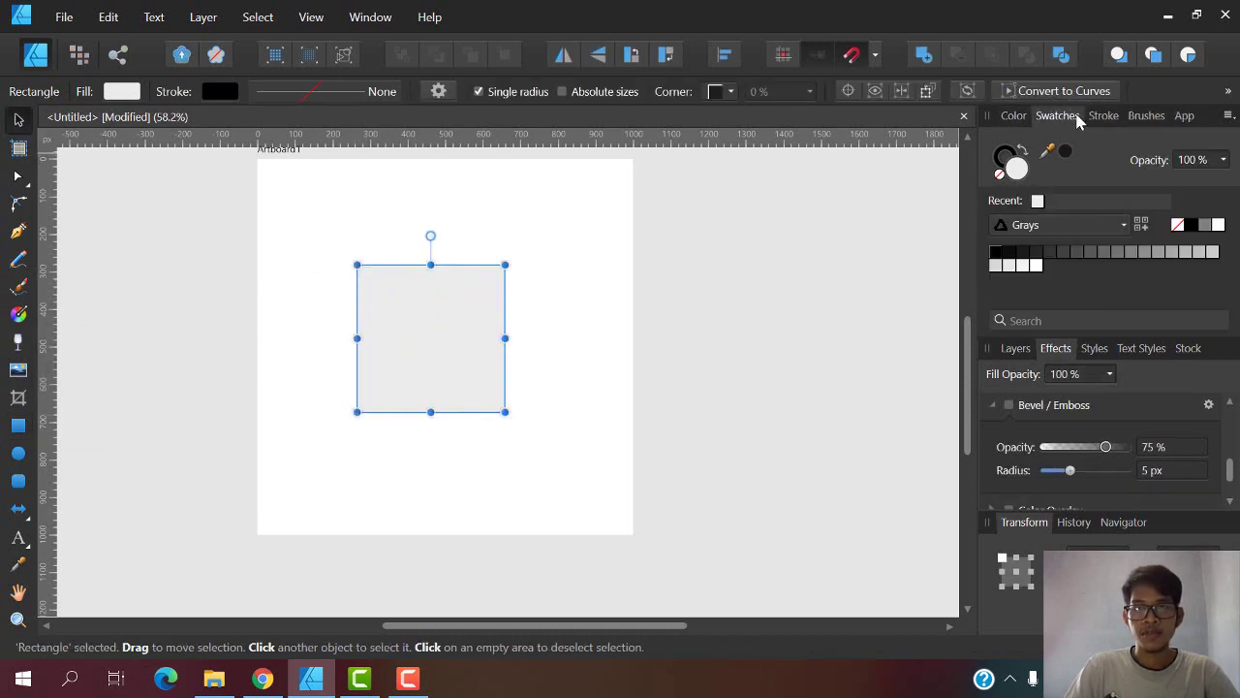
# - Remove the square's grey fill and give it a thick 16,7 pt black stroke
pyautogui.click(1103, 116)
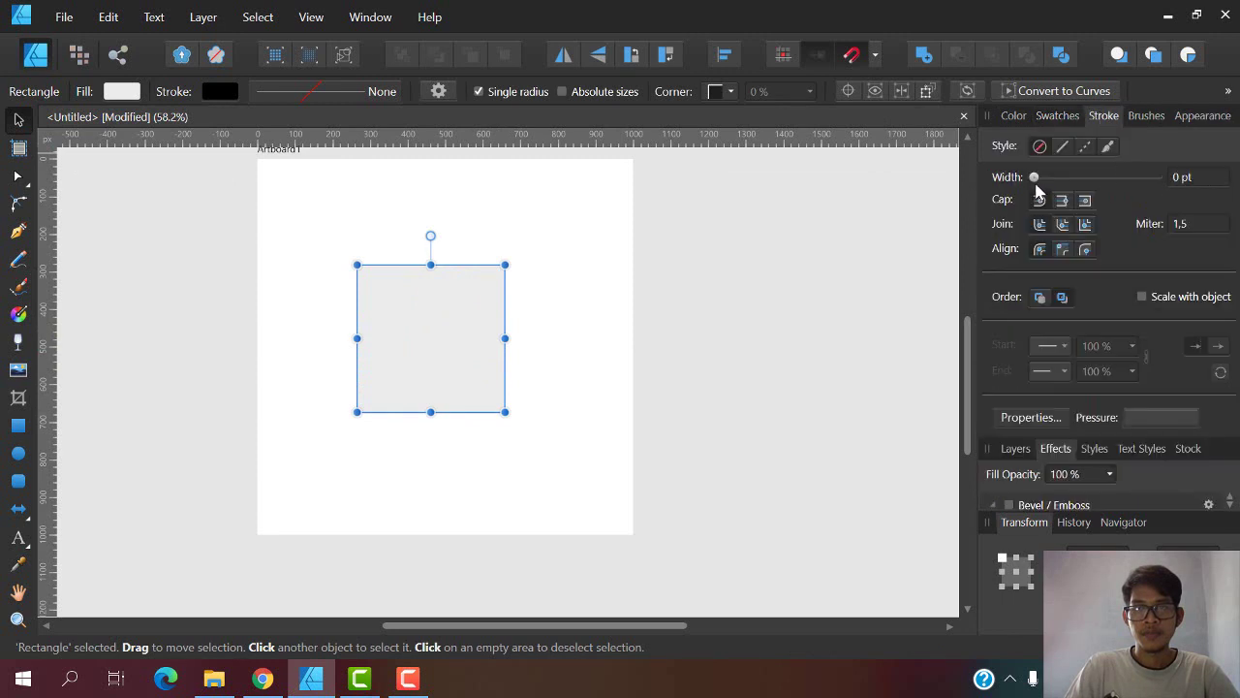
pyautogui.moveTo(1034, 178); pyautogui.dragTo(1065, 178)
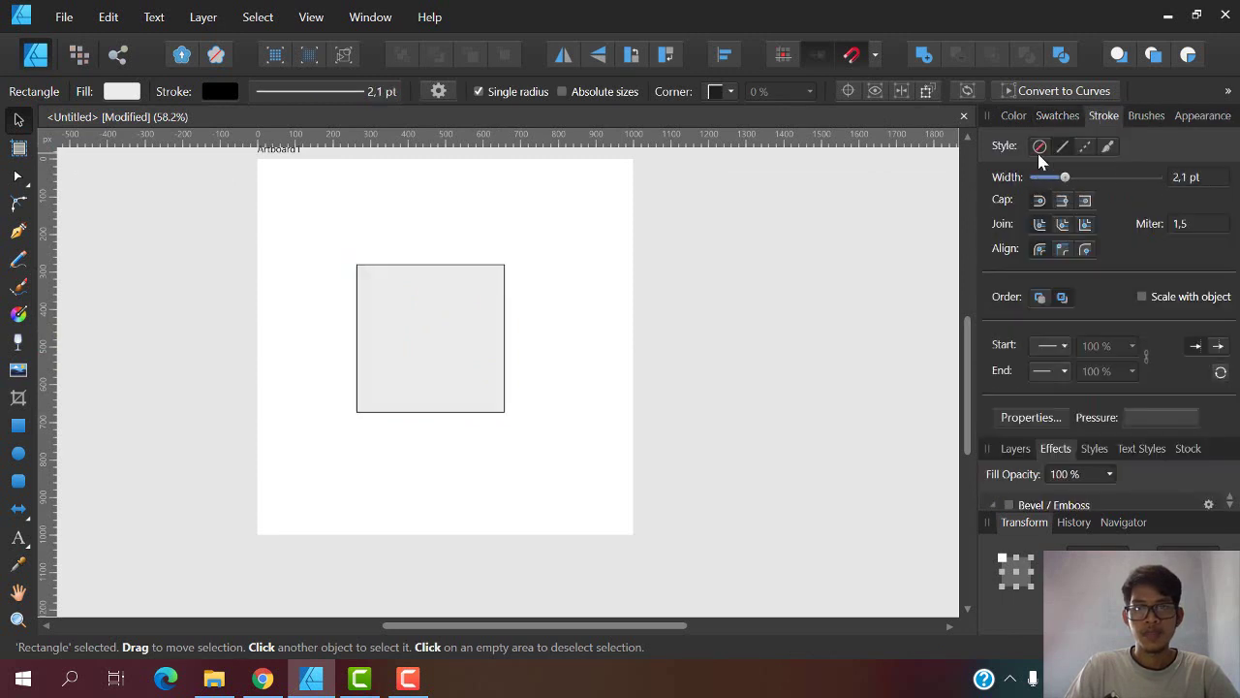
pyautogui.click(1008, 116)
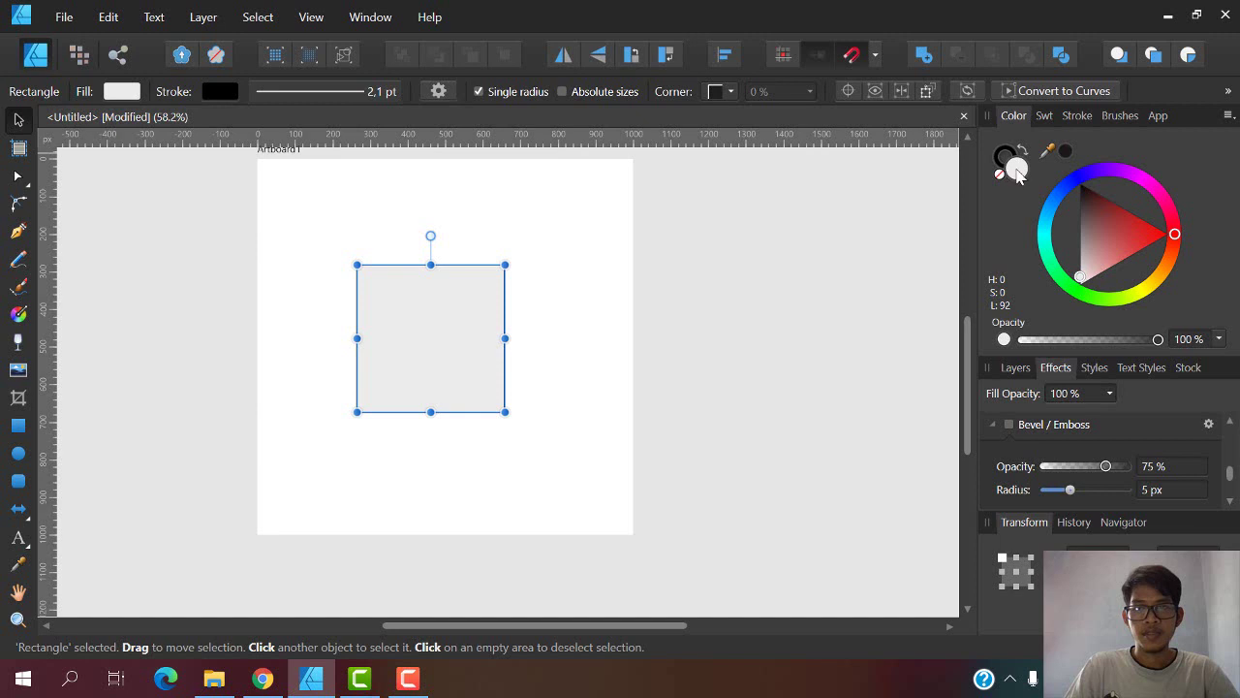
pyautogui.click(999, 176)
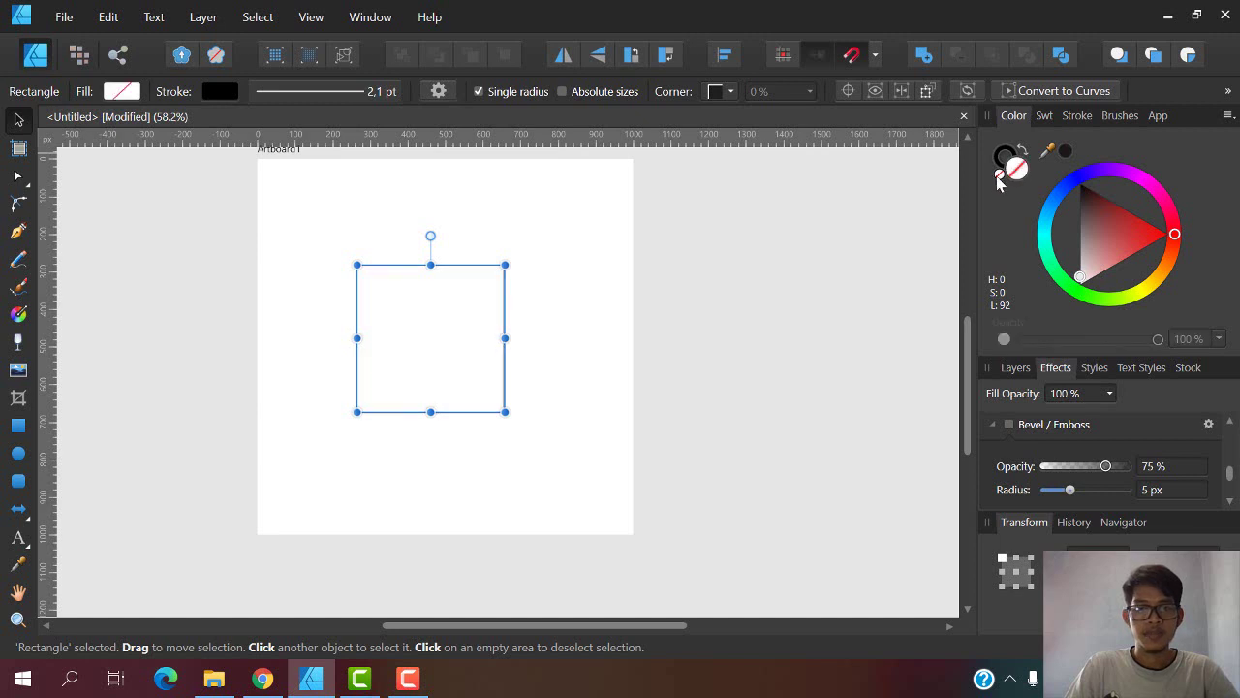
pyautogui.click(1073, 116)
pyautogui.moveTo(1064, 177)
pyautogui.mouseDown()
pyautogui.moveTo(1126, 194)
pyautogui.moveTo(1096, 194)
pyautogui.mouseUp()
# - Nudge the square slightly up and to the right
pyautogui.scroll(-3, 551, 300)
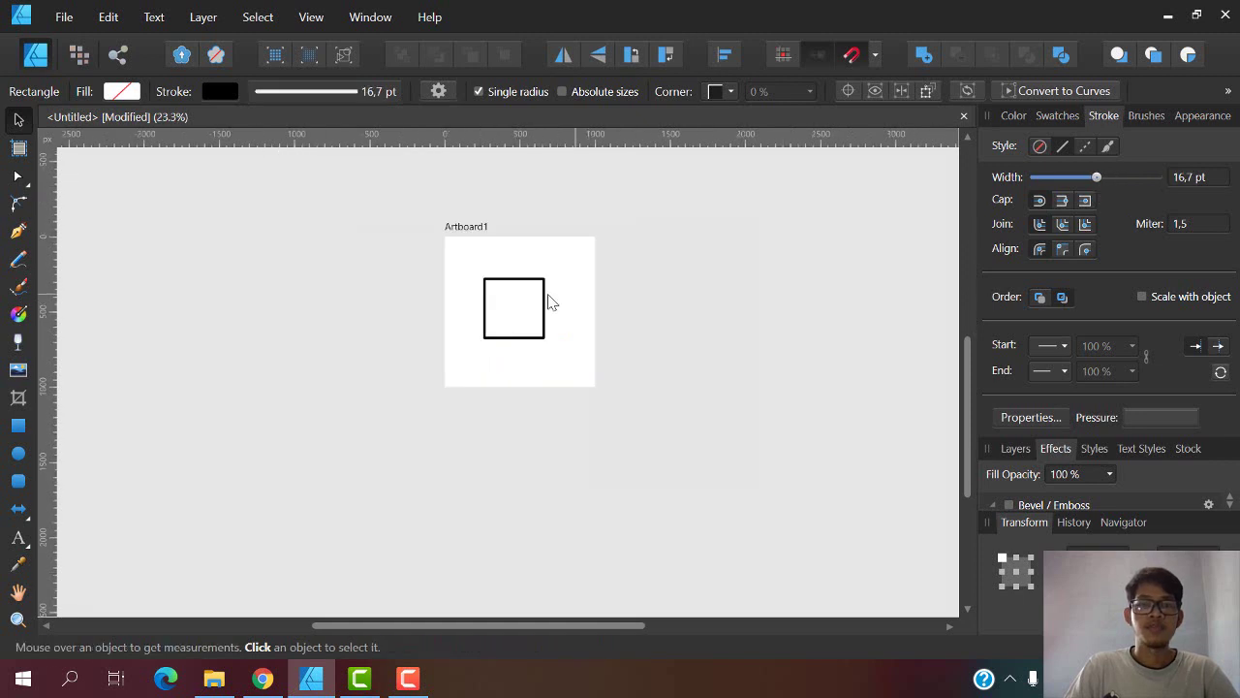
pyautogui.scroll(3, 655, 254)
pyautogui.scroll(3, 653, 229)
pyautogui.click(600, 223)
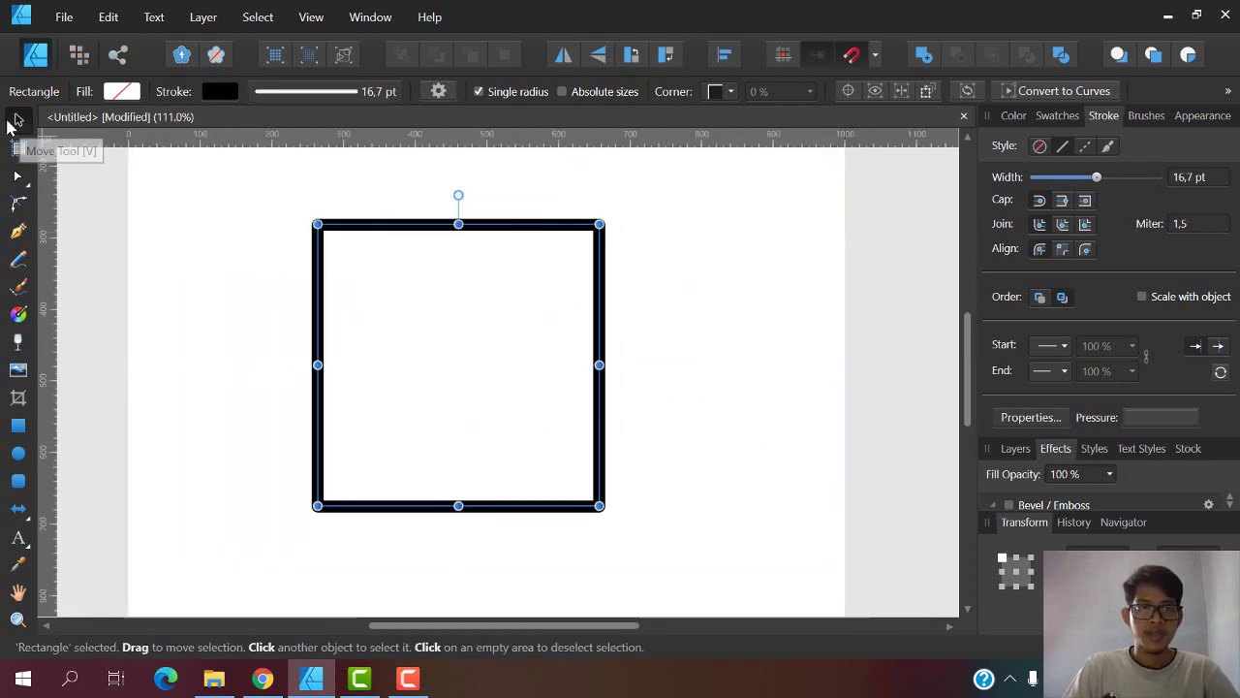
pyautogui.click(291, 220)
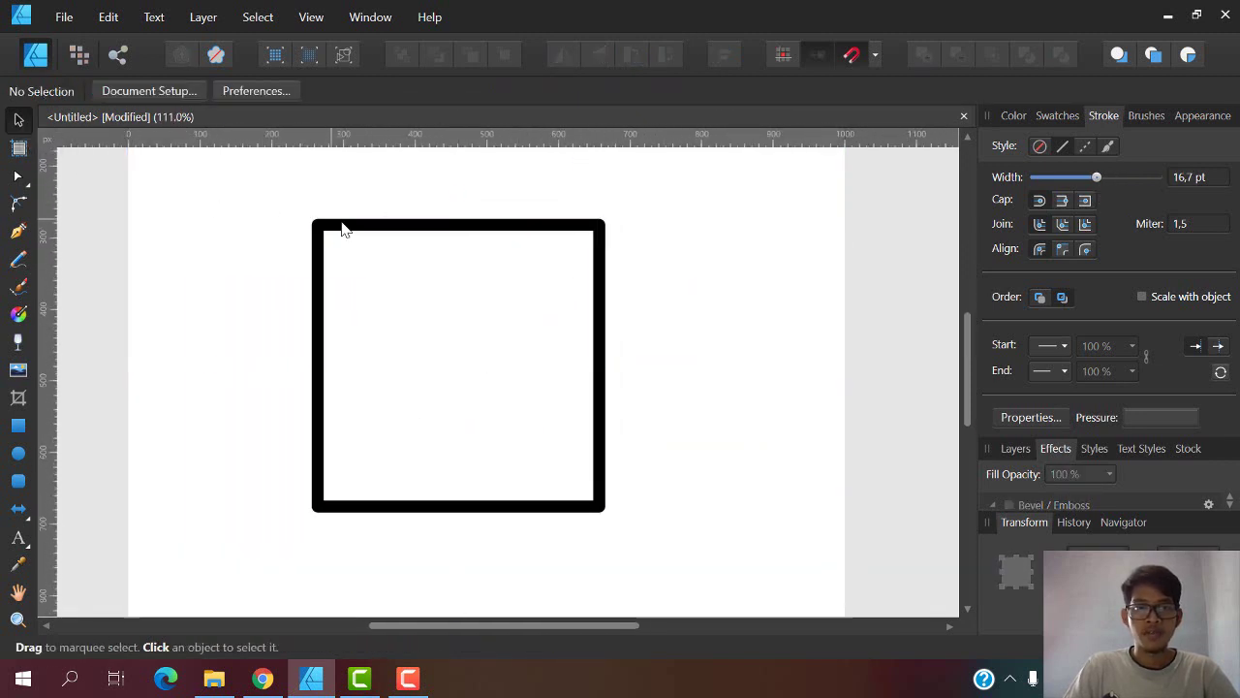
pyautogui.click(344, 228)
pyautogui.moveTo(373, 232); pyautogui.dragTo(397, 204)
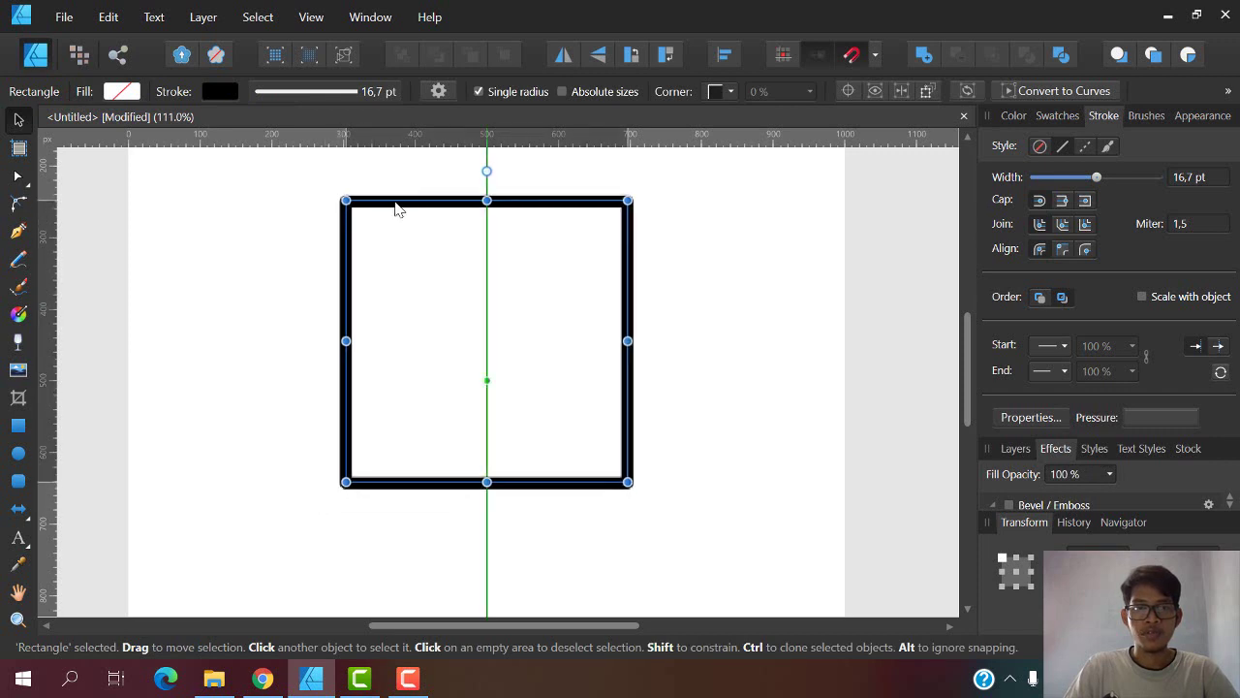
pyautogui.click(249, 219)
pyautogui.click(375, 221)
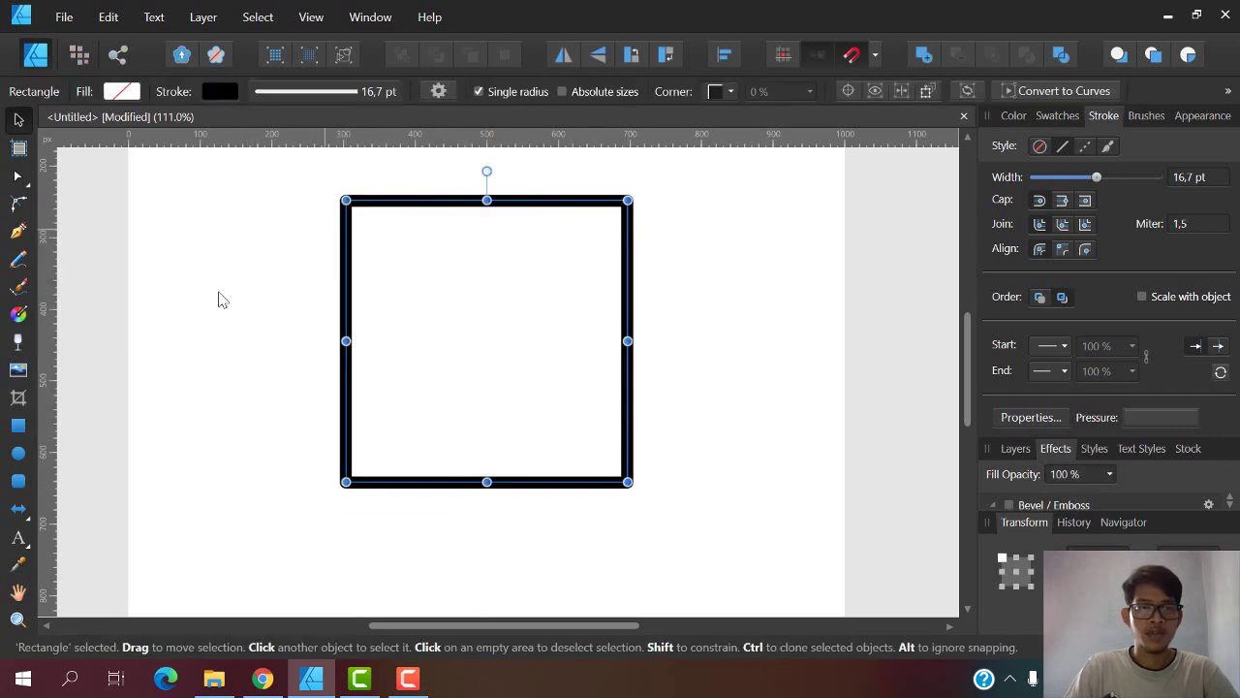
pyautogui.click(19, 453)
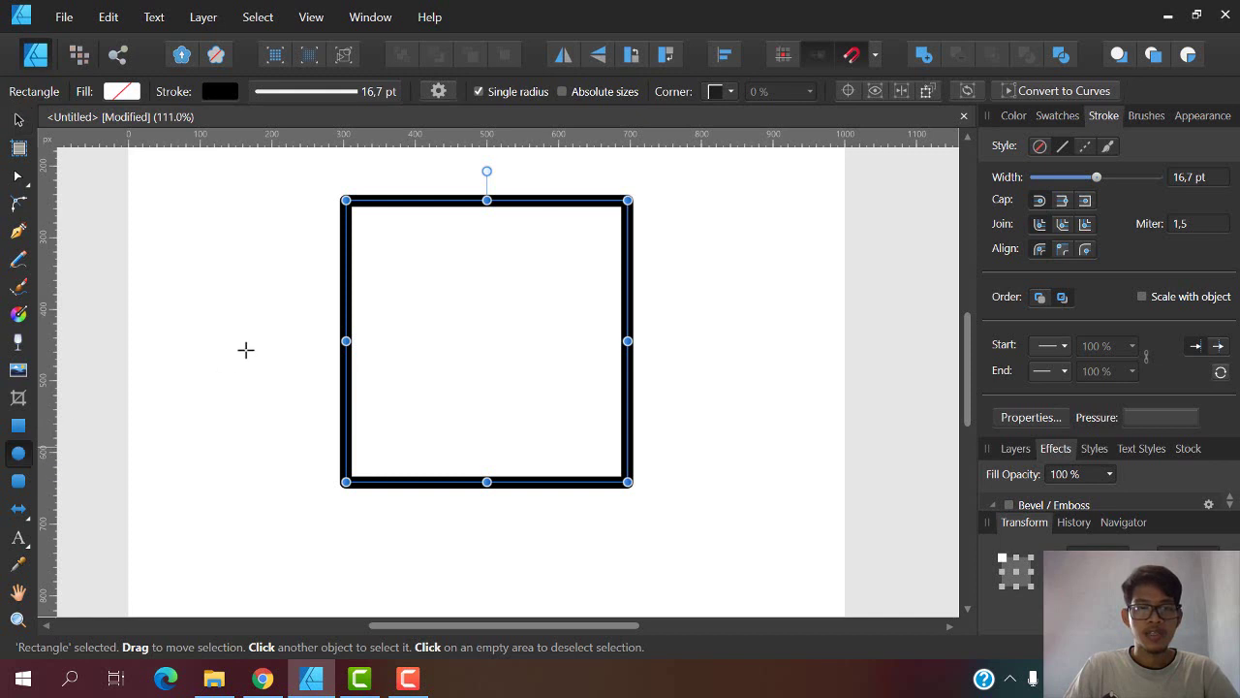
# - Draw a circle, snap it into the square's bottom-left corner, and enlarge it to fit
pyautogui.moveTo(253, 275); pyautogui.dragTo(468, 488)
pyautogui.click(19, 120)
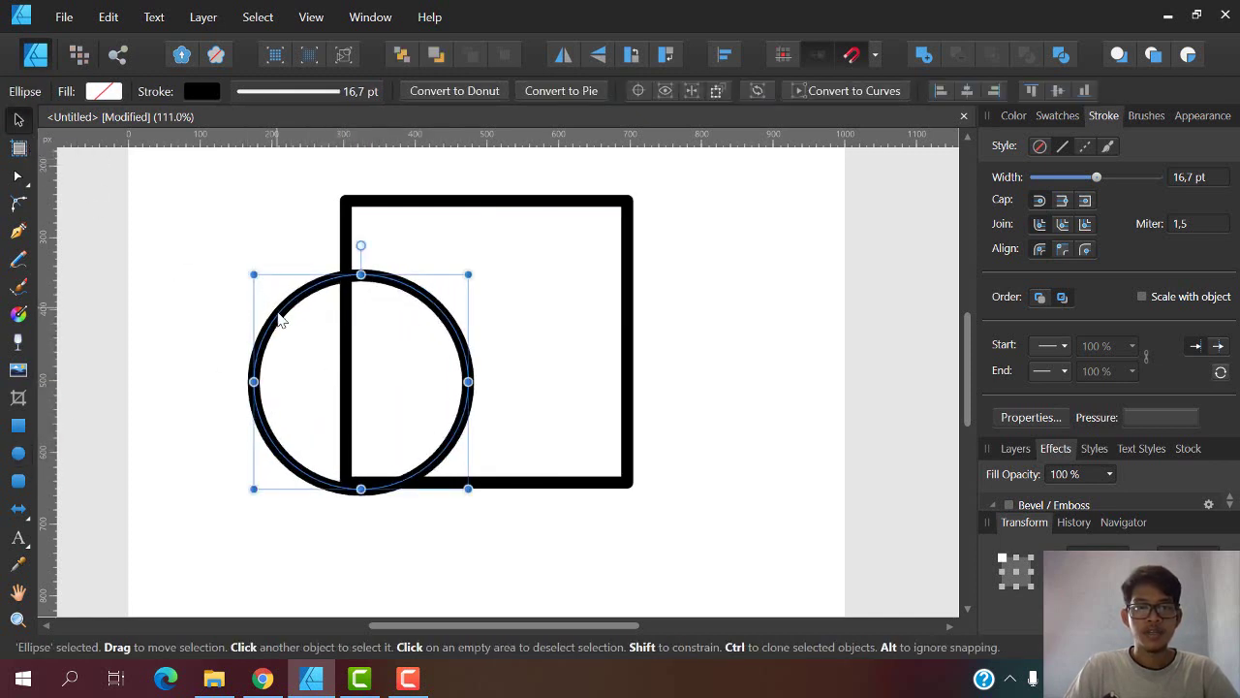
pyautogui.moveTo(279, 320); pyautogui.dragTo(377, 299)
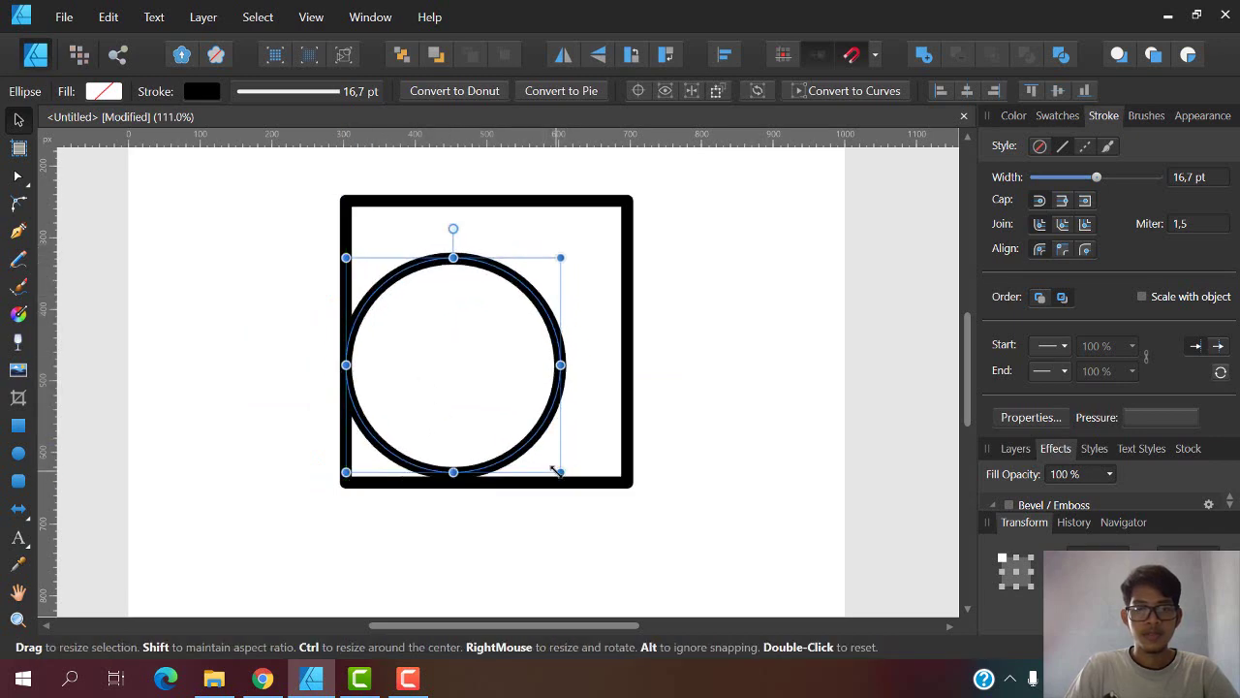
pyautogui.moveTo(557, 470); pyautogui.dragTo(572, 480)
# - Select the square, the circle, then the square again to compare them
pyautogui.scroll(2, 417, 276)
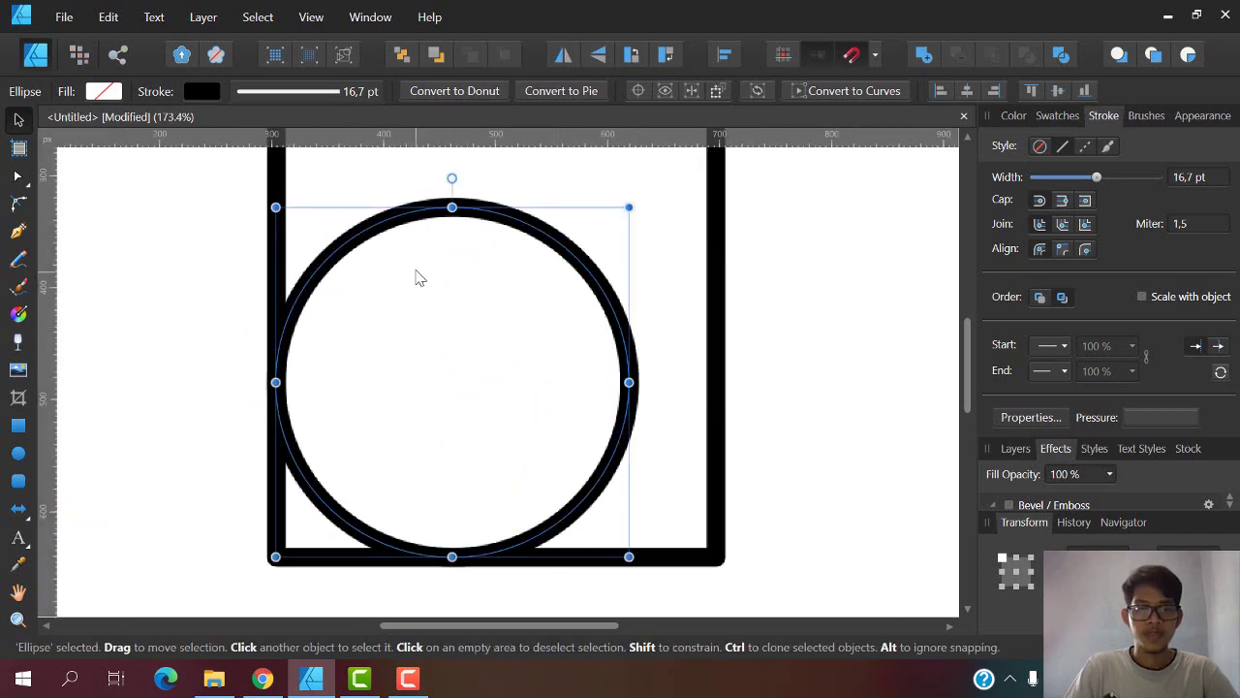
pyautogui.scroll(-2, 417, 278)
pyautogui.scroll(1, 393, 231)
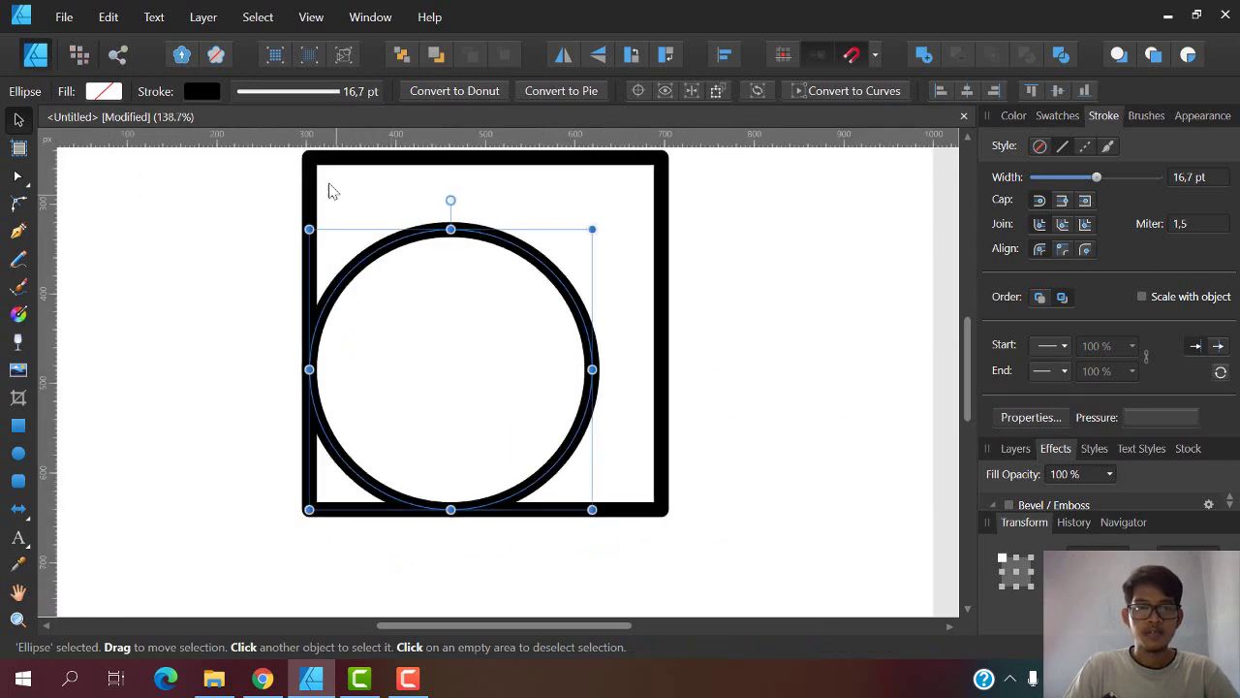
pyautogui.click(311, 176)
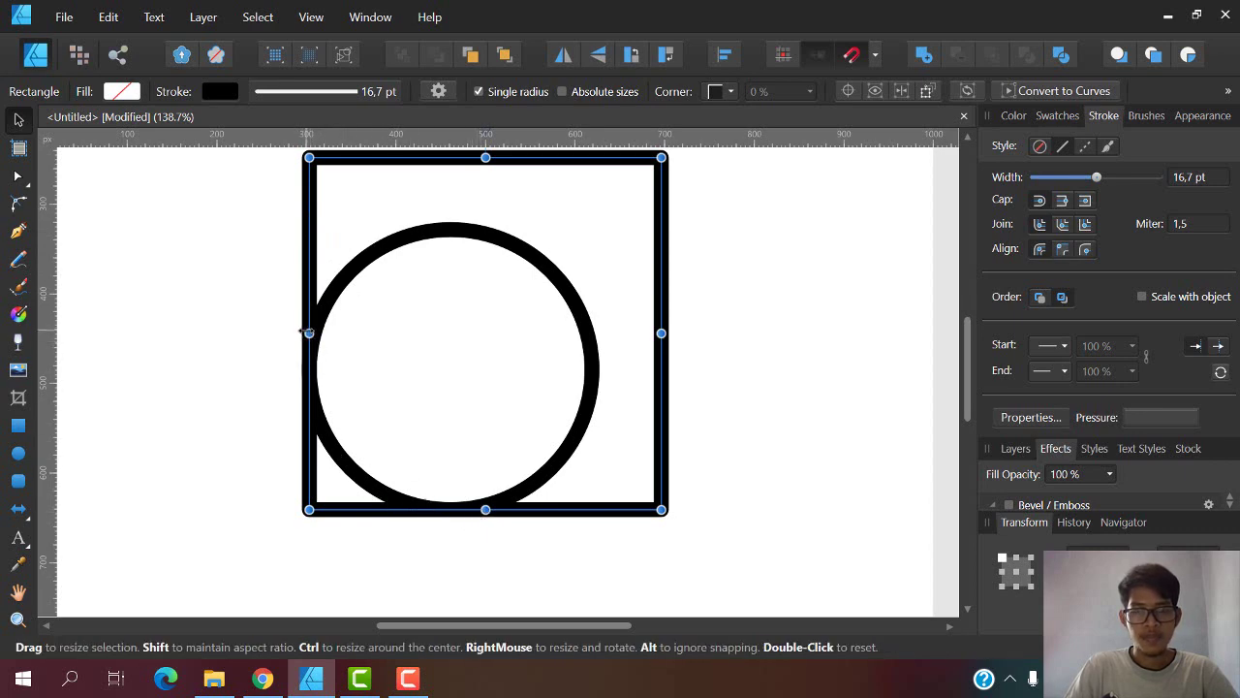
pyautogui.click(387, 259)
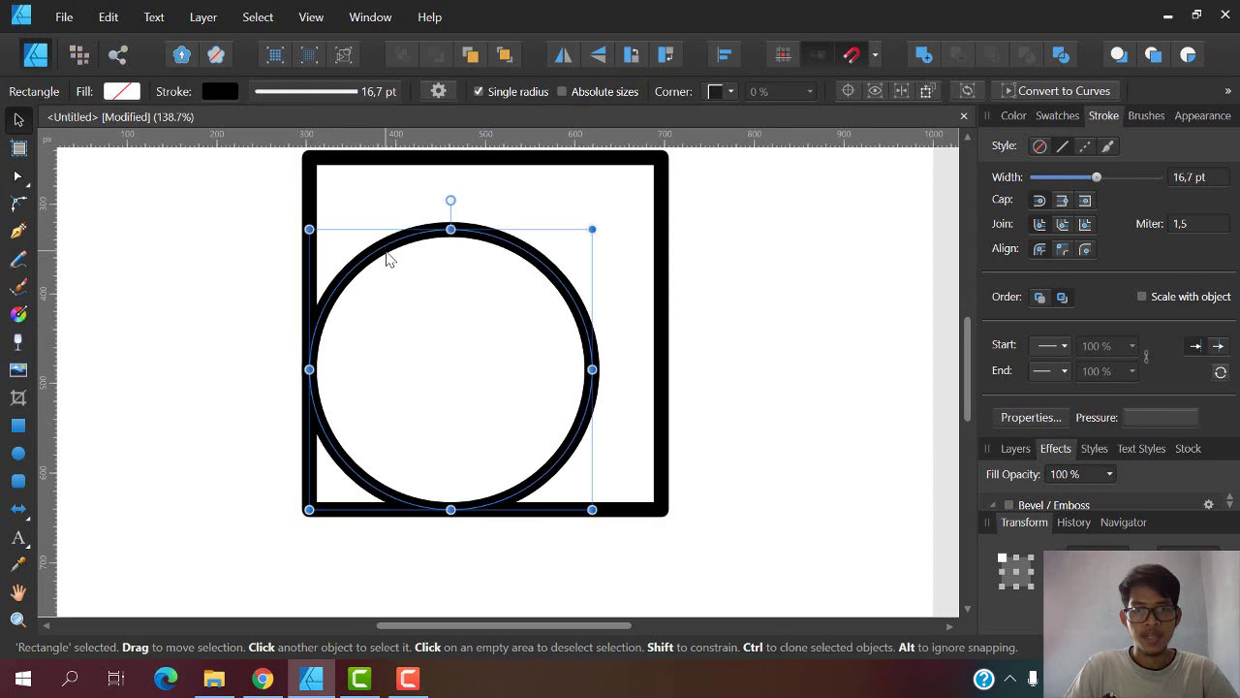
pyautogui.click(313, 172)
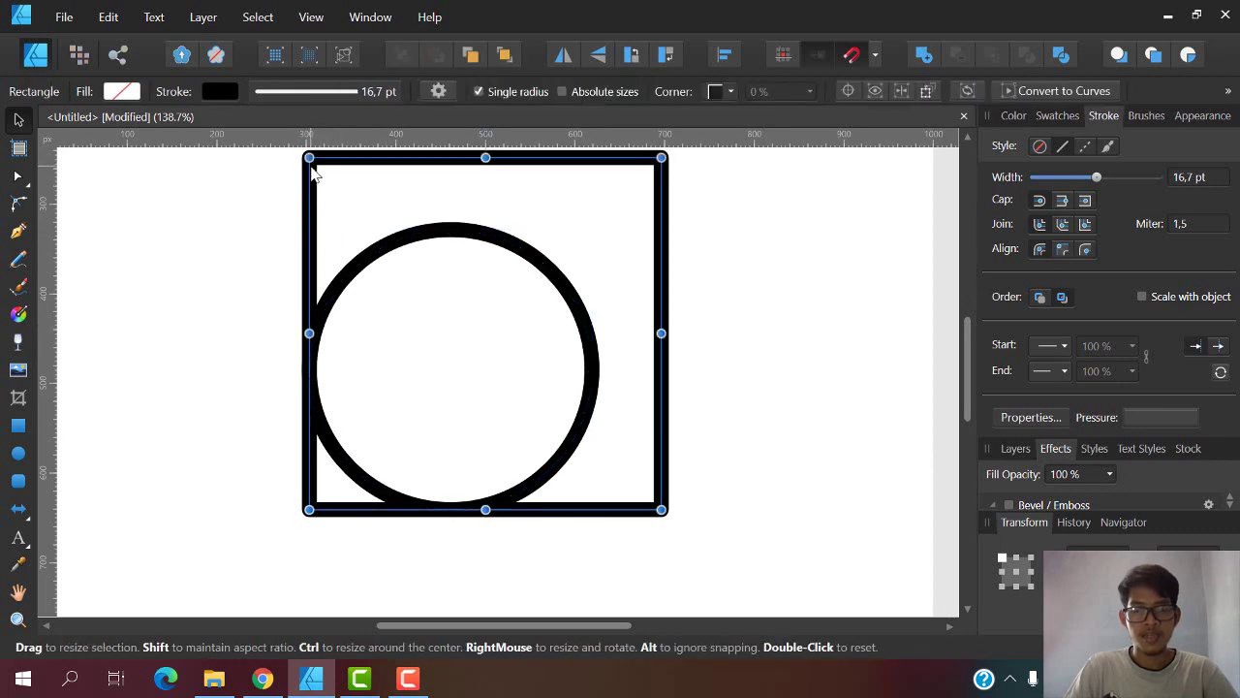
pyautogui.scroll(2, 338, 277)
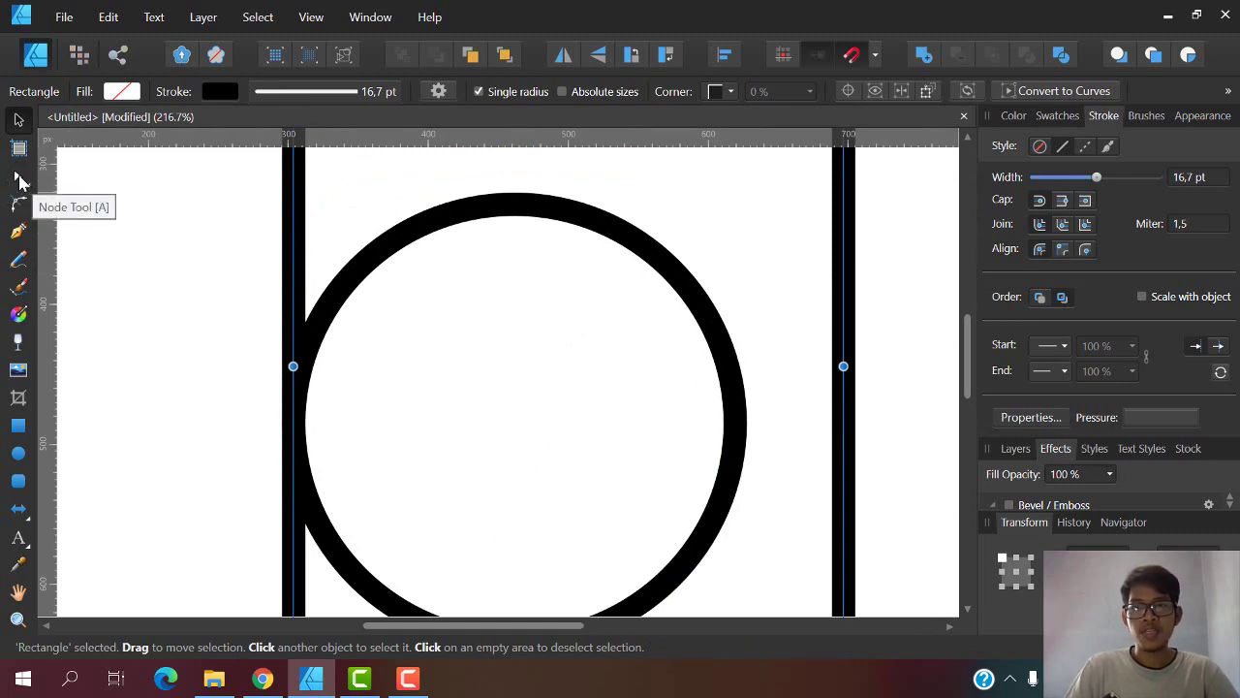
pyautogui.scroll(-3, 232, 242)
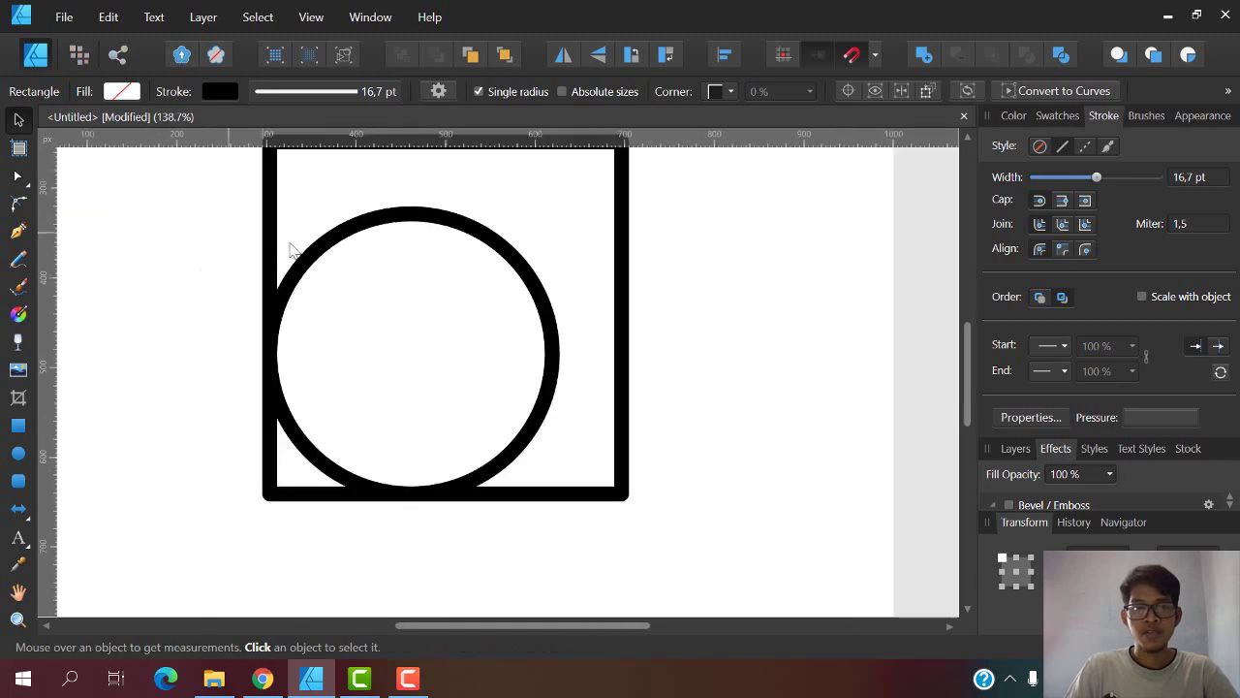
pyautogui.scroll(2, 243, 236)
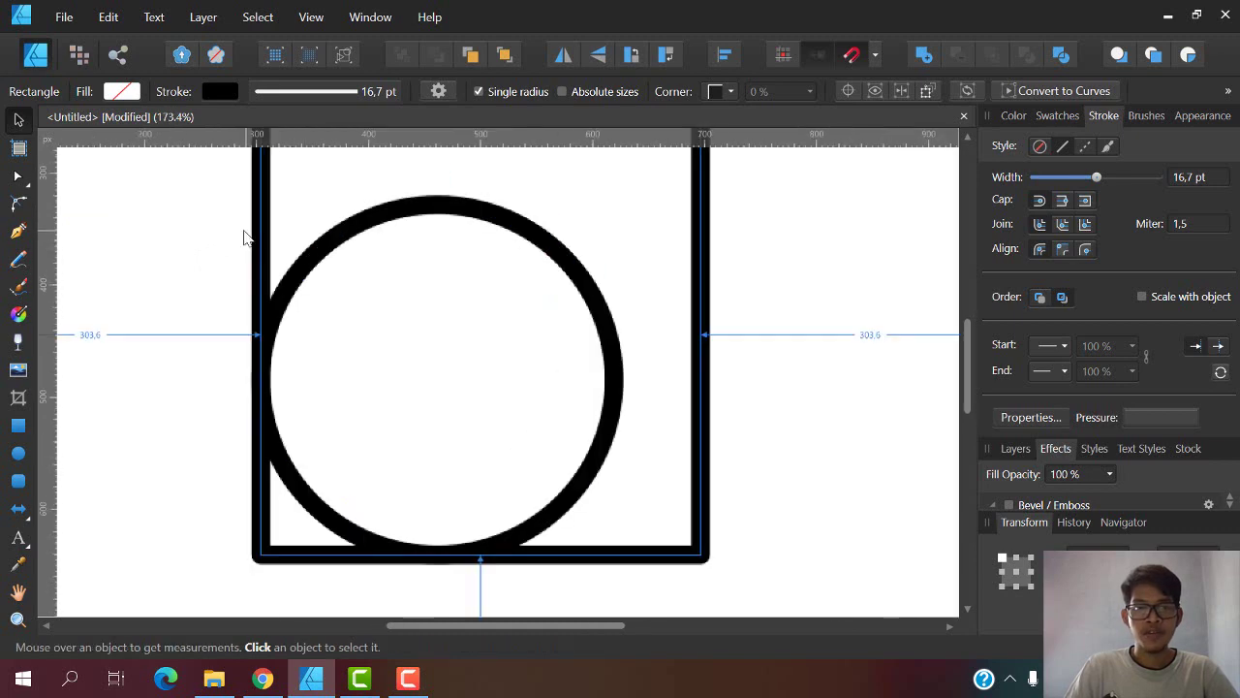
# - Convert the square to curves, break it at a left-edge node, and add a mid-bottom node
pyautogui.click(1045, 93)
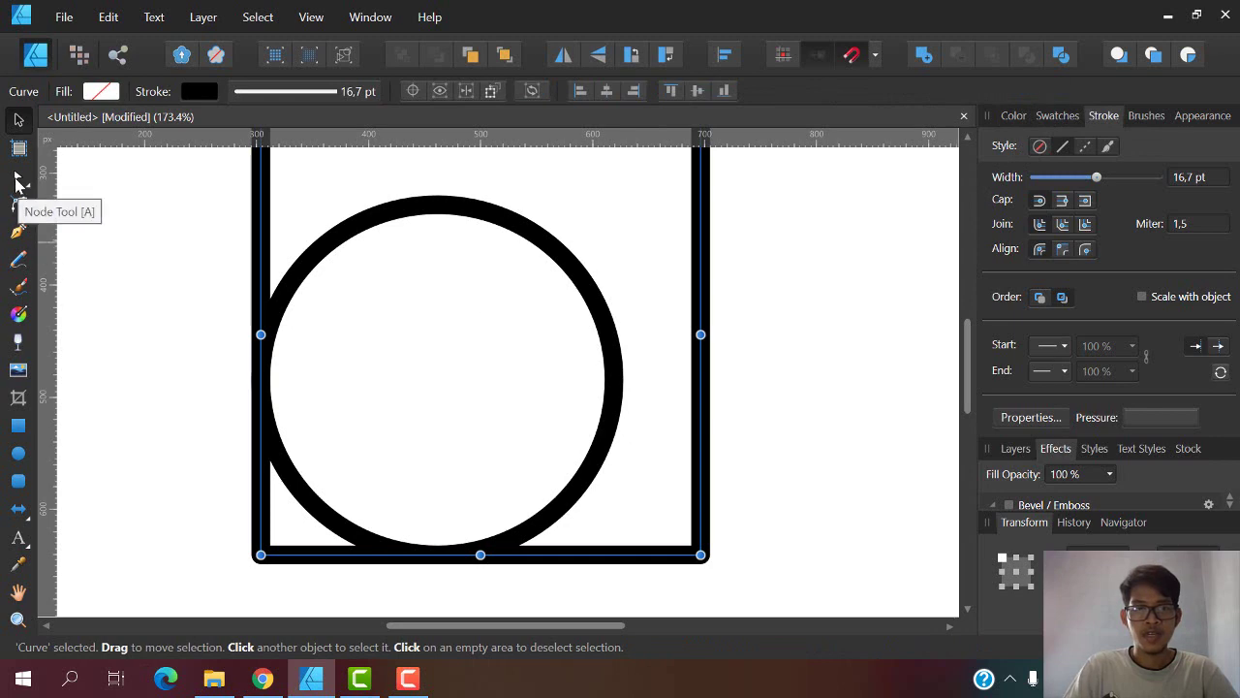
pyautogui.click(17, 181)
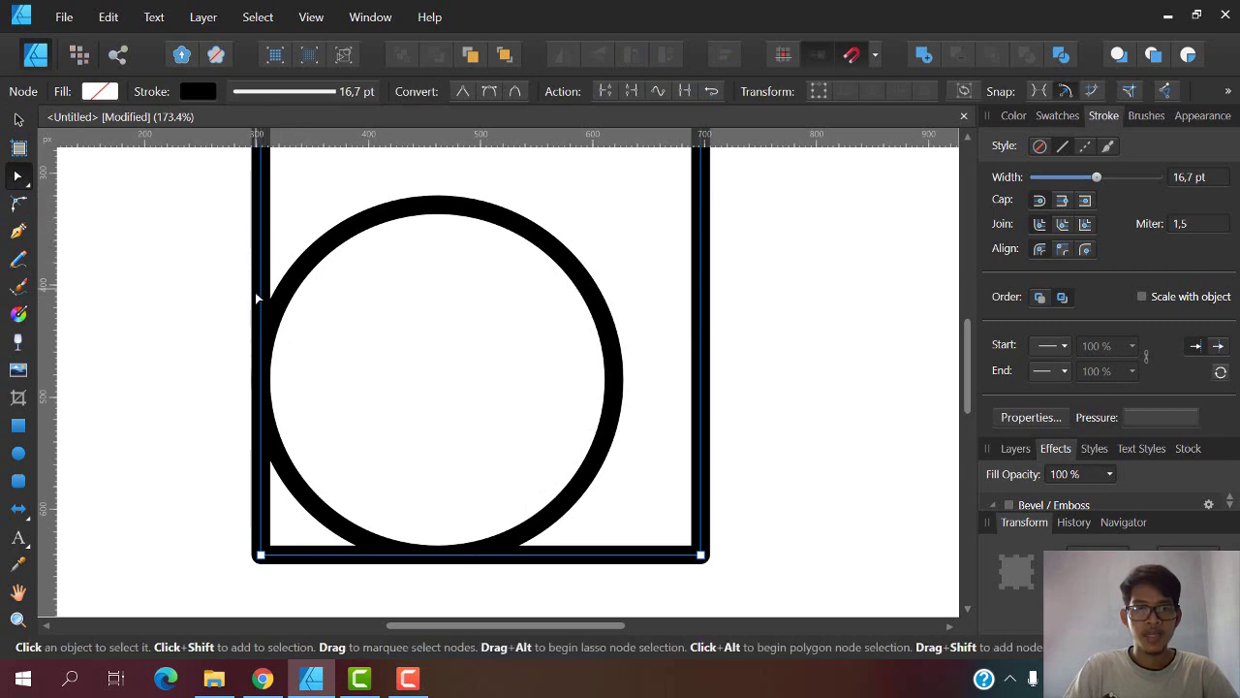
pyautogui.click(261, 380)
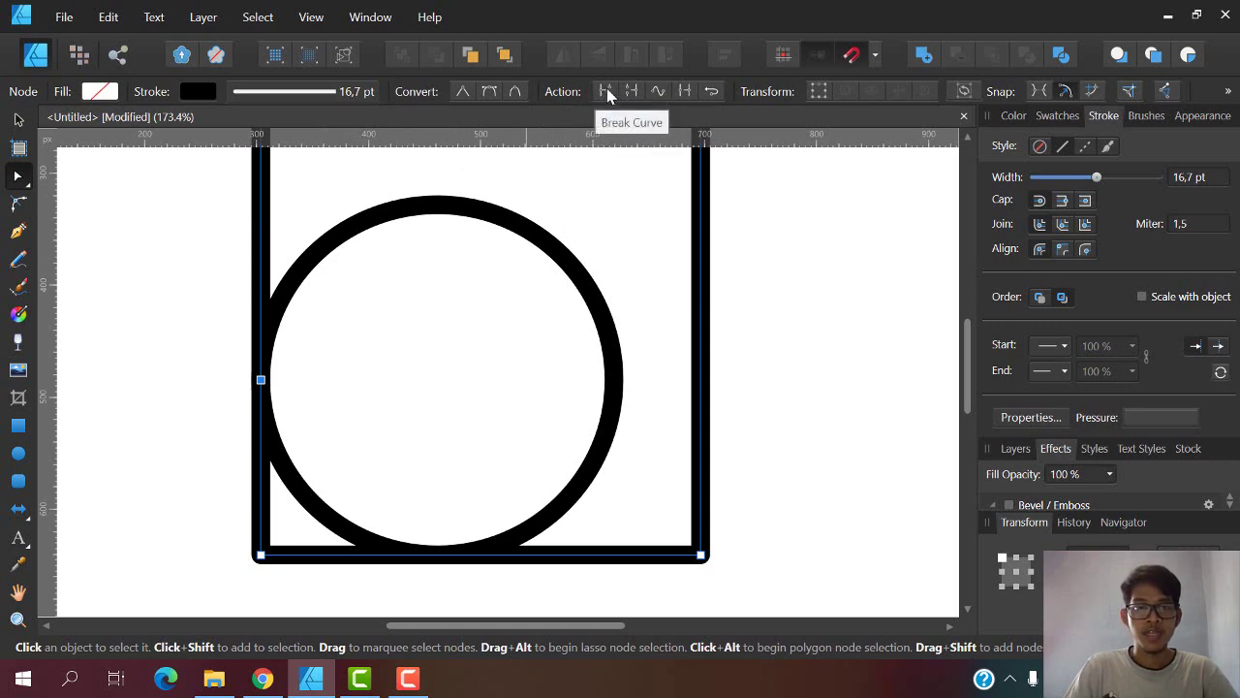
pyautogui.click(606, 91)
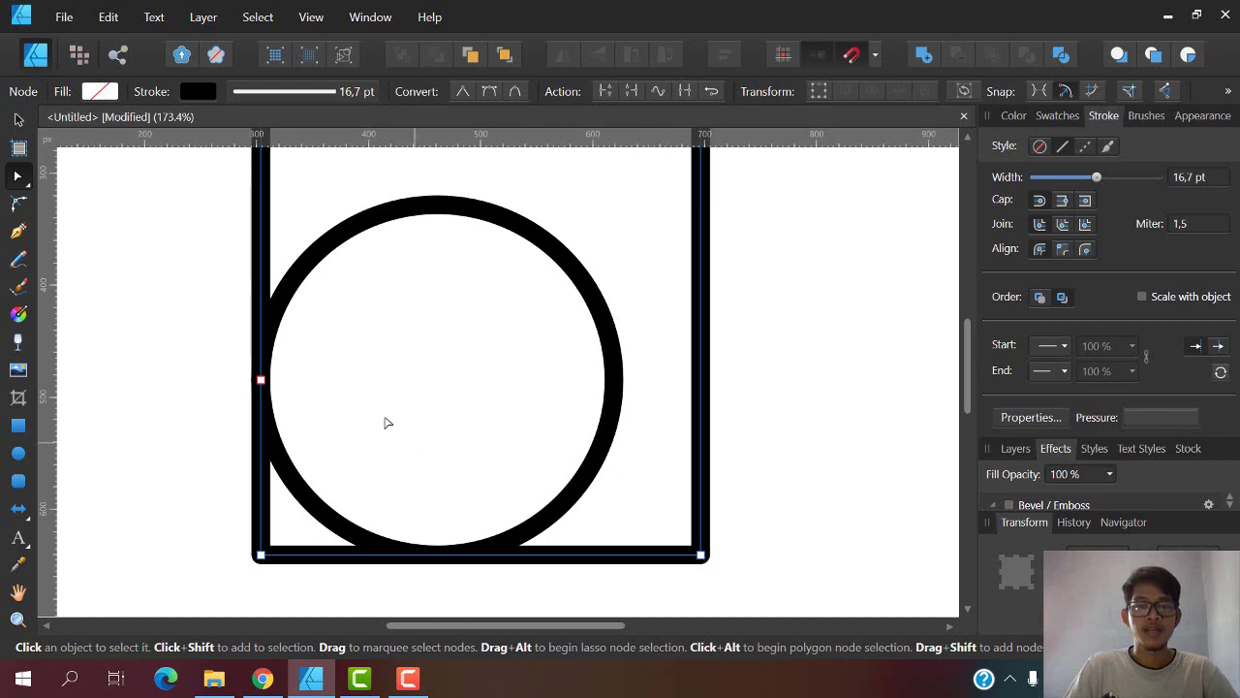
pyautogui.click(436, 558)
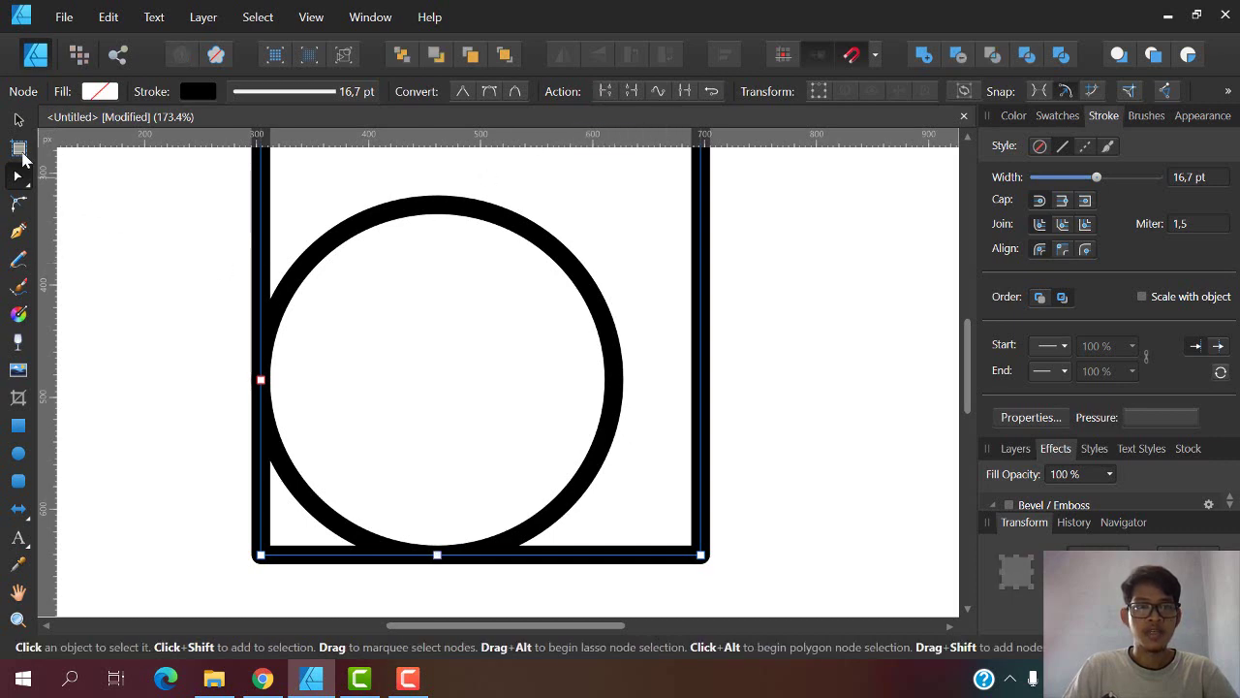
pyautogui.click(14, 121)
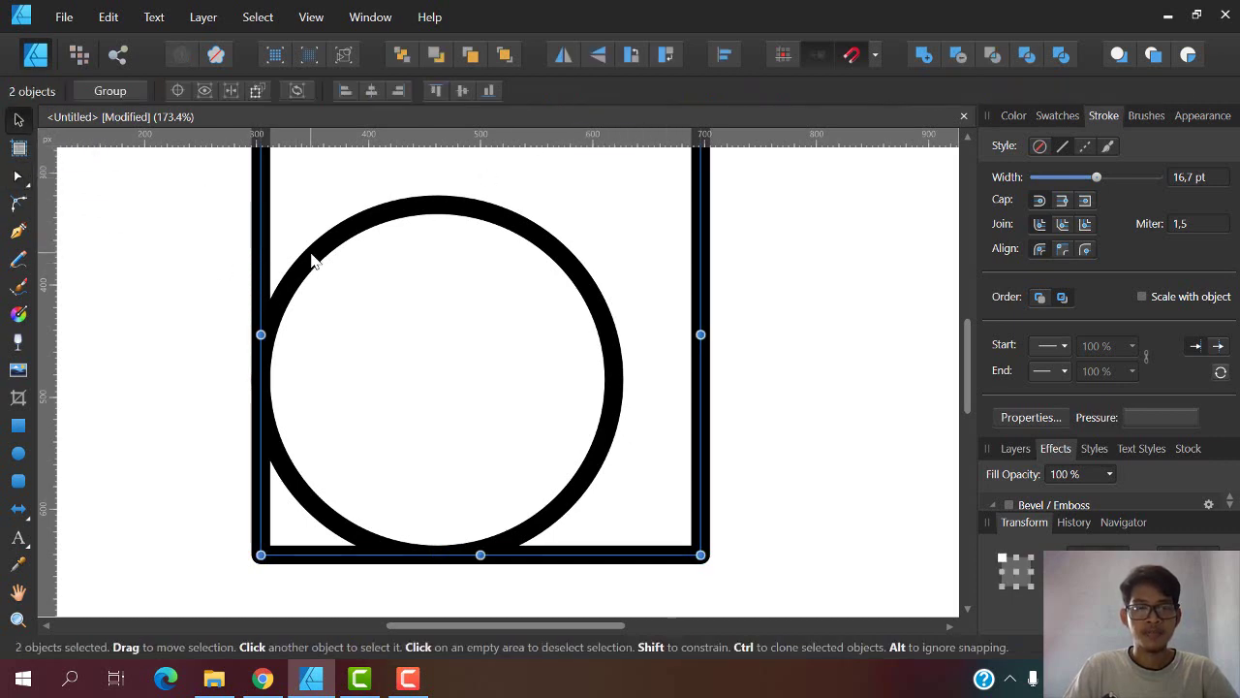
pyautogui.click(267, 214)
pyautogui.scroll(-4, 534, 348)
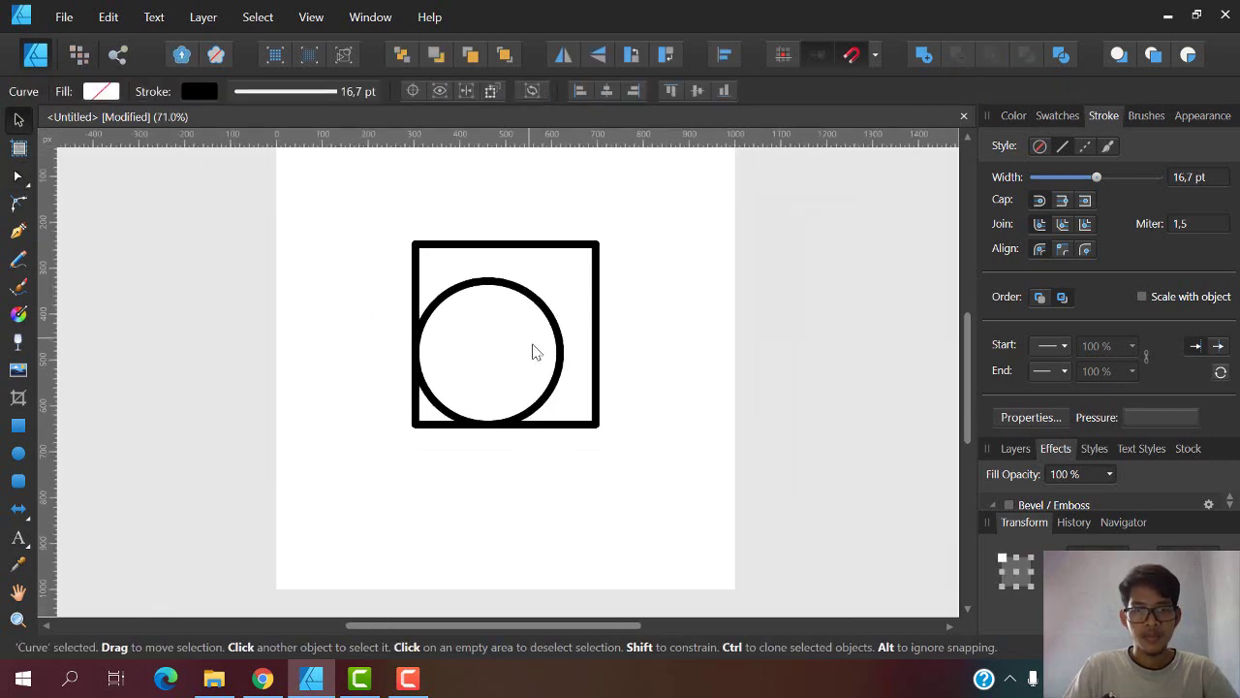
pyautogui.click(411, 415)
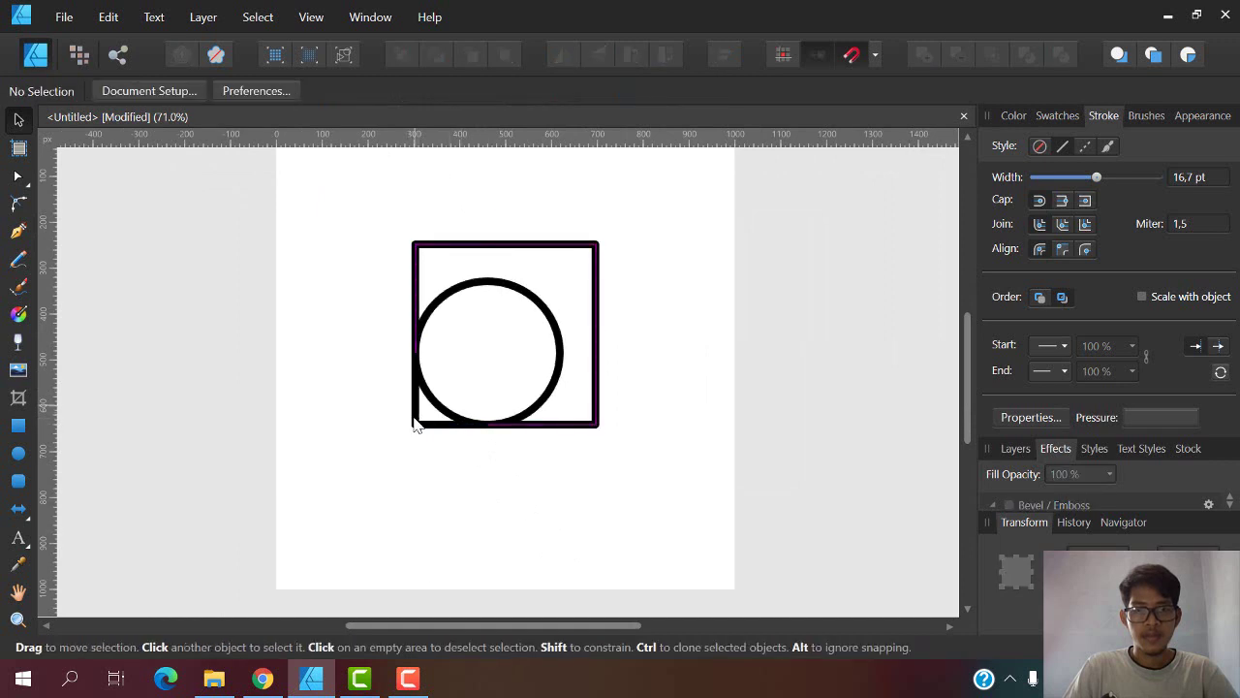
pyautogui.moveTo(414, 420)
pyautogui.mouseDown()
pyautogui.moveTo(385, 436)
pyautogui.moveTo(354, 427)
pyautogui.mouseUp()
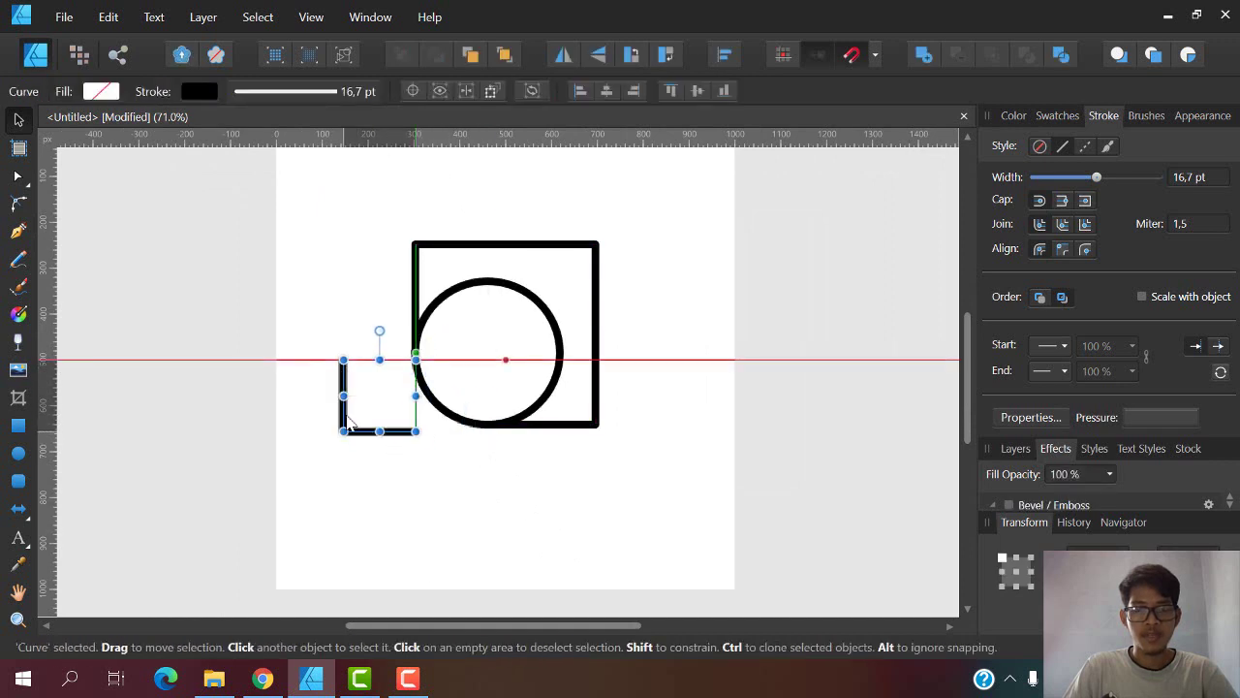
pyautogui.scroll(2, 433, 281)
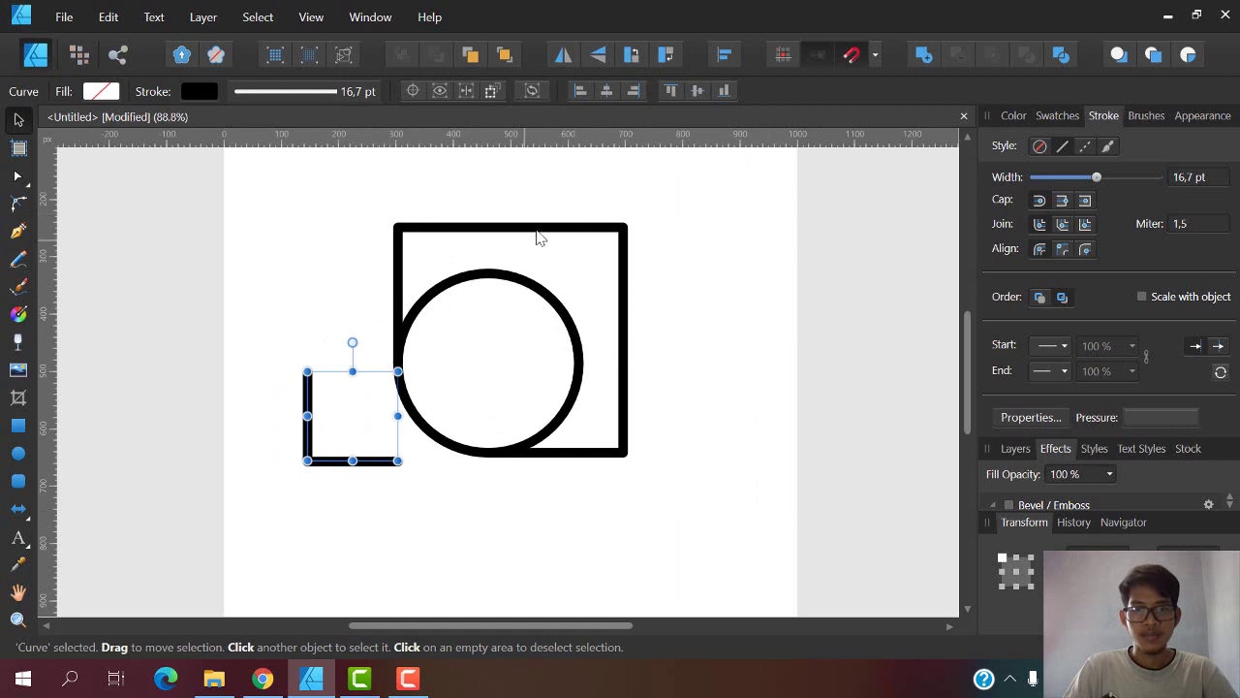
pyautogui.click(441, 288)
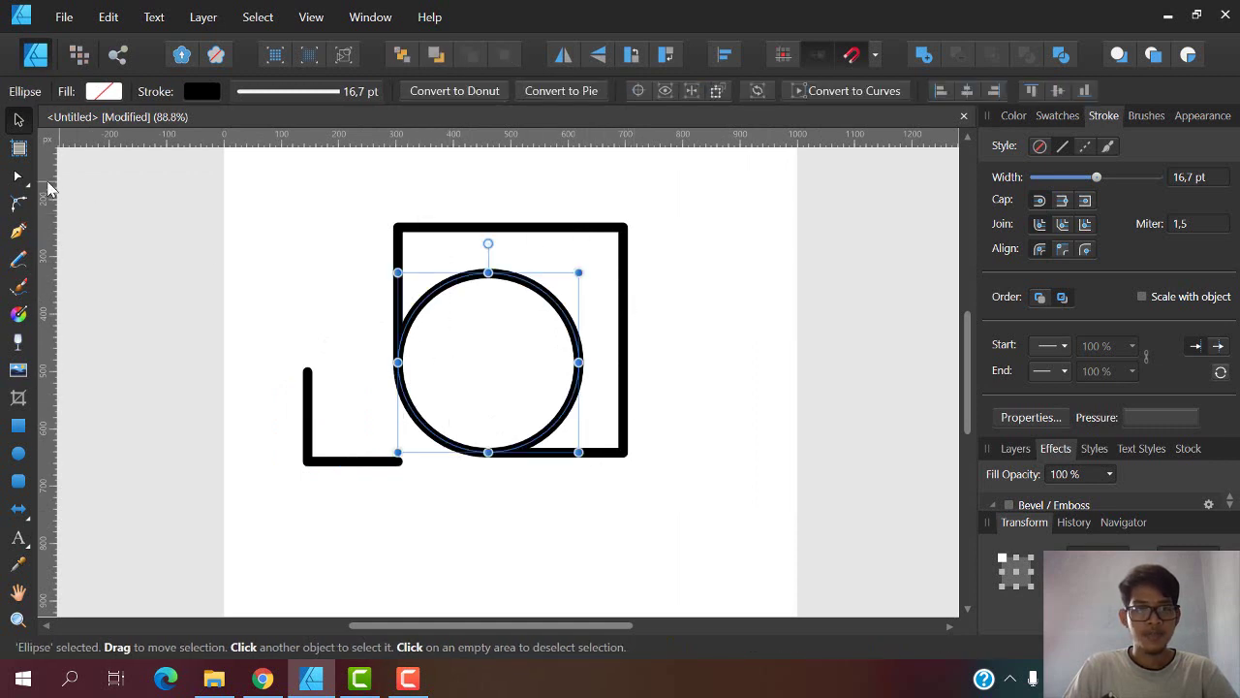
pyautogui.click(17, 175)
pyautogui.scroll(3, 429, 324)
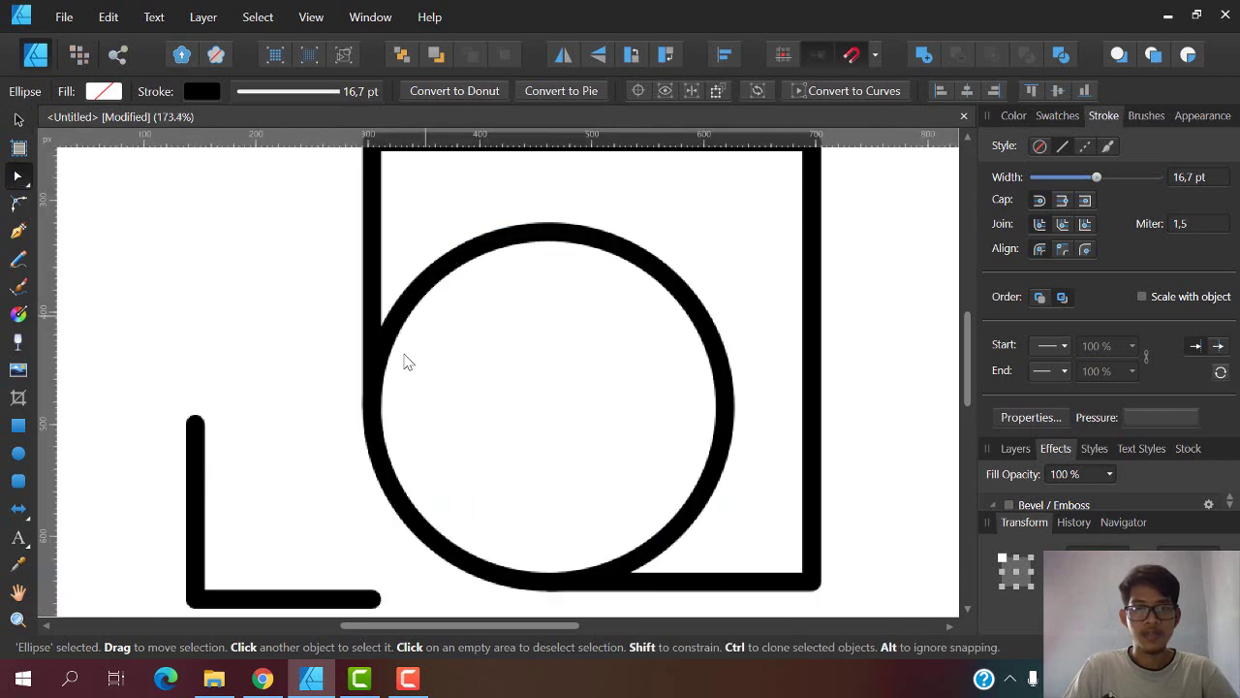
# - Convert the circle to curves, break it at its left and bottom nodes, and move the large arc right
pyautogui.click(846, 91)
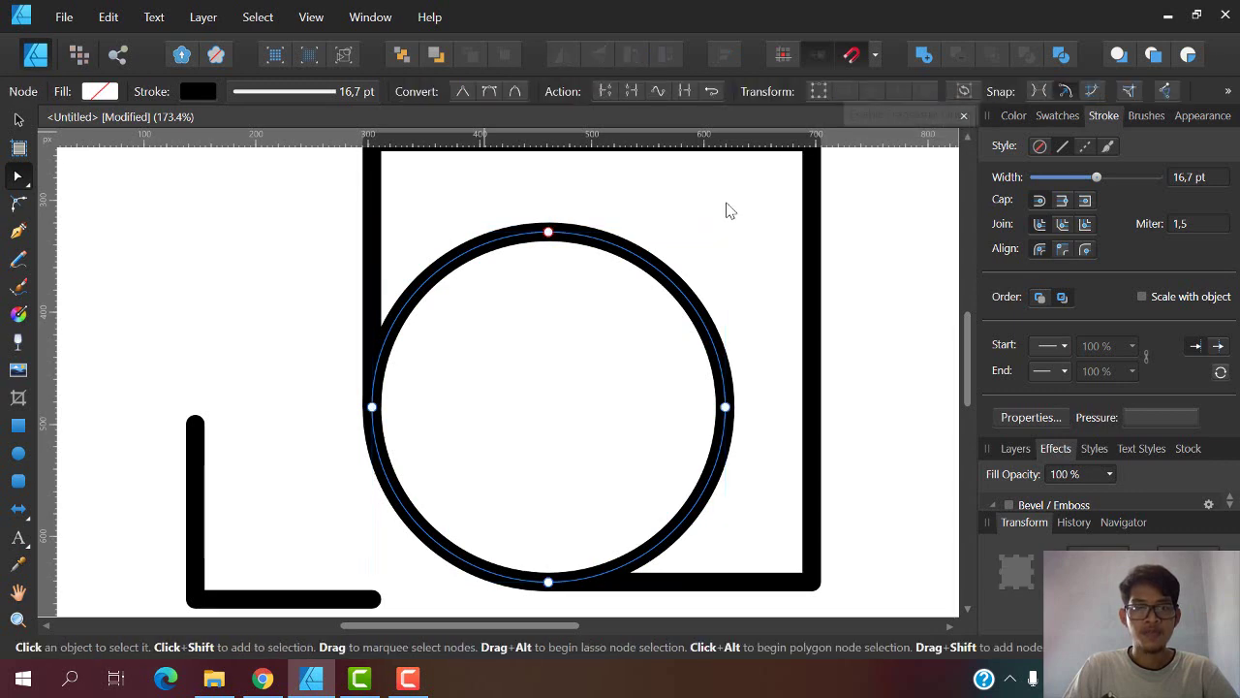
pyautogui.click(372, 407)
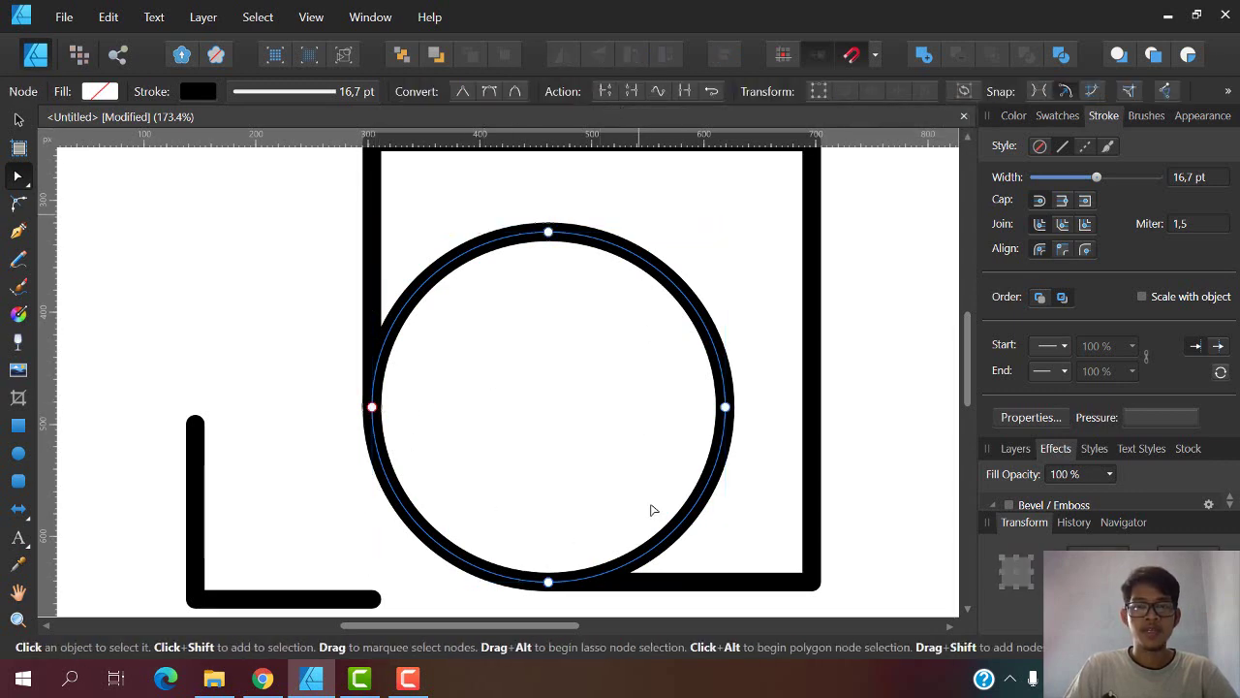
pyautogui.click(548, 582)
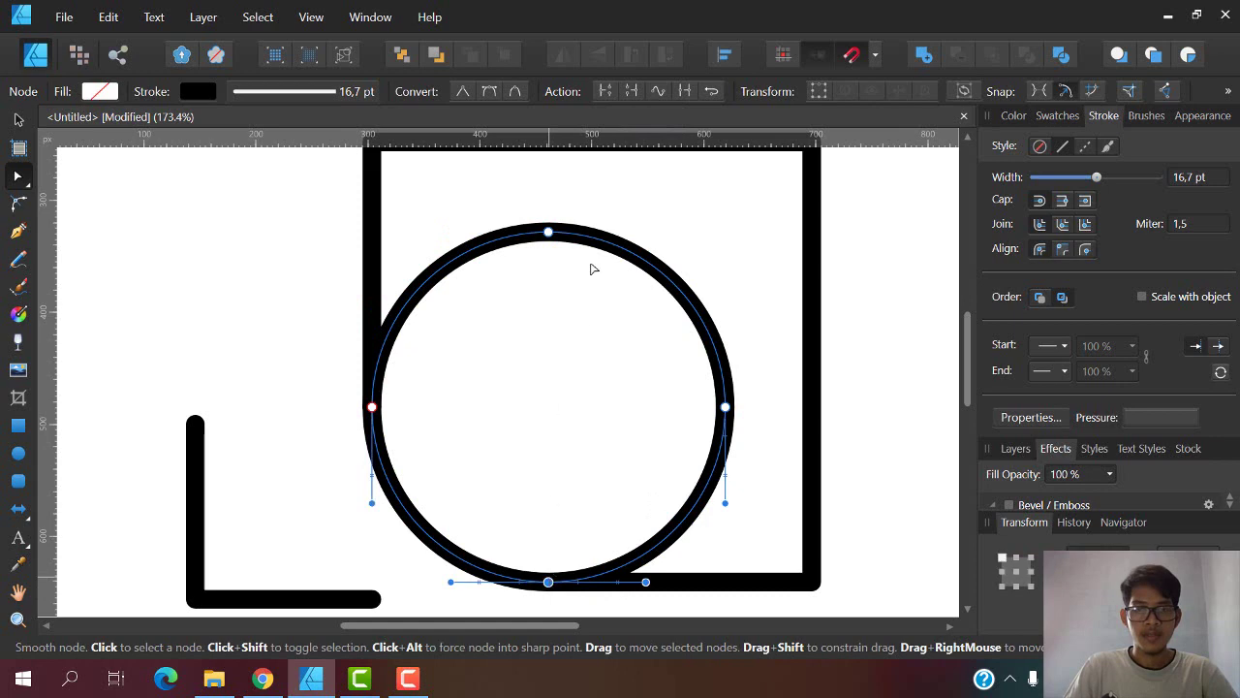
pyautogui.click(605, 93)
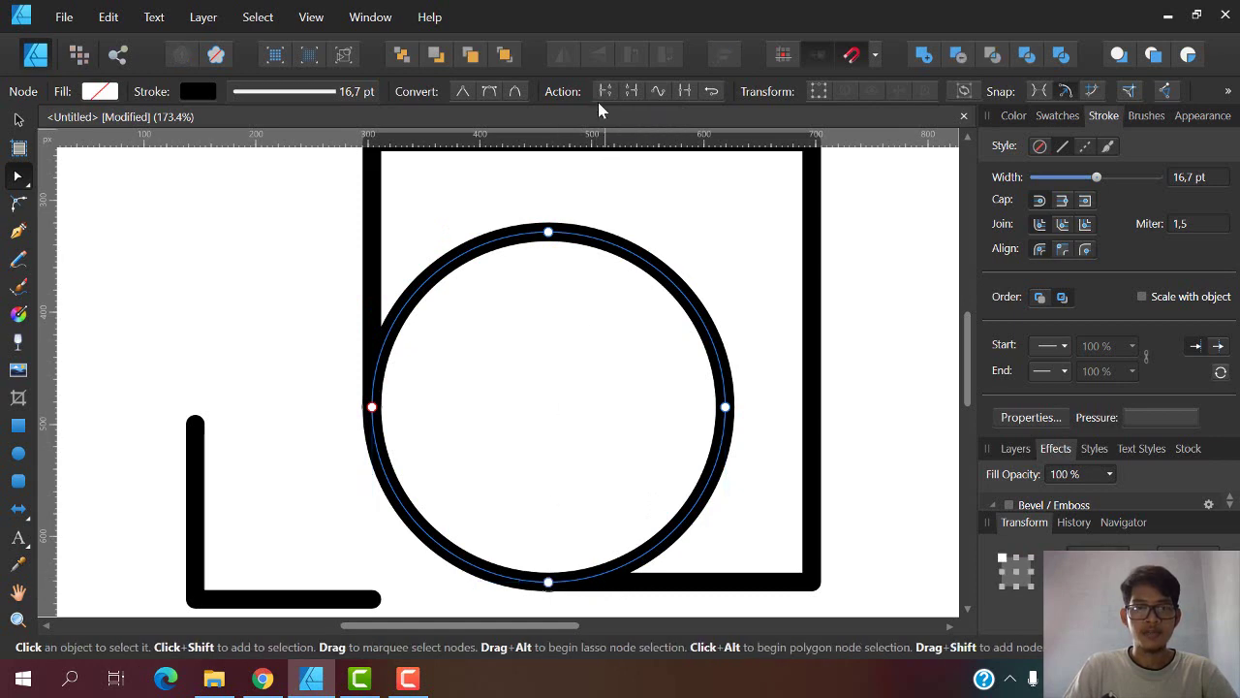
pyautogui.click(20, 121)
pyautogui.click(471, 249)
pyautogui.scroll(-5, 526, 244)
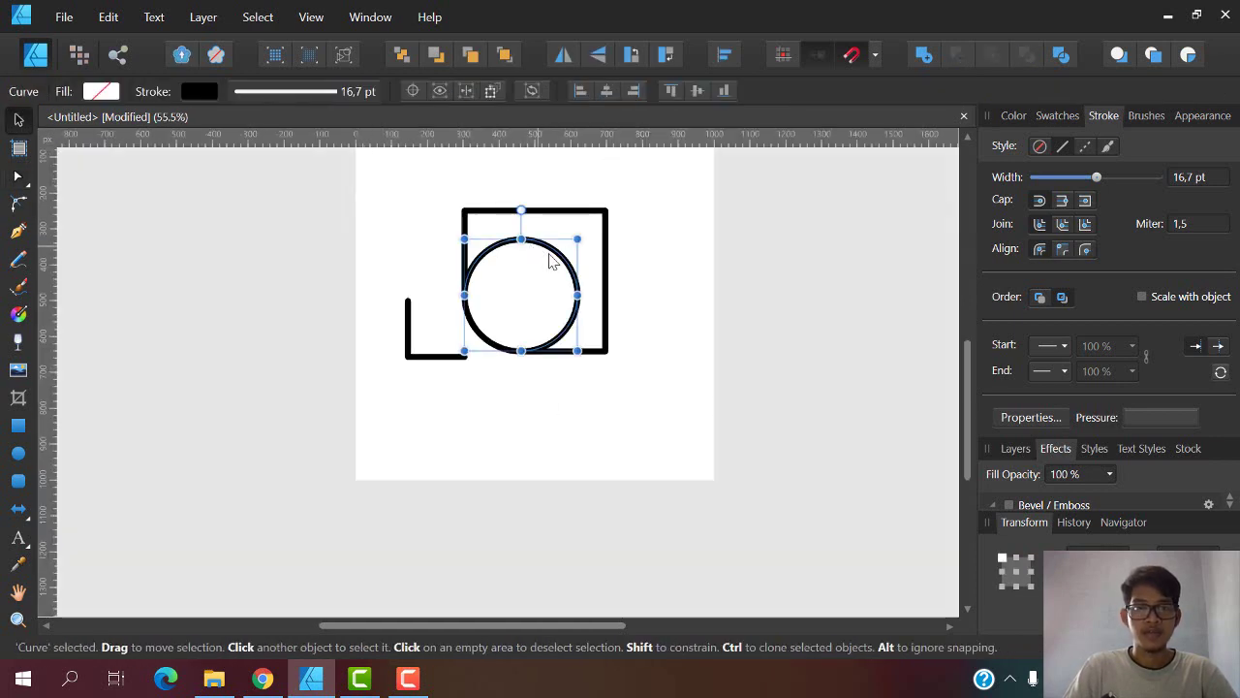
pyautogui.moveTo(554, 258)
pyautogui.mouseDown()
pyautogui.moveTo(409, 202)
pyautogui.moveTo(681, 233)
pyautogui.mouseUp()
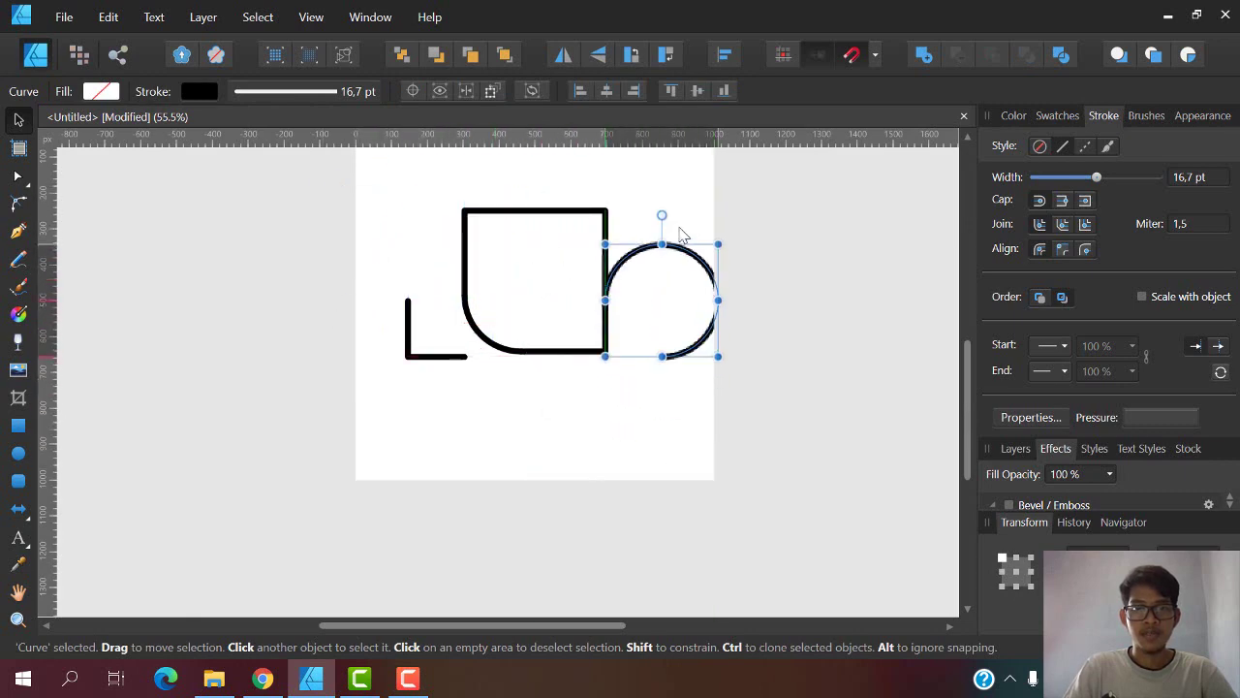
pyautogui.scroll(3, 586, 198)
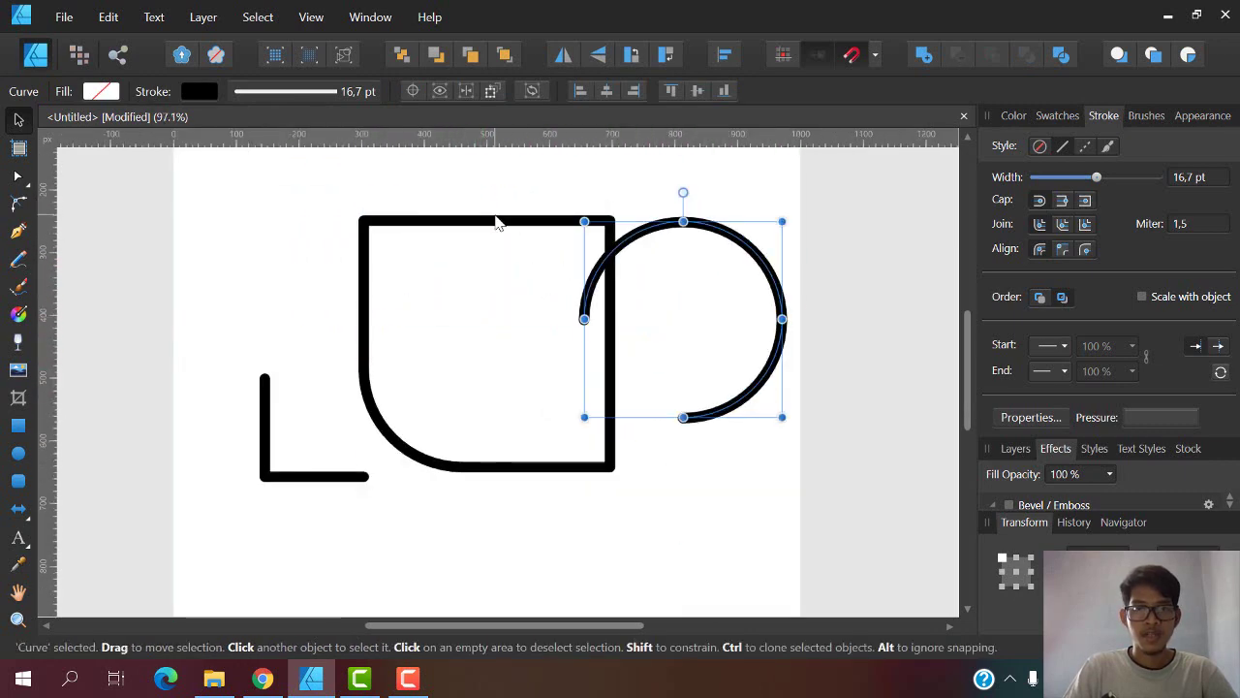
pyautogui.click(498, 219)
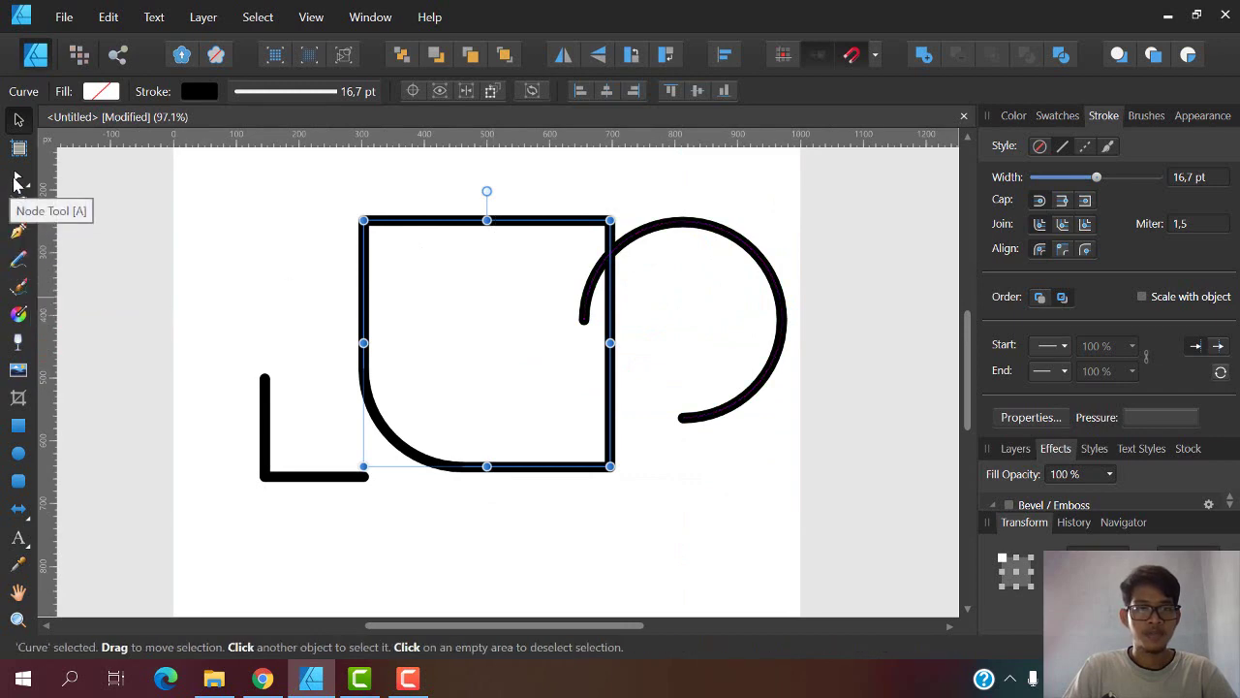
# - Break the square at its top nodes and lift the middle top segment above it
pyautogui.press('a')
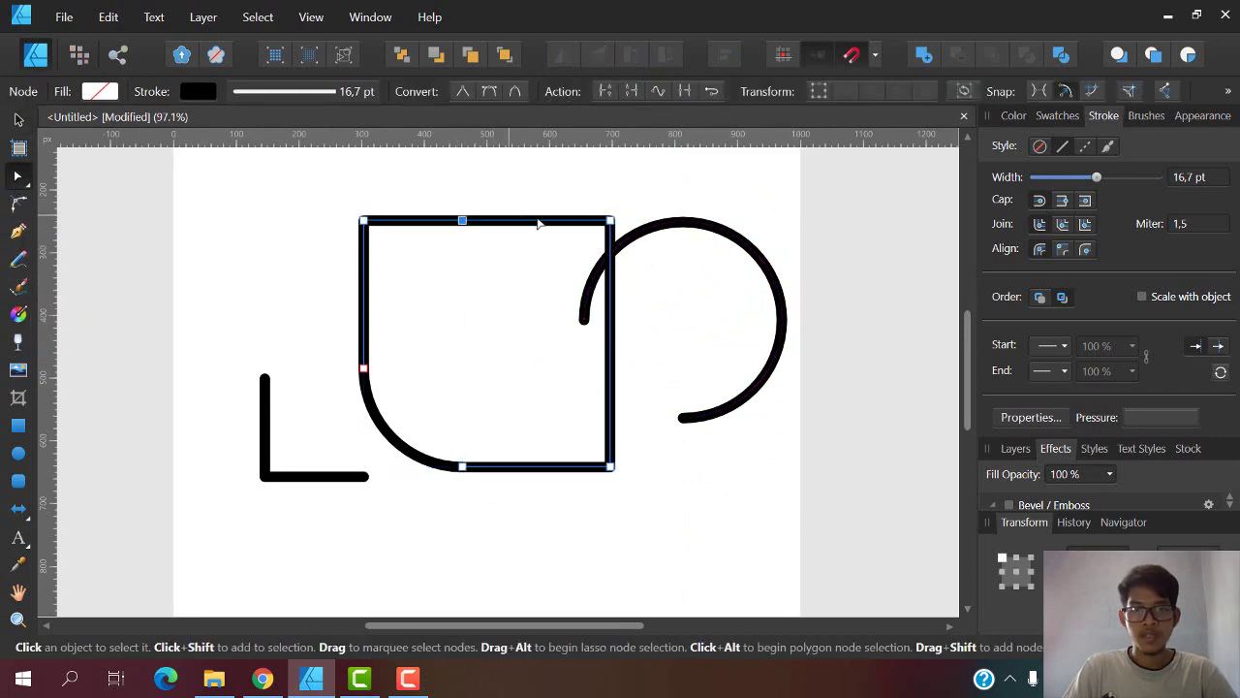
pyautogui.moveTo(426, 184); pyautogui.dragTo(584, 281)
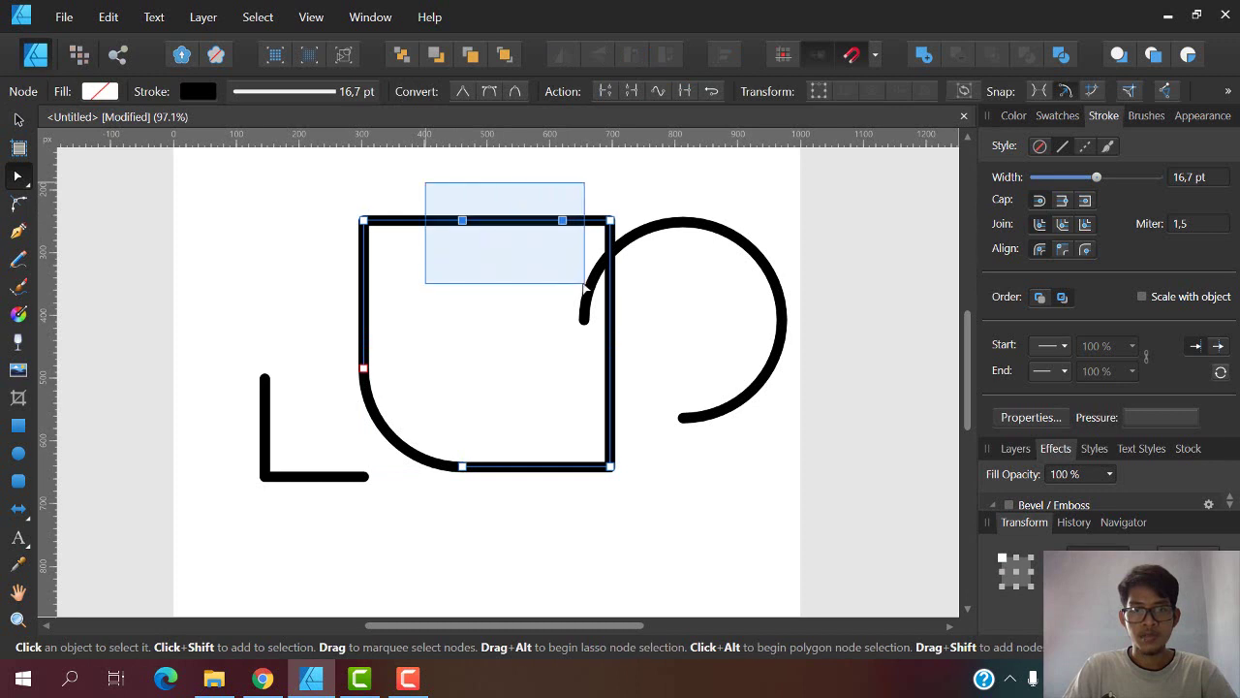
pyautogui.click(606, 91)
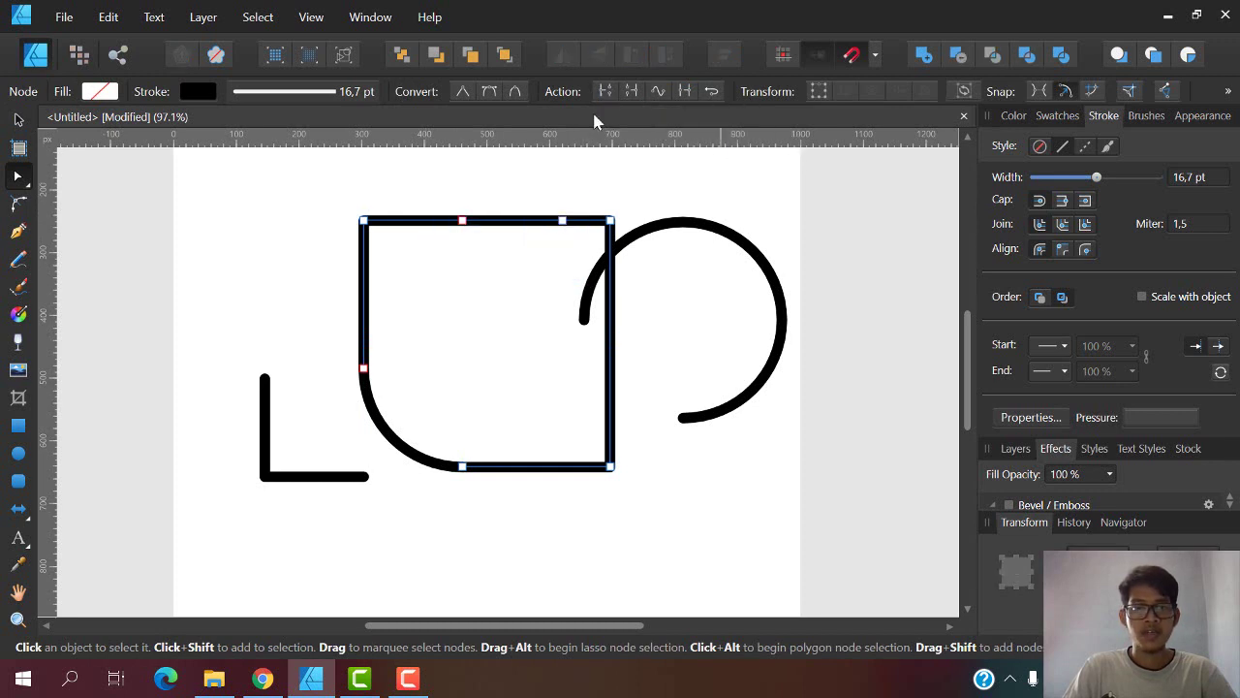
pyautogui.click(17, 119)
pyautogui.click(452, 221)
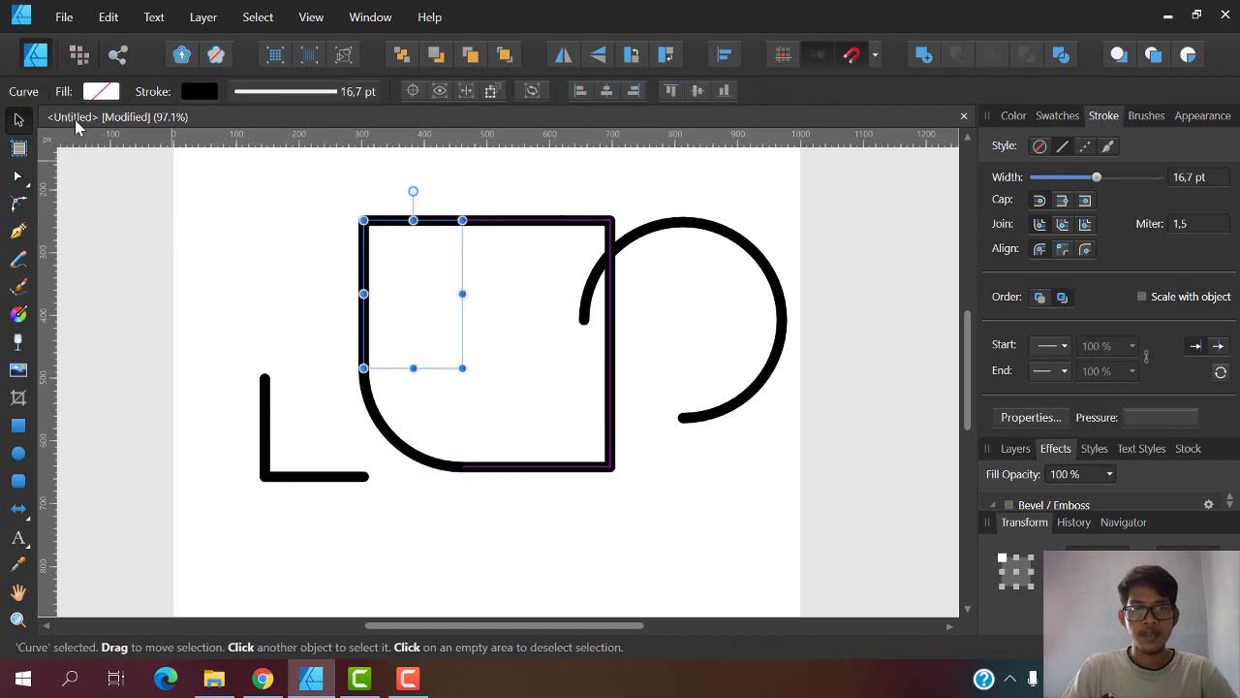
pyautogui.moveTo(498, 223); pyautogui.dragTo(496, 206)
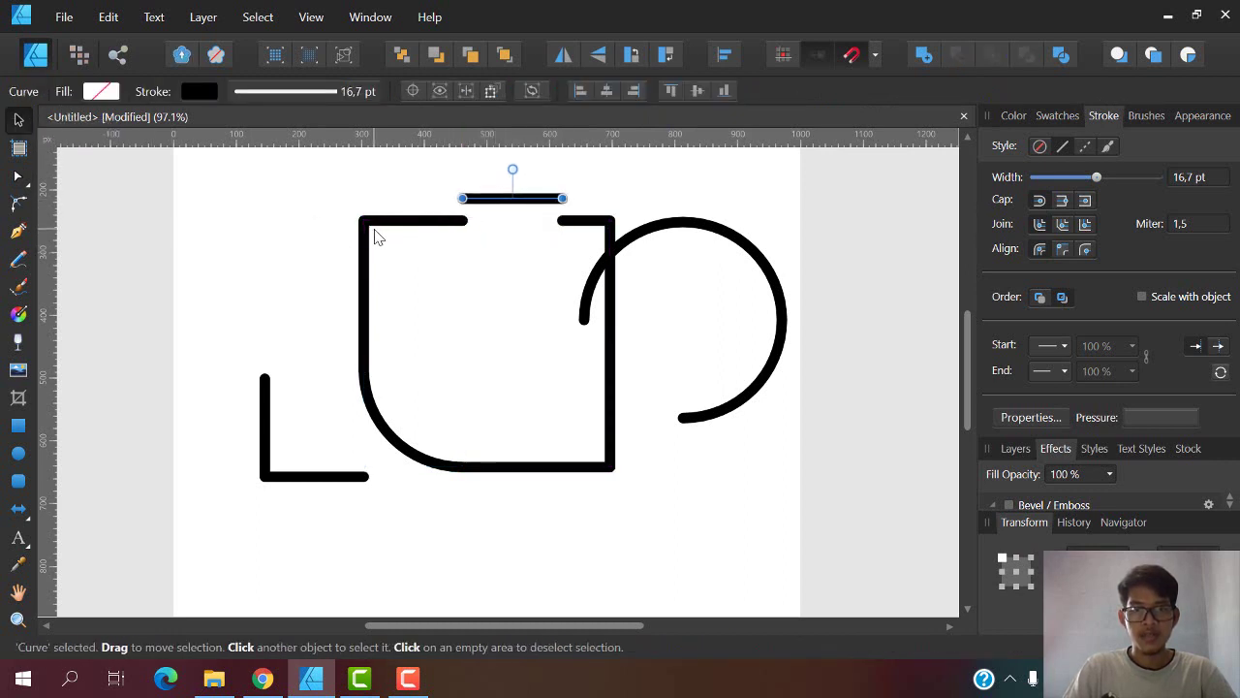
# - Move the left corner and quarter arc up-left, and the right bracket left and down
pyautogui.click(376, 238)
pyautogui.moveTo(357, 250); pyautogui.dragTo(312, 223)
pyautogui.click(605, 380)
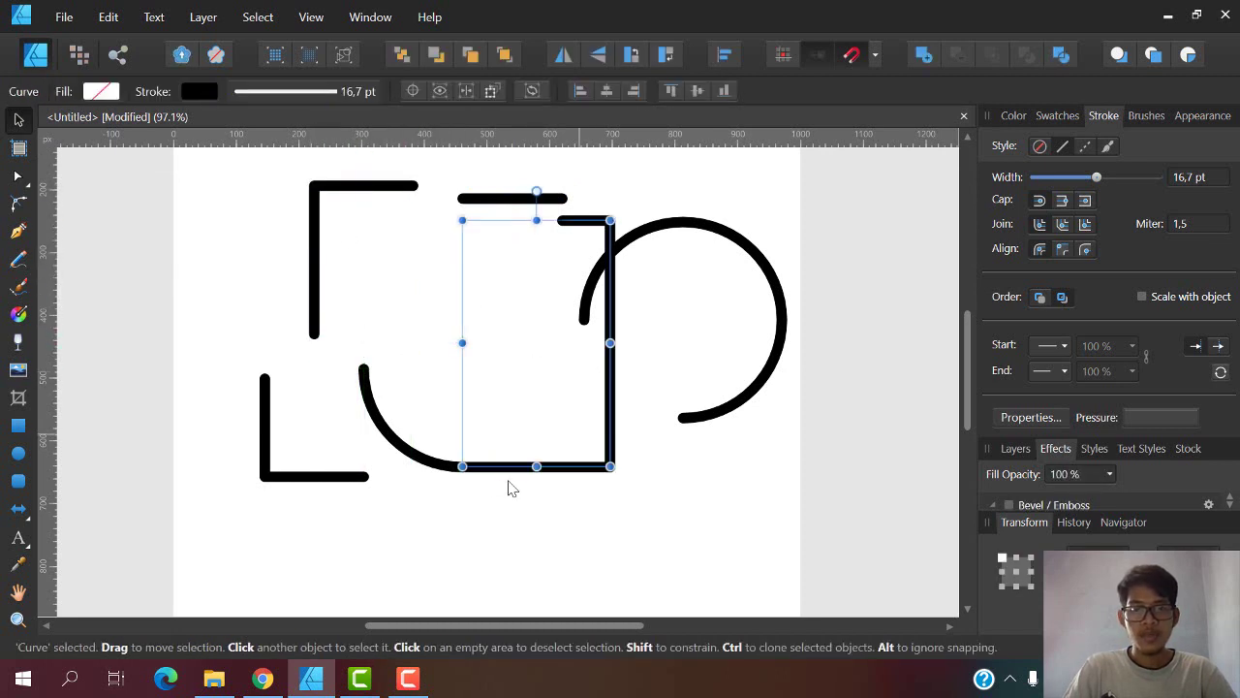
pyautogui.click(395, 438)
pyautogui.moveTo(389, 444); pyautogui.dragTo(371, 382)
pyautogui.click(593, 236)
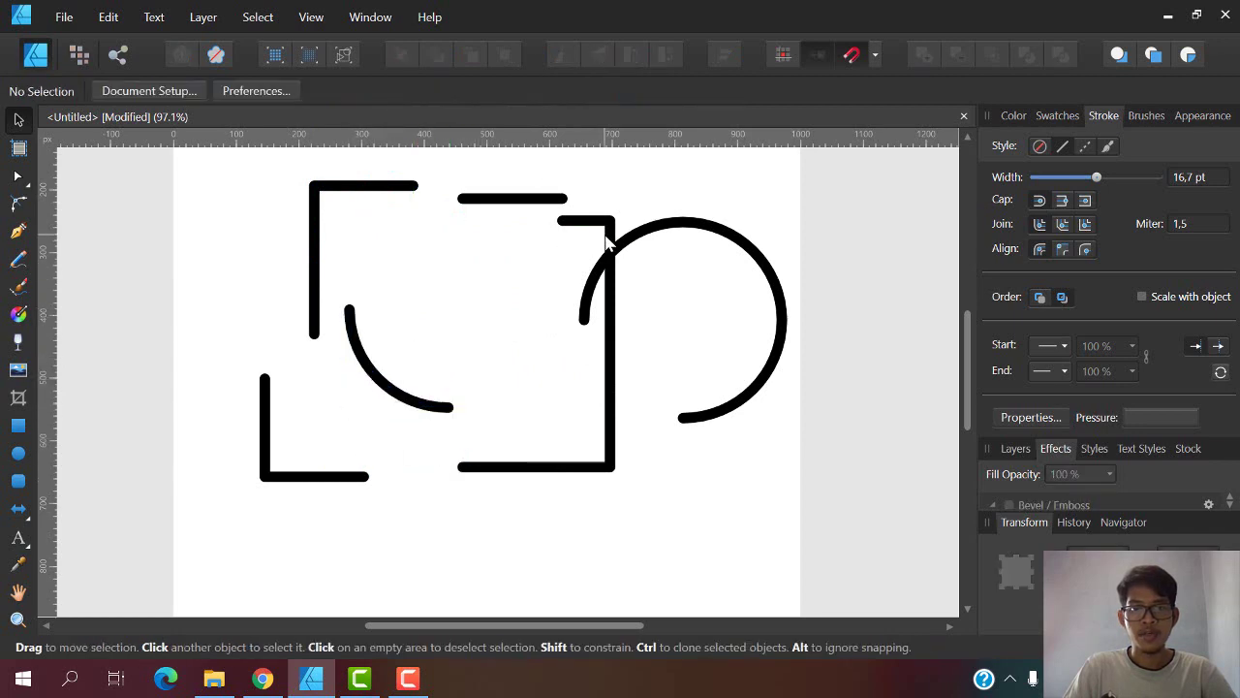
pyautogui.moveTo(621, 303); pyautogui.dragTo(553, 342)
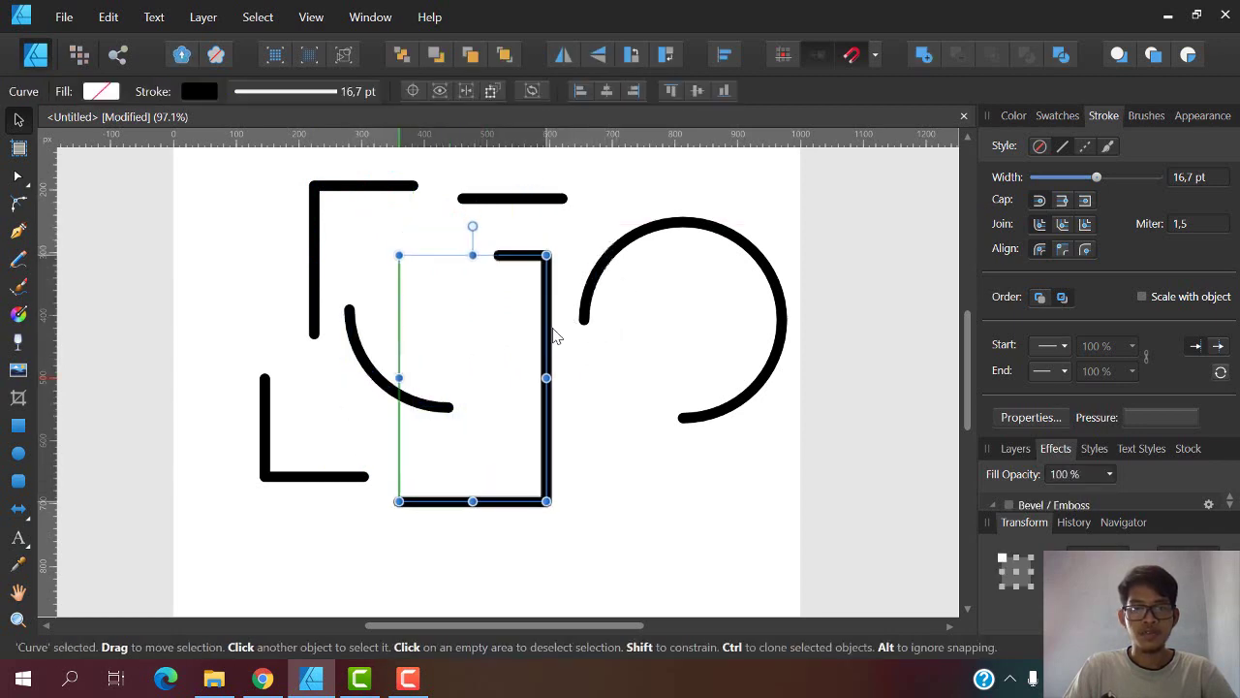
pyautogui.click(625, 368)
pyautogui.scroll(-3, 438, 252)
pyautogui.scroll(1, 448, 225)
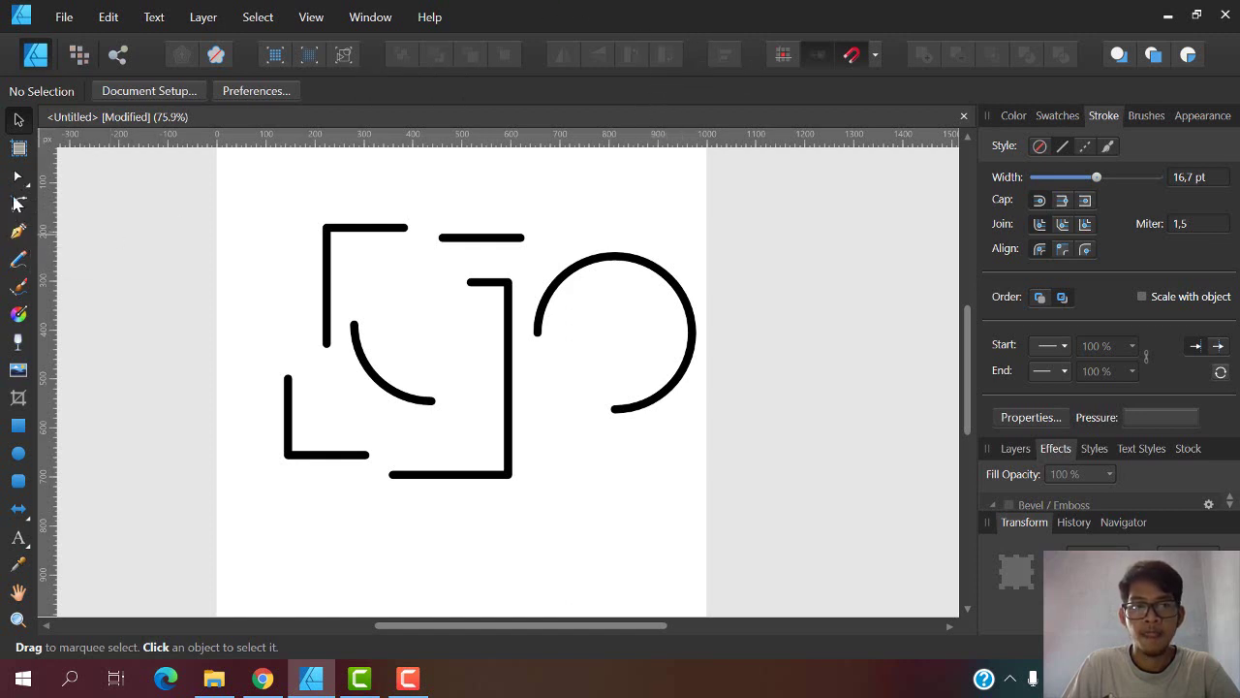
# - Marquee-select all square and circle pieces and delete them, leaving Artboard1 empty
pyautogui.click(17, 177)
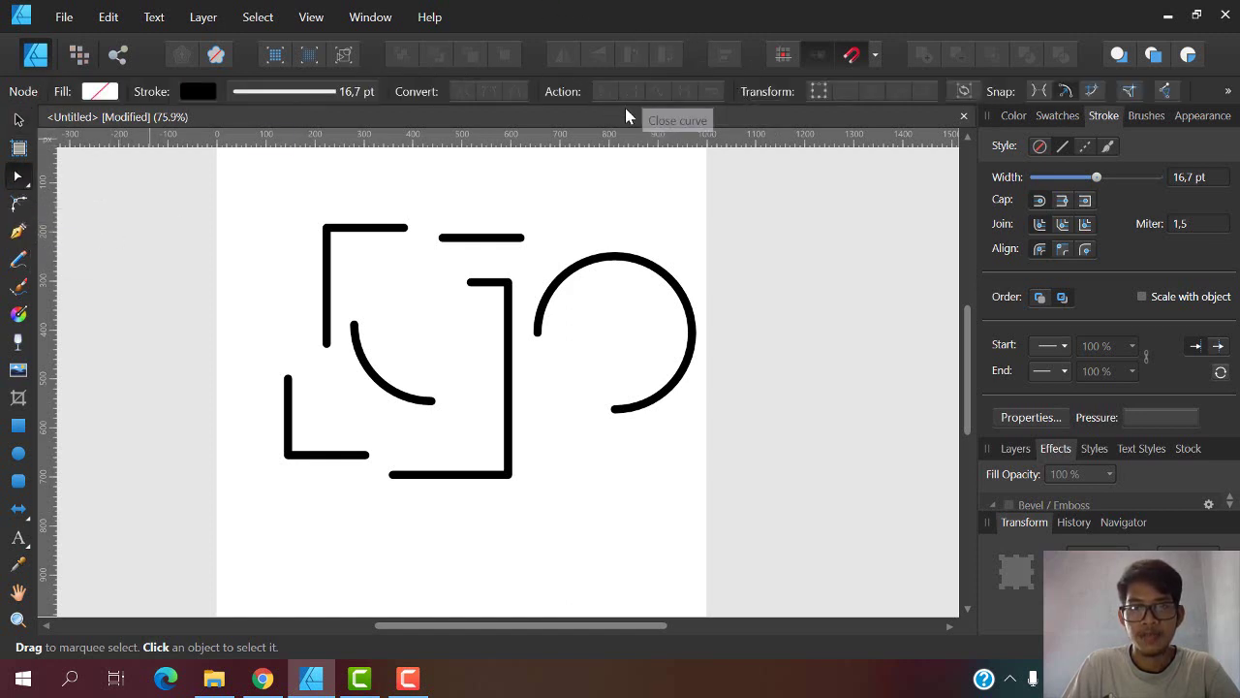
pyautogui.scroll(-2, 449, 304)
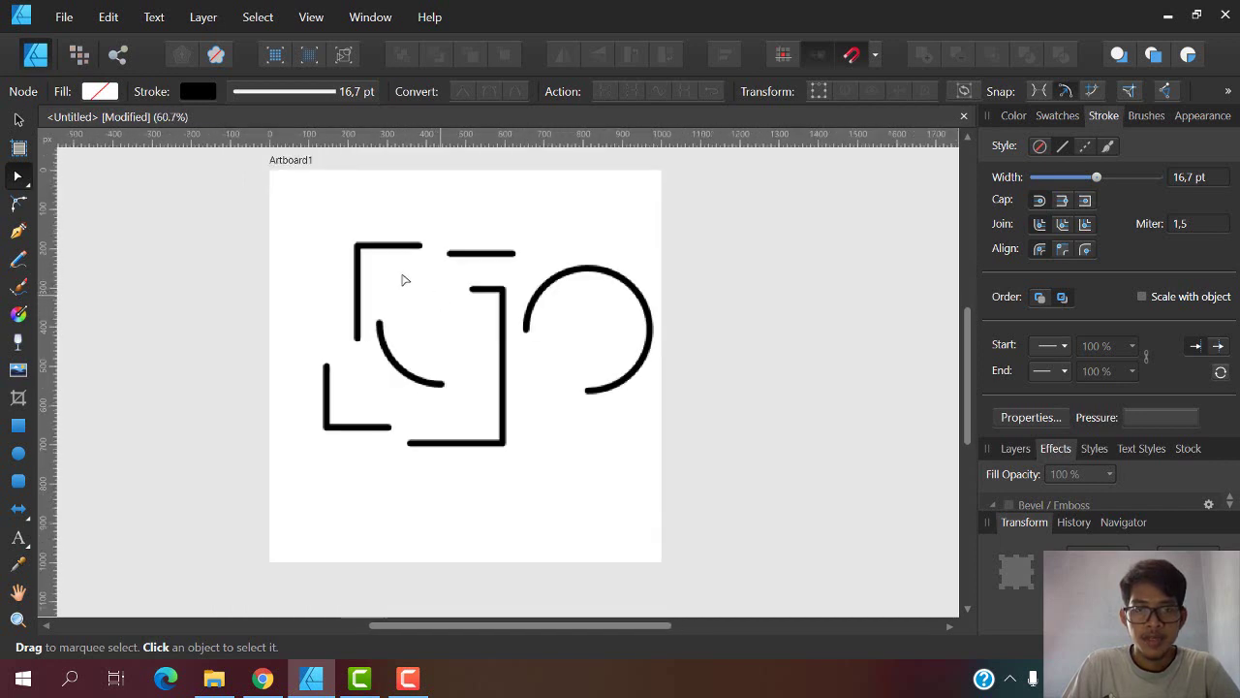
pyautogui.moveTo(303, 227); pyautogui.dragTo(698, 498)
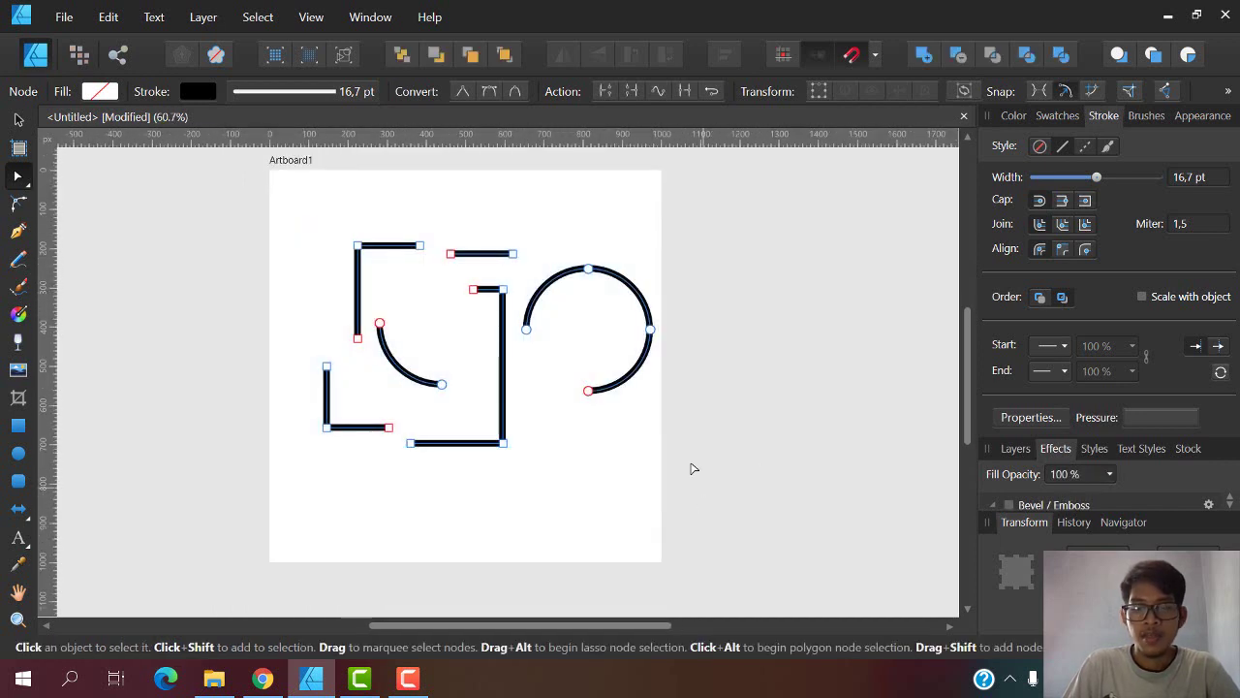
pyautogui.press('Delete')
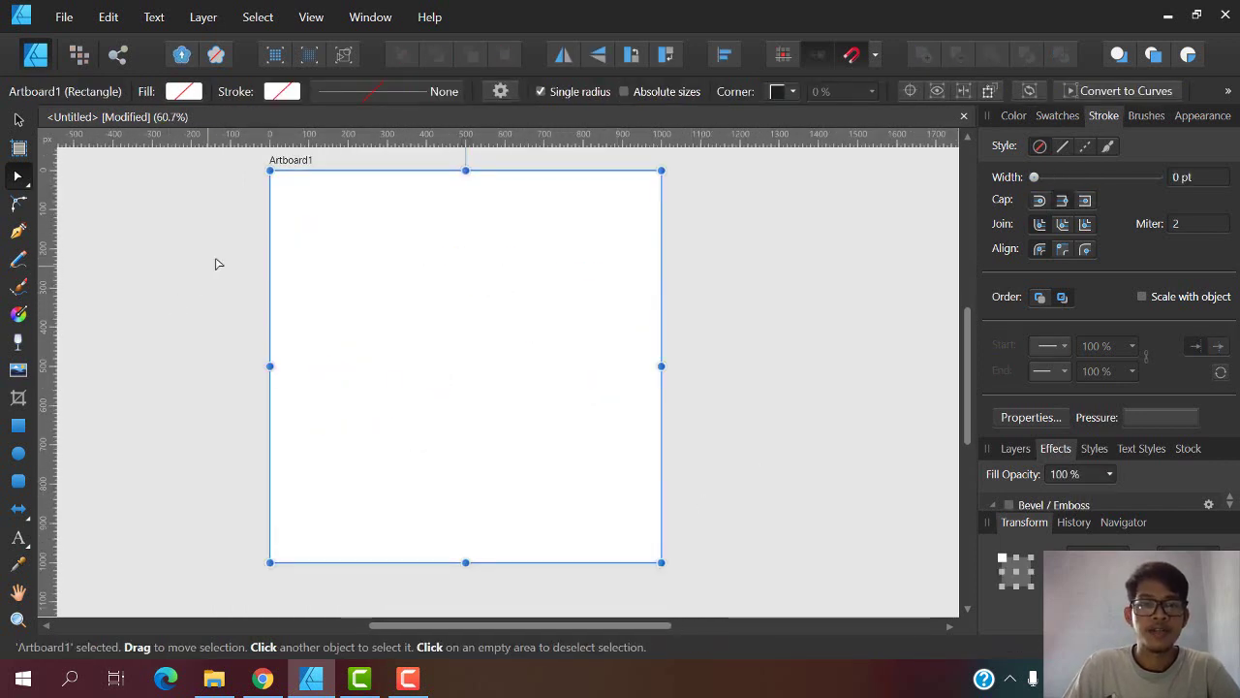
pyautogui.click(219, 268)
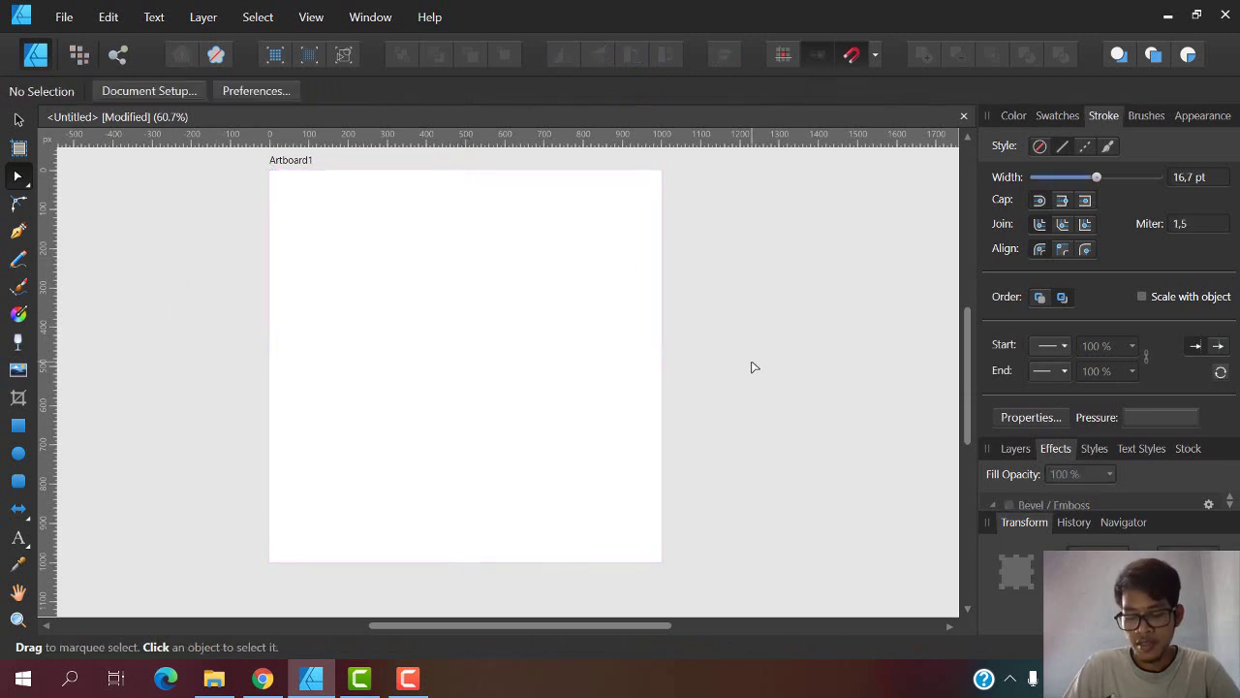
pyautogui.click(395, 259)
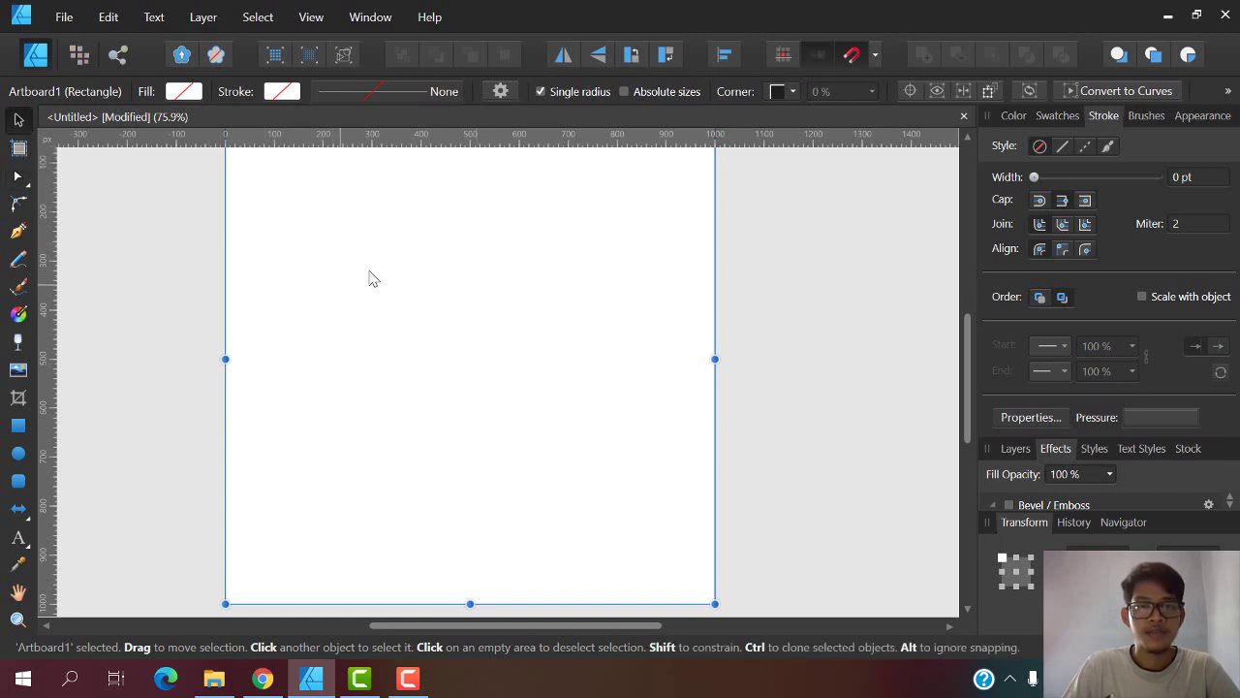
# - Turn on Show Grid from the View menu over the blank artboard
pyautogui.scroll(-2, 462, 296)
pyautogui.scroll(1, 451, 266)
pyautogui.scroll(-1, 442, 242)
pyautogui.scroll(1, 439, 233)
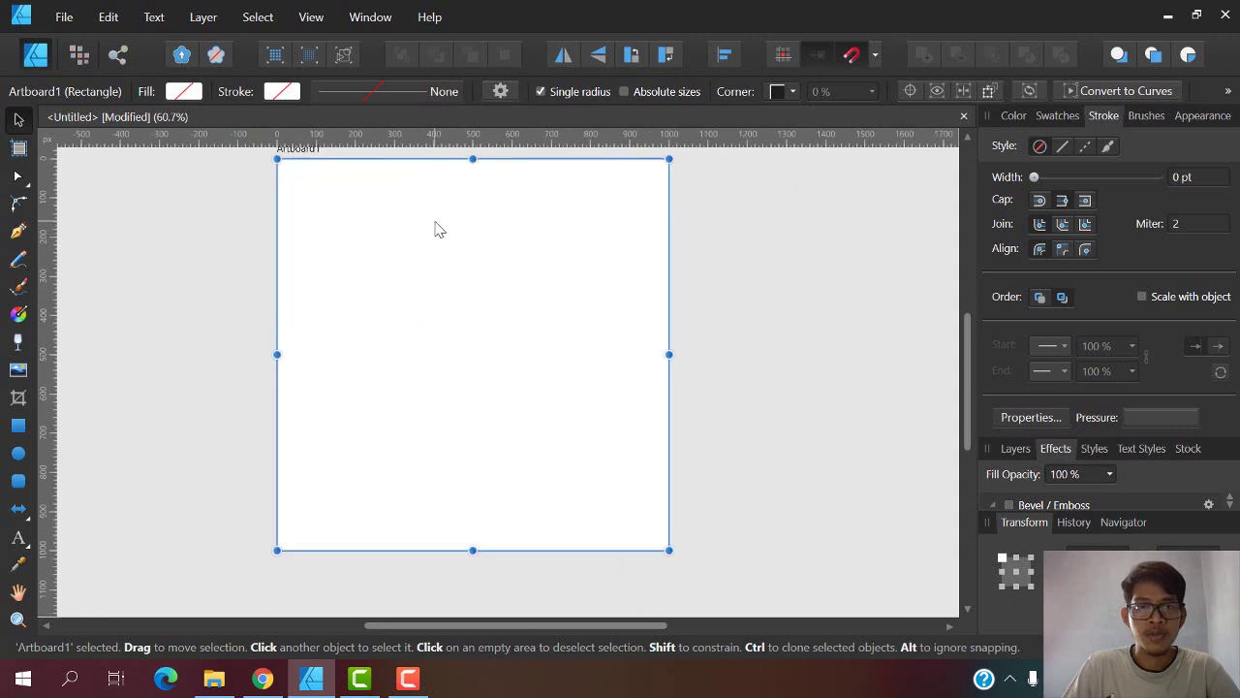
pyautogui.click(310, 17)
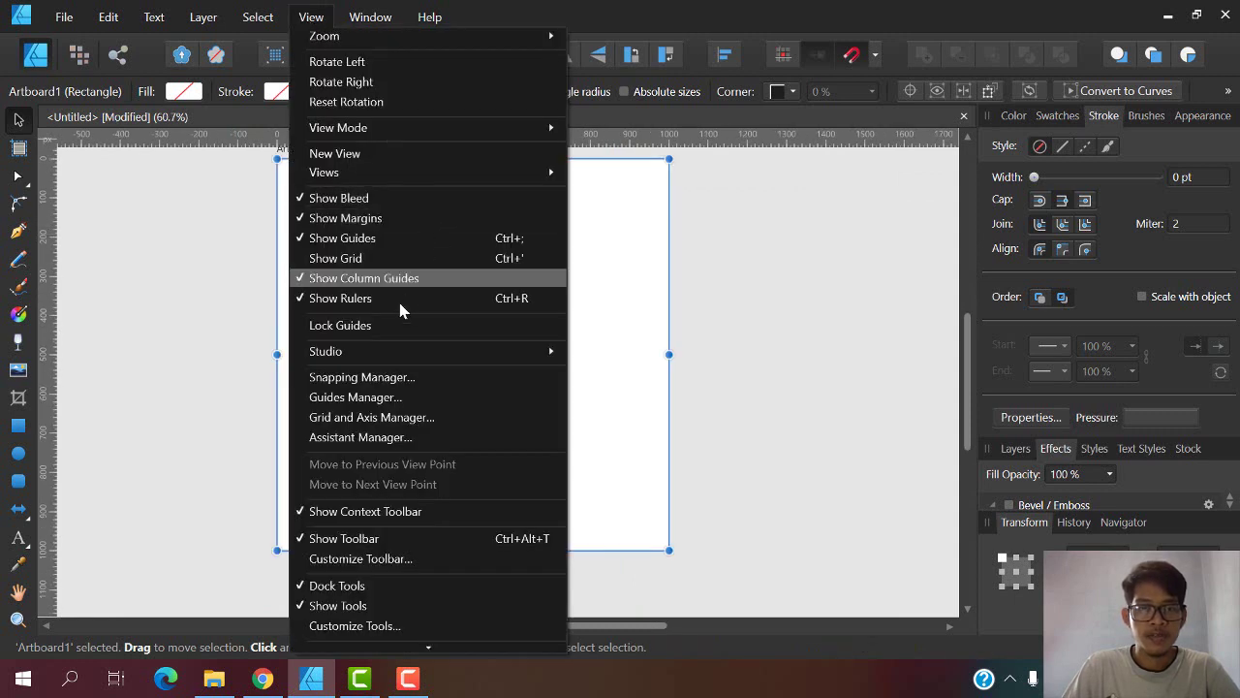
pyautogui.click(323, 259)
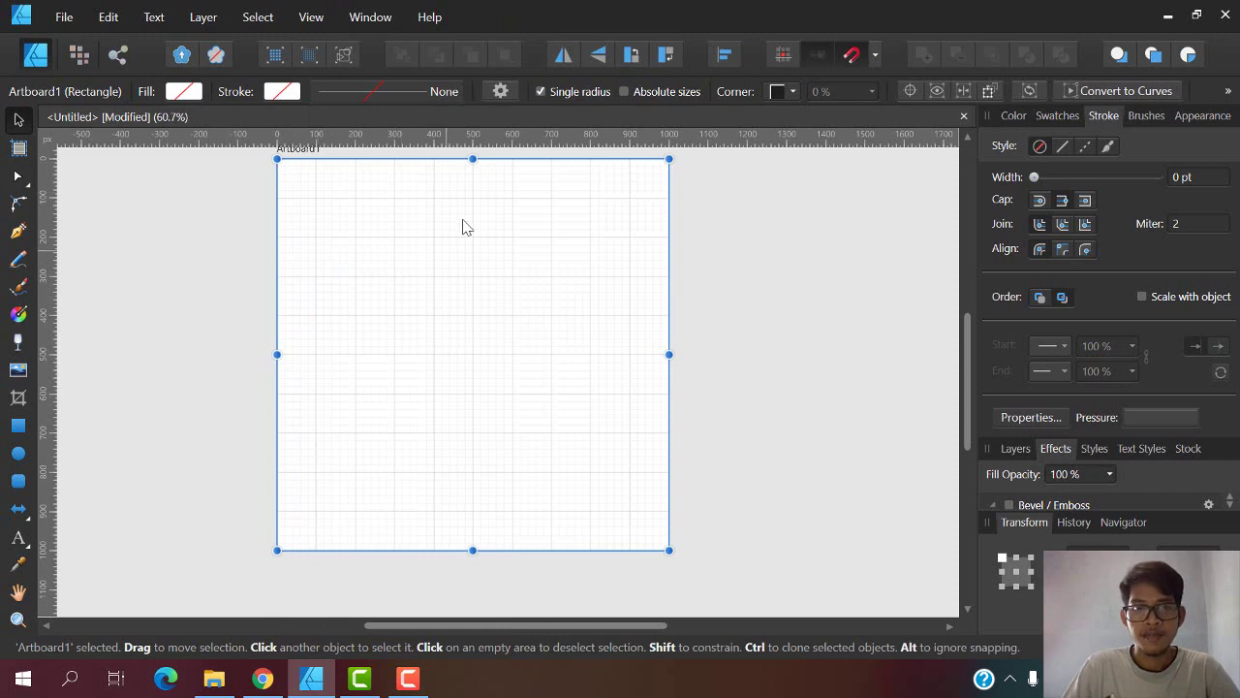
pyautogui.keyDown('ctrl'); pyautogui.scroll(2, 462, 227); pyautogui.keyUp('ctrl')
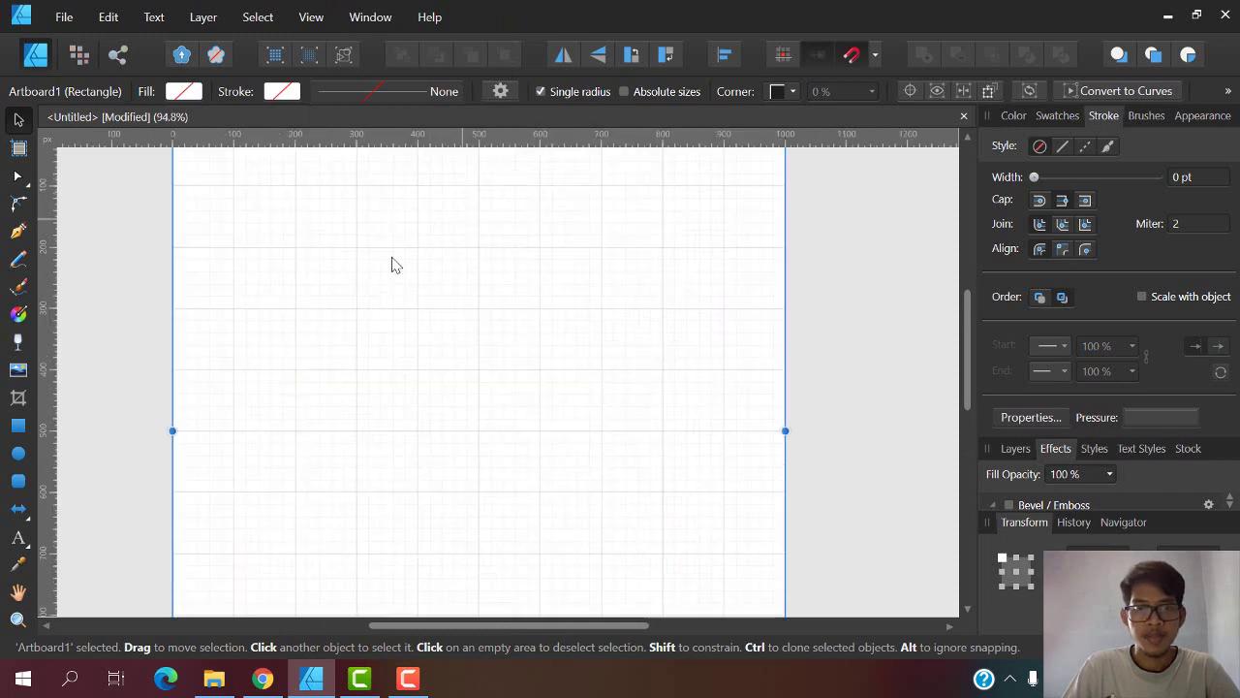
# - Draw a 330 × 330 px circle on the artboard with the Ellipse Tool
pyautogui.click(19, 452)
pyautogui.moveTo(326, 264); pyautogui.dragTo(548, 447)
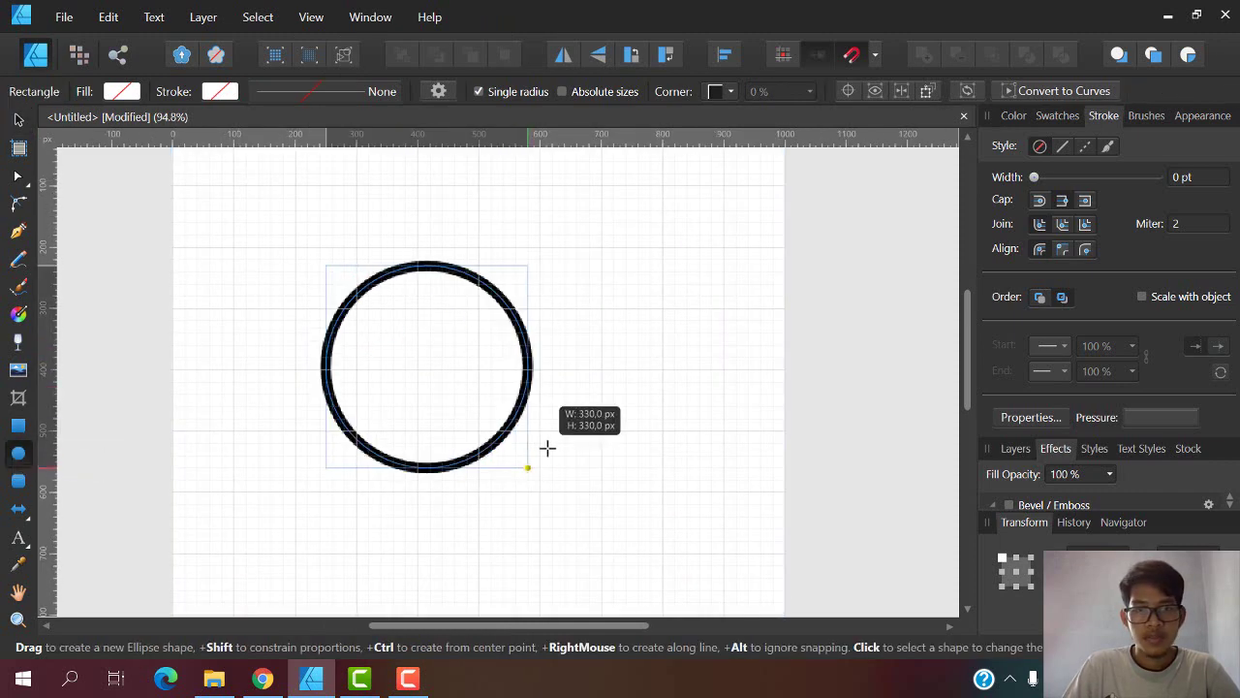
pyautogui.click(18, 118)
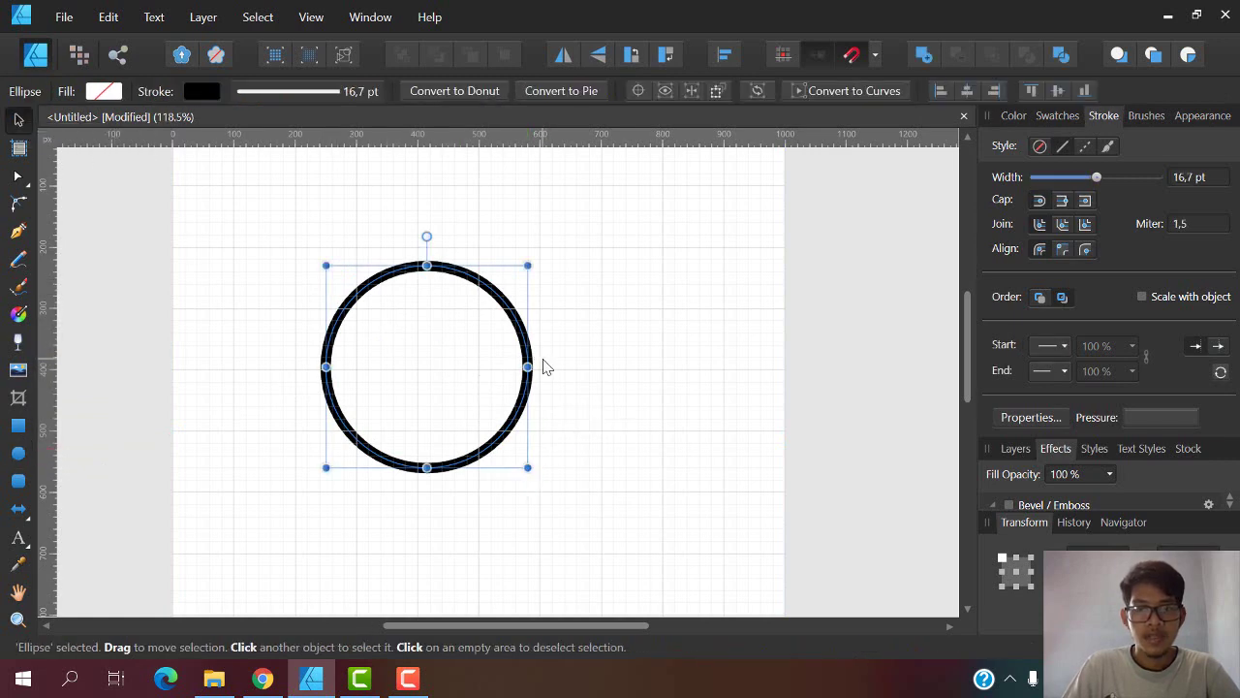
# - Zoom in, clear the circle's selection, then reselect it with the Move Tool
pyautogui.keyDown('ctrl'); pyautogui.scroll(6, 543, 366); pyautogui.keyUp('ctrl')
pyautogui.keyDown('ctrl'); pyautogui.scroll(2, 524, 379); pyautogui.keyUp('ctrl')
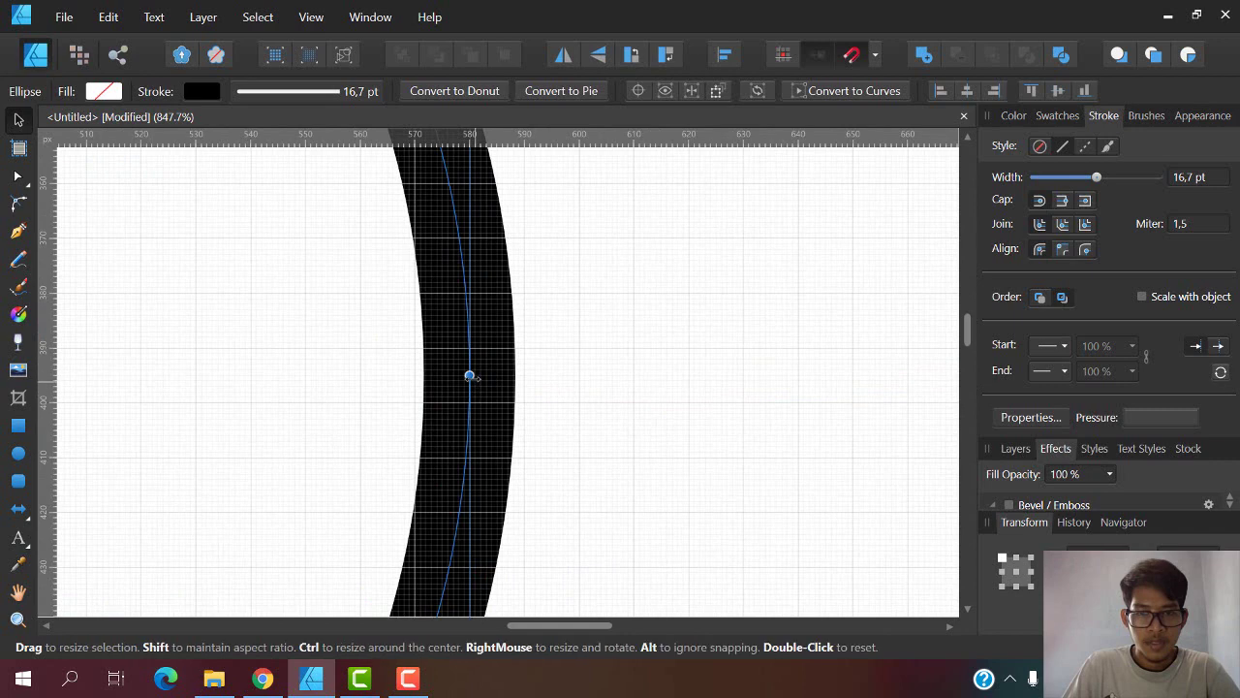
pyautogui.moveTo(490, 387)
pyautogui.mouseDown()
pyautogui.moveTo(480, 369)
pyautogui.moveTo(485, 395)
pyautogui.moveTo(491, 382)
pyautogui.mouseUp()
pyautogui.click(480, 366)
pyautogui.scroll(-6, 491, 382)
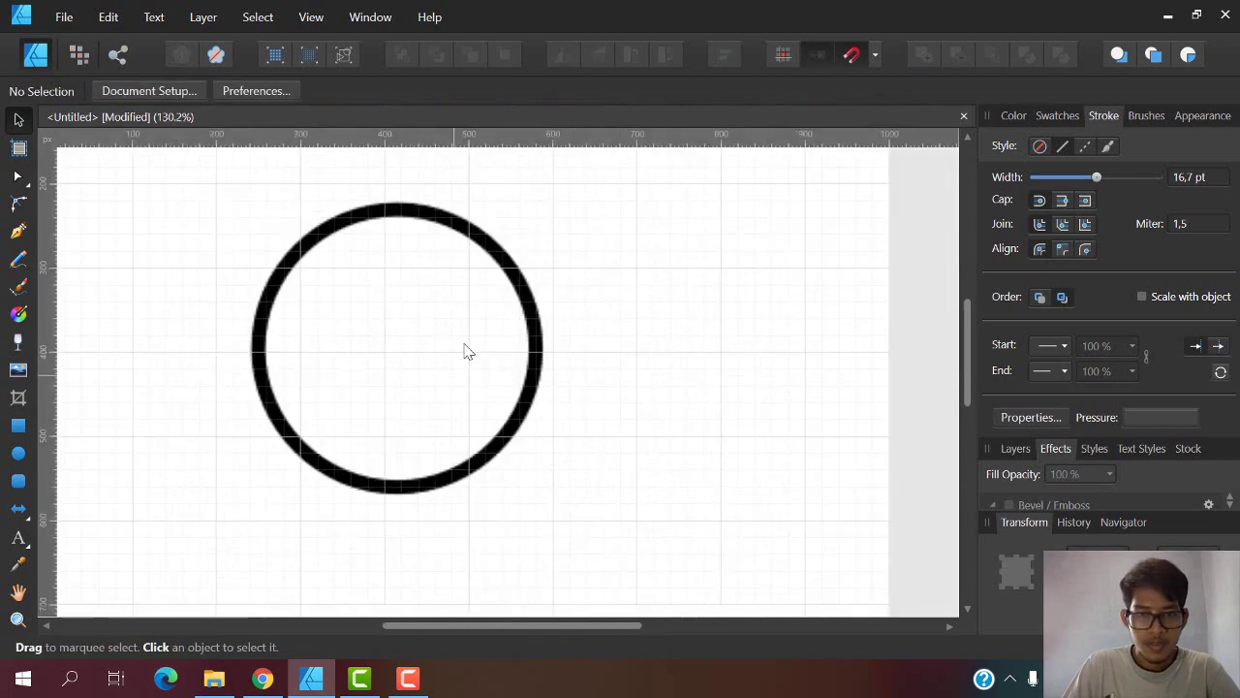
pyautogui.click(504, 262)
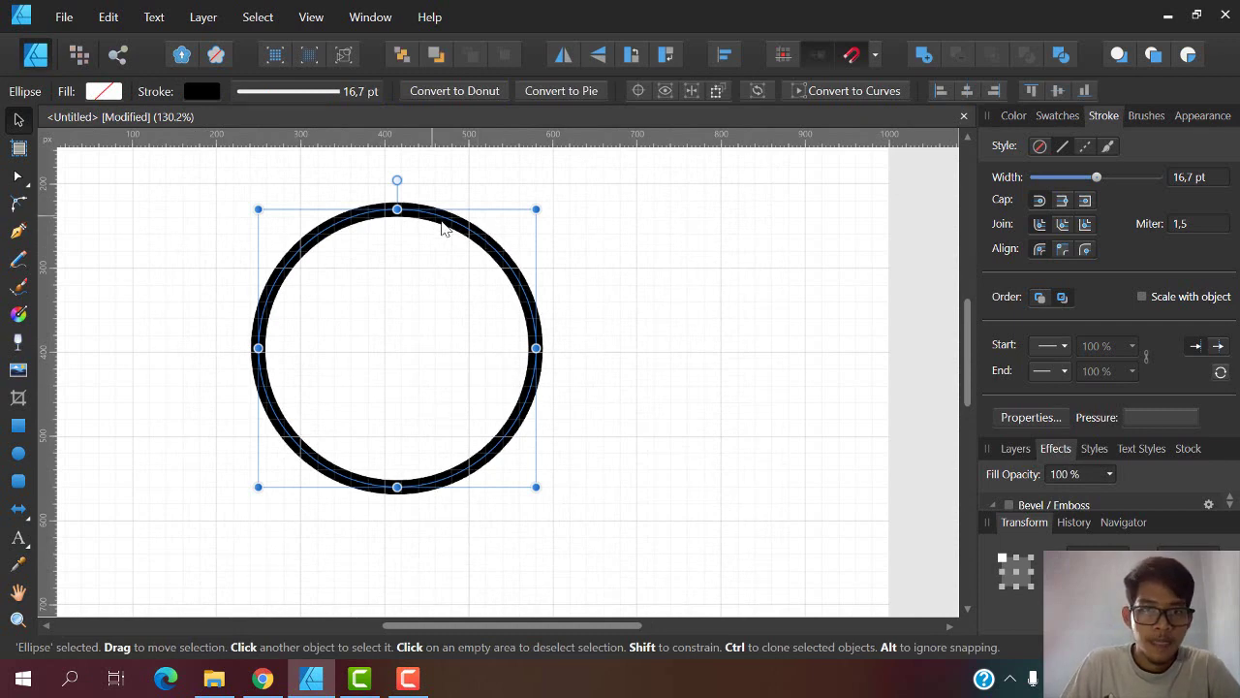
# - Make an offset copy of the circle and drag it back over the original
pyautogui.keyDown('ctrl'); pyautogui.moveTo(442, 226); pyautogui.dragTo(601, 307); pyautogui.keyUp('ctrl')
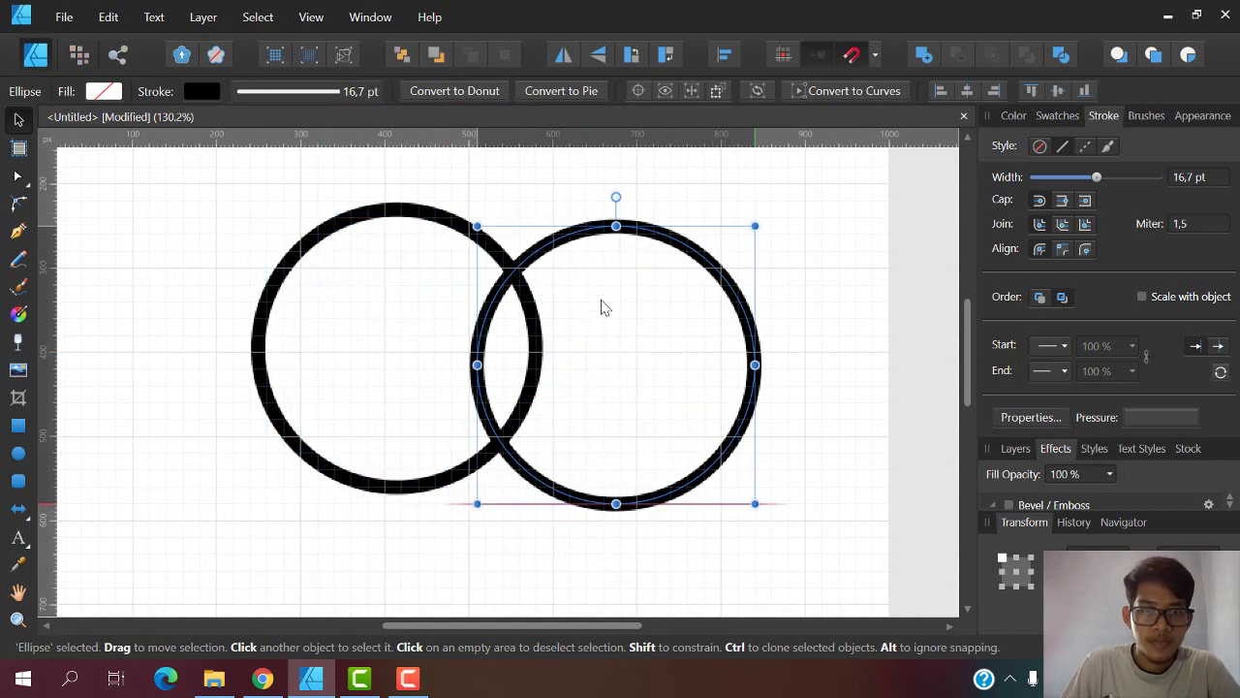
pyautogui.moveTo(600, 307)
pyautogui.mouseDown()
pyautogui.moveTo(419, 214)
pyautogui.moveTo(443, 175)
pyautogui.mouseUp()
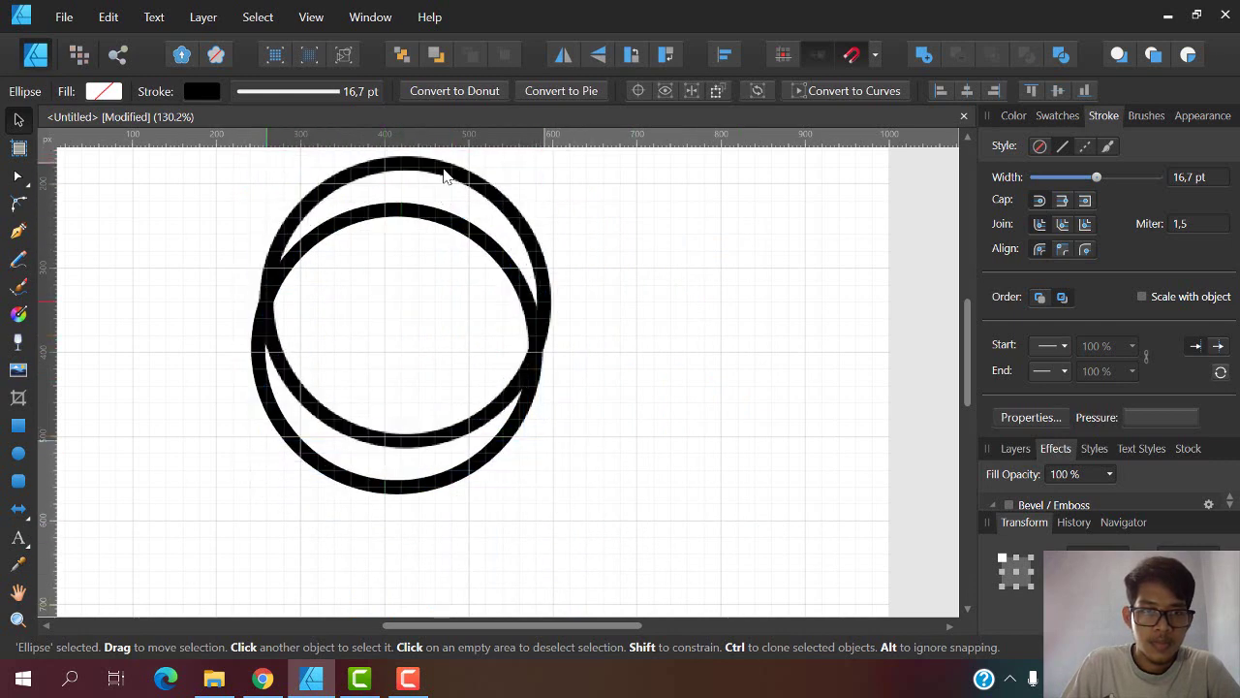
pyautogui.scroll(3, 263, 295)
pyautogui.scroll(2, 281, 315)
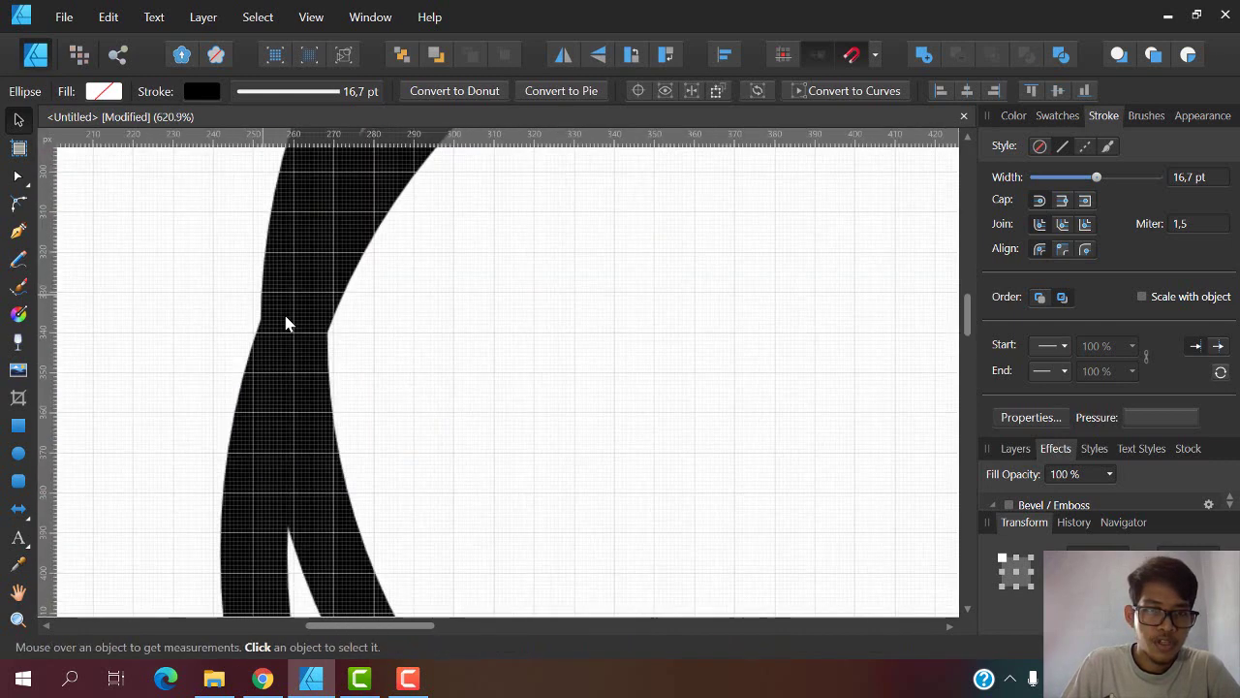
# - Delete the duplicate ring, leaving one circle, and pick the Rectangle Tool
pyautogui.click(283, 327)
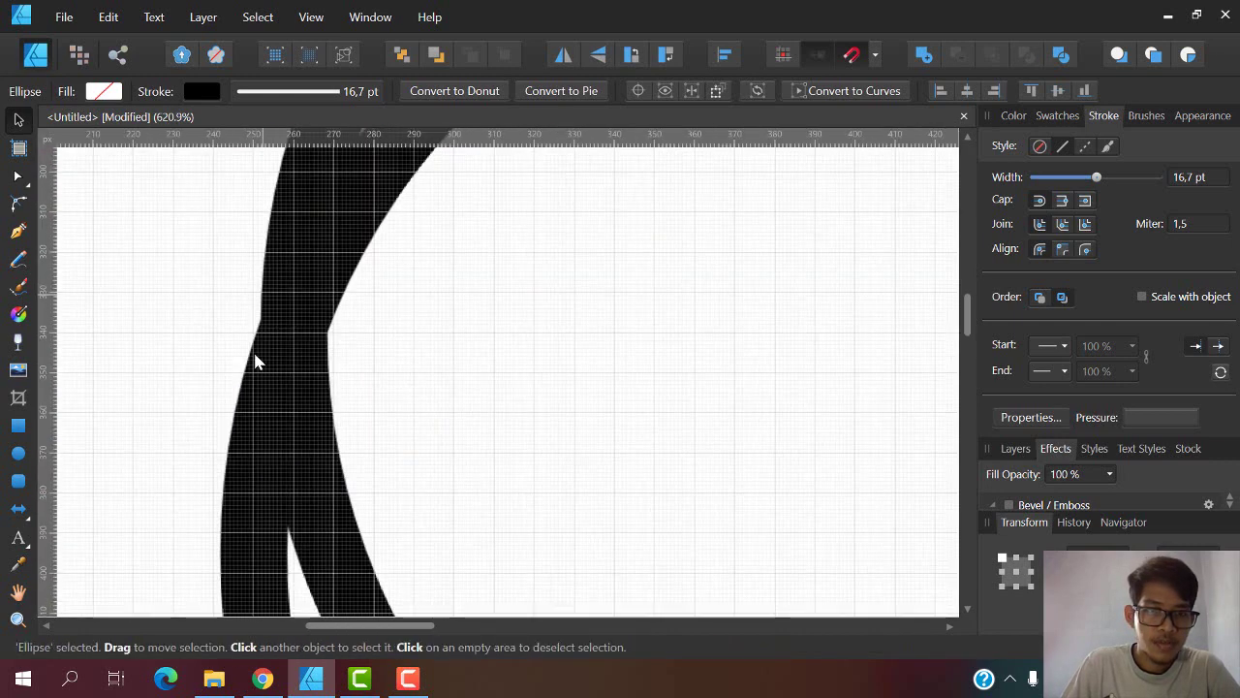
pyautogui.click(300, 331)
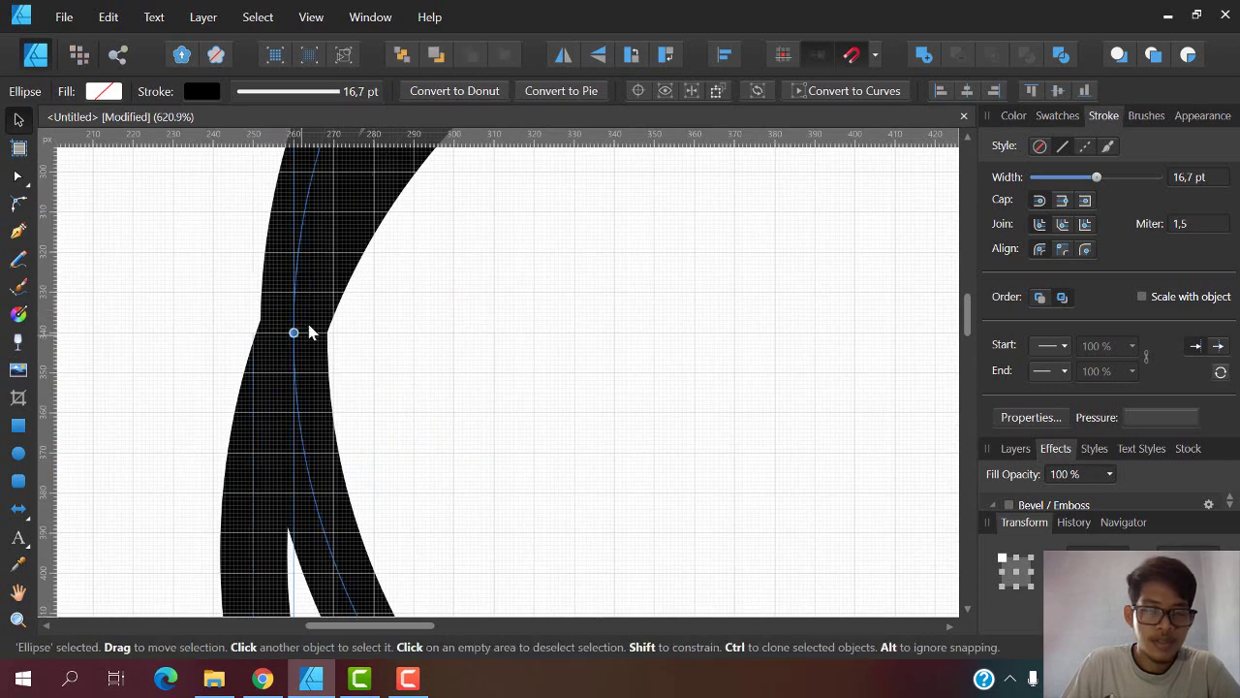
pyautogui.scroll(-7, 308, 332)
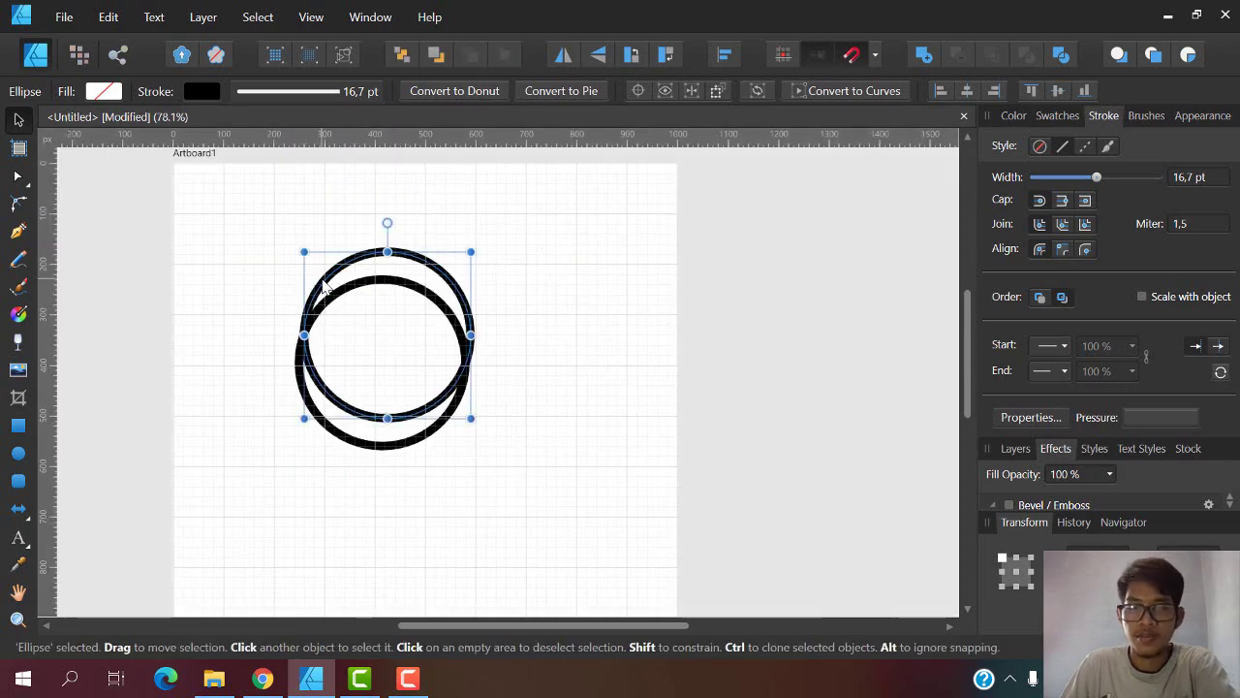
pyautogui.press('Delete')
pyautogui.click(17, 424)
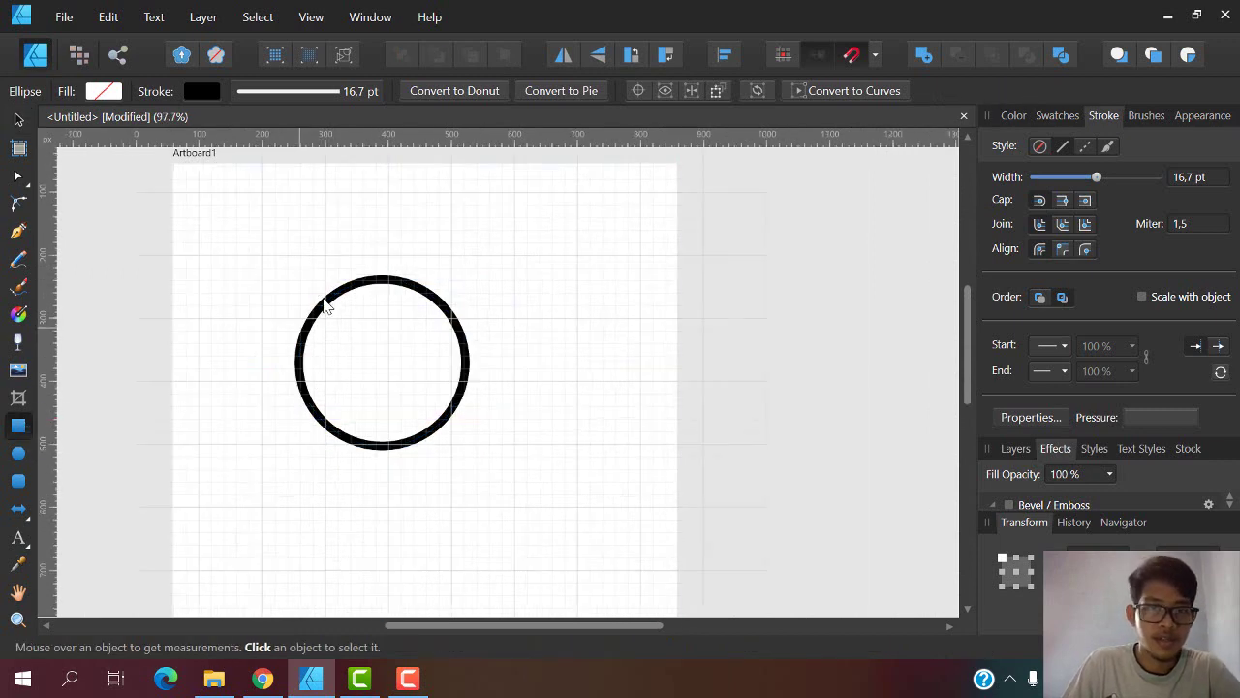
pyautogui.scroll(2, 291, 276)
# - Draw a square over the ring, then snap the circle against the square's right edge
pyautogui.moveTo(258, 229); pyautogui.dragTo(463, 427)
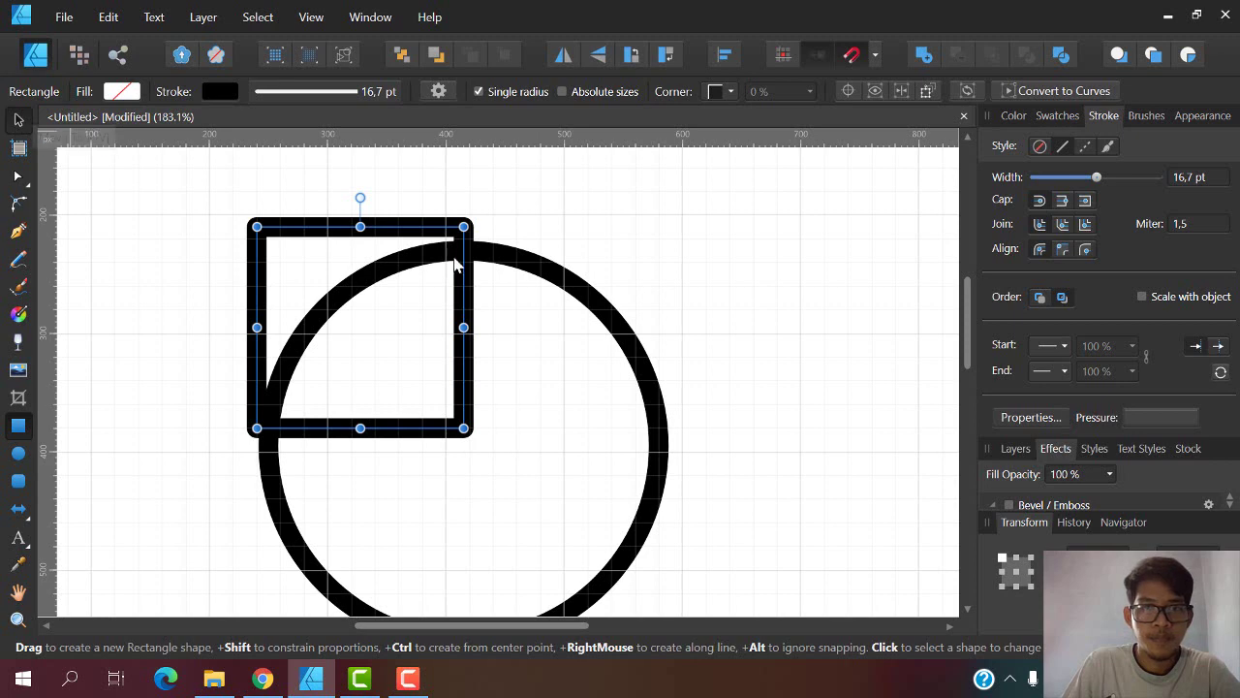
pyautogui.press('v')
pyautogui.click(504, 260)
pyautogui.moveTo(498, 257); pyautogui.dragTo(696, 184)
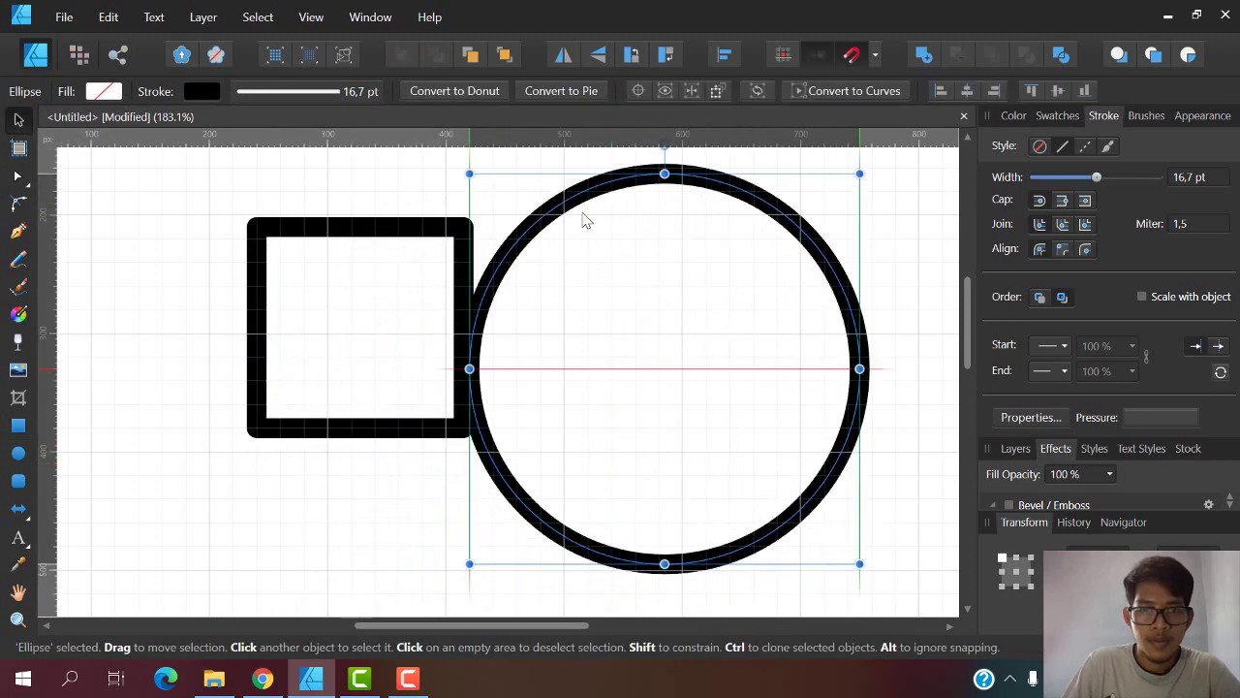
pyautogui.scroll(3, 503, 271)
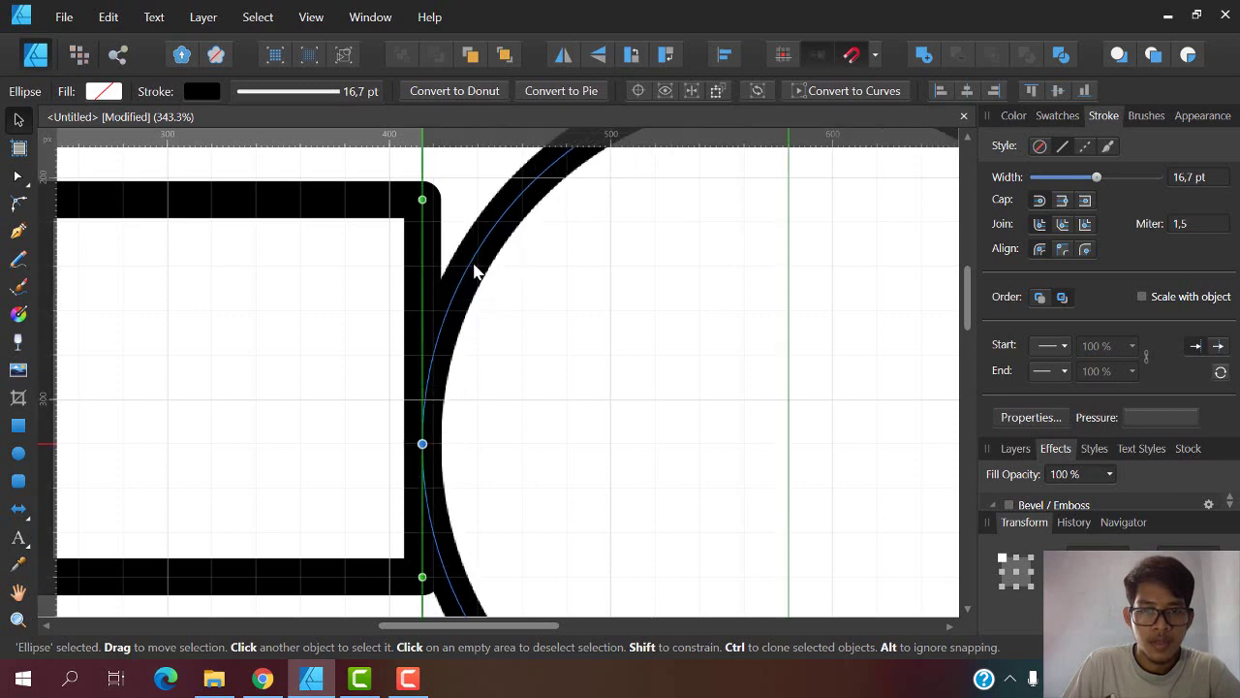
pyautogui.scroll(1, 433, 388)
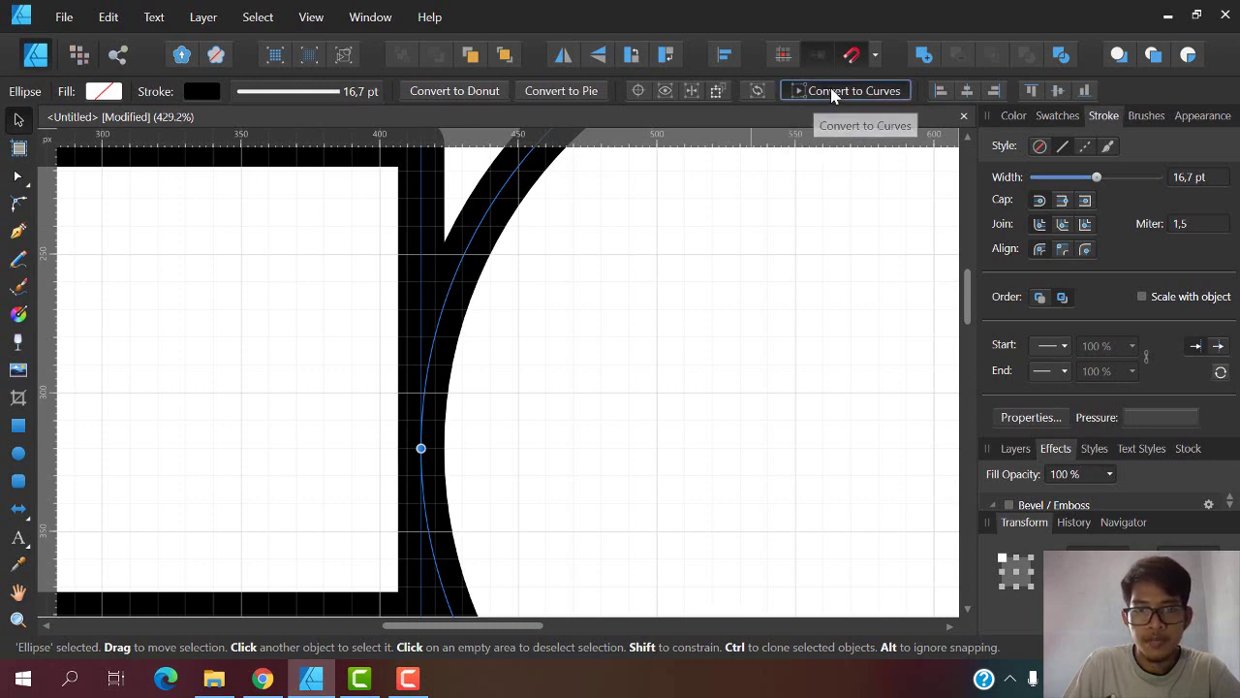
# - Convert the circle and the square to curves and select both
pyautogui.click(800, 91)
pyautogui.click(428, 204)
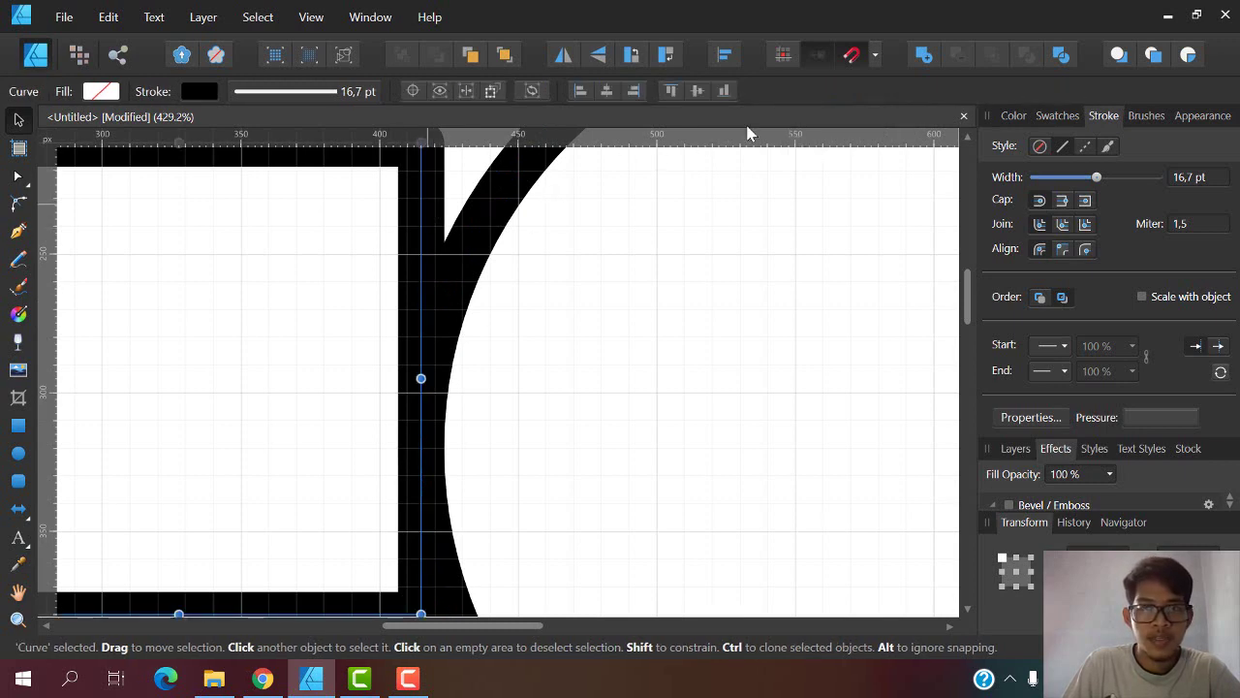
pyautogui.click(1027, 91)
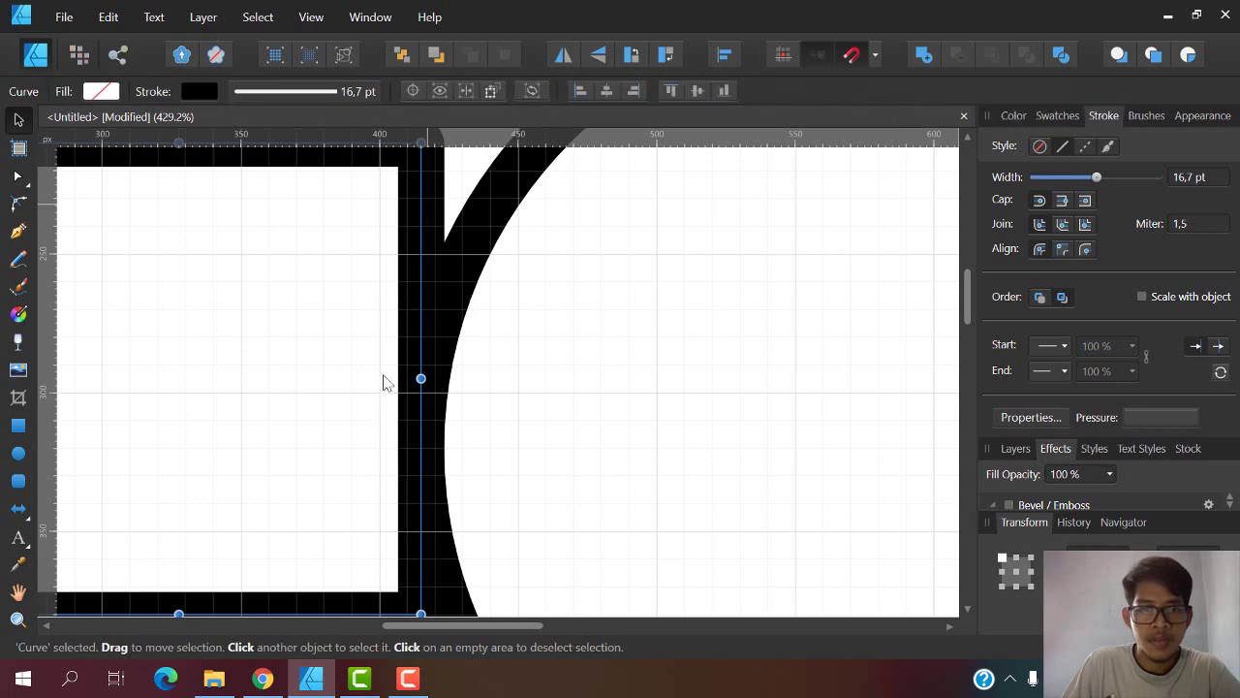
pyautogui.scroll(1, 458, 298)
pyautogui.click(476, 269)
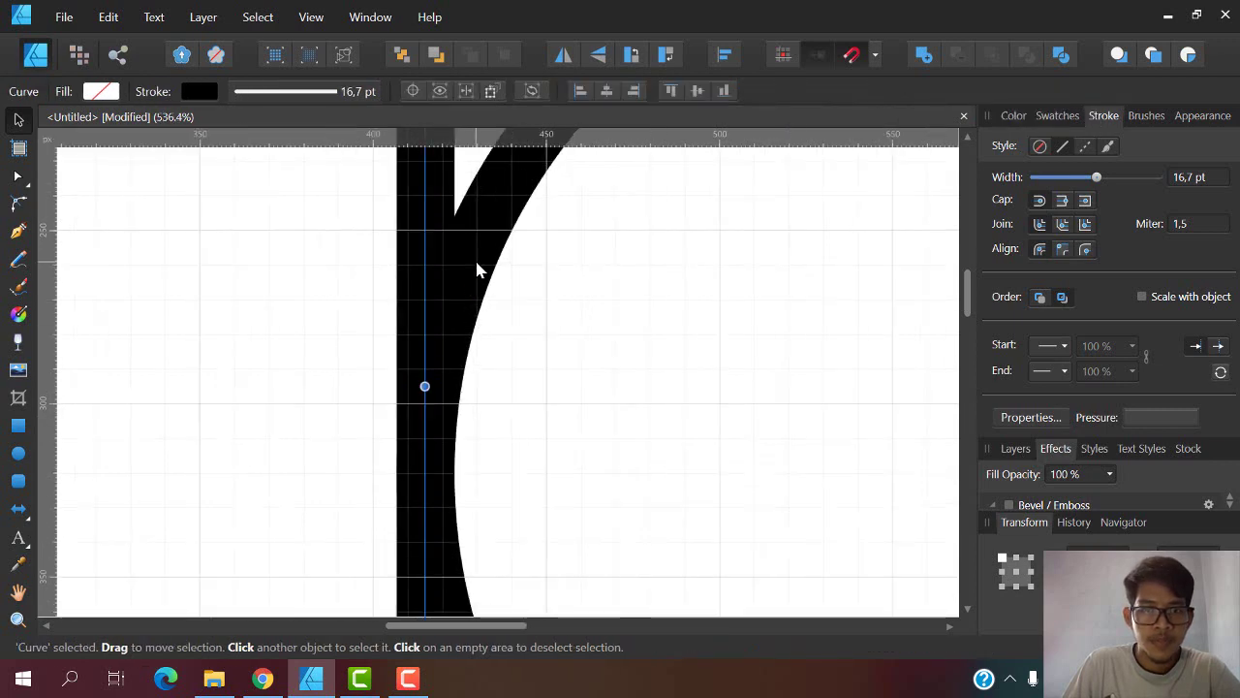
pyautogui.keyDown('shift'); pyautogui.click(431, 201); pyautogui.keyUp('shift')
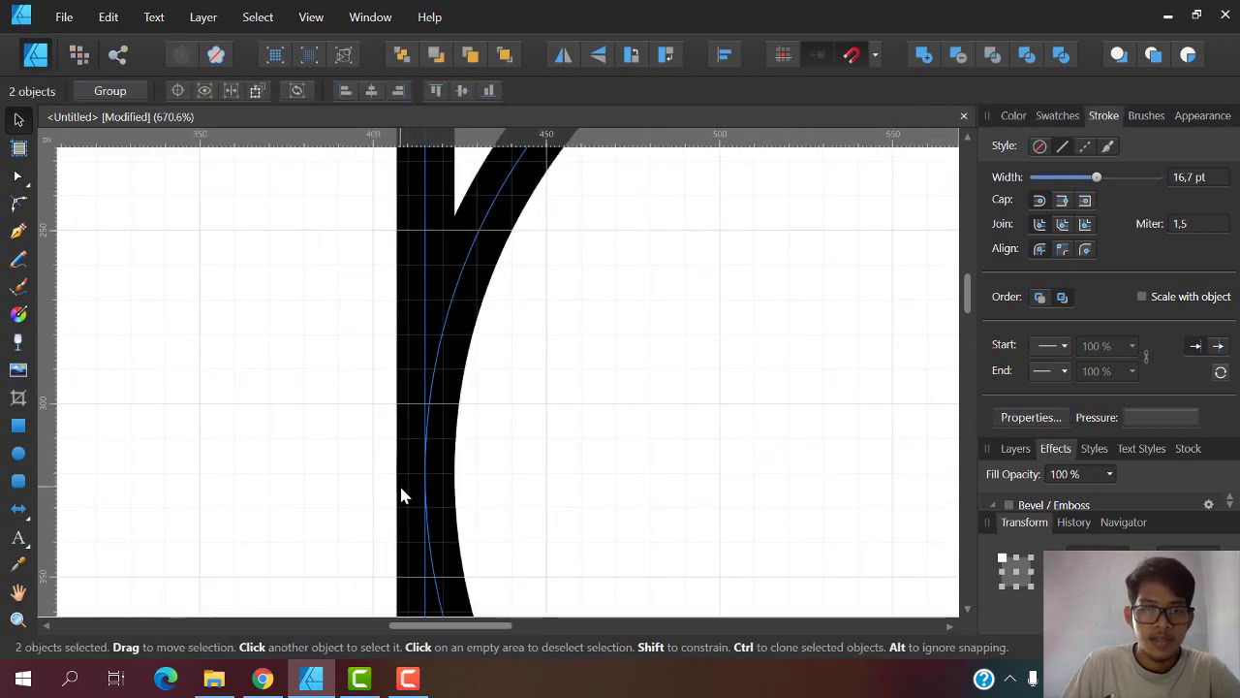
pyautogui.scroll(2, 420, 472)
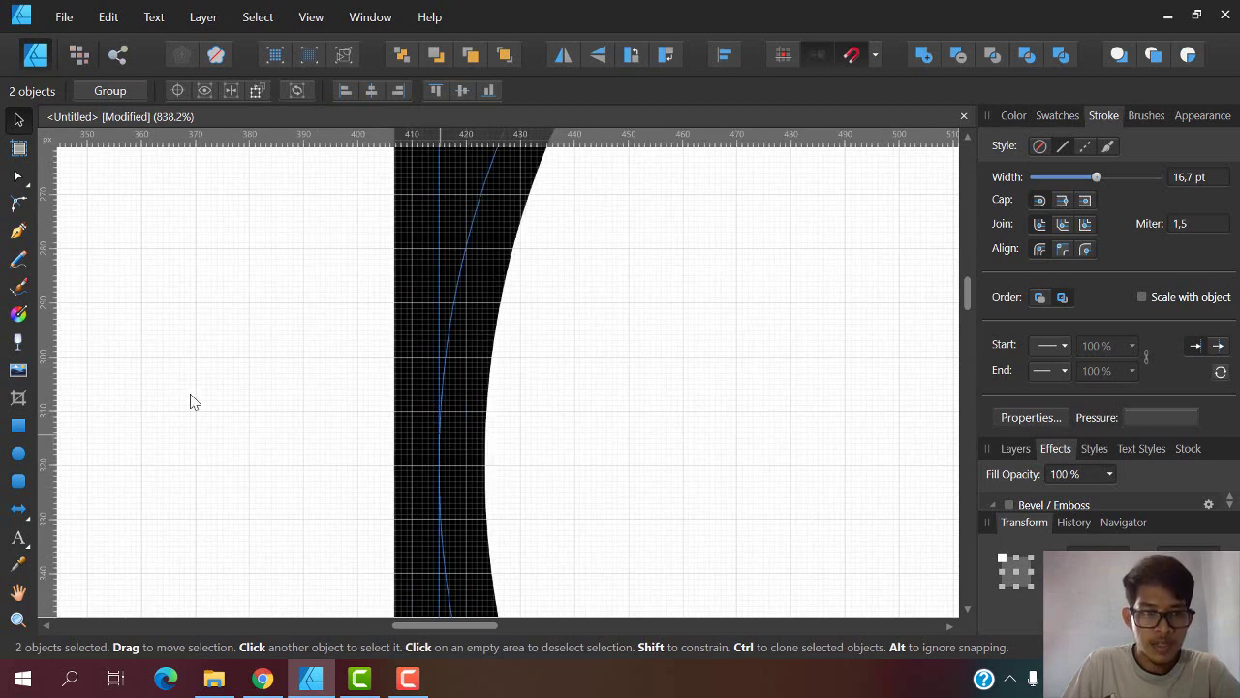
# - Inspect a circle node with the Node Tool, then shift both shapes slightly right
pyautogui.press('a')
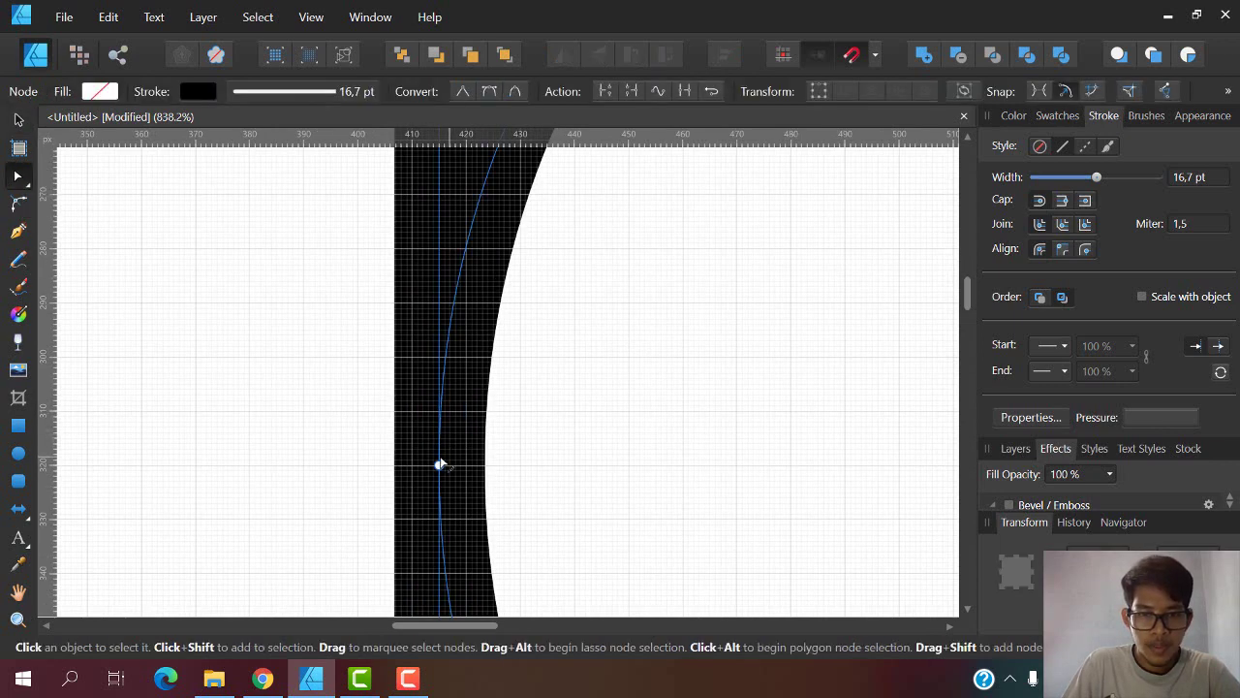
pyautogui.click(439, 466)
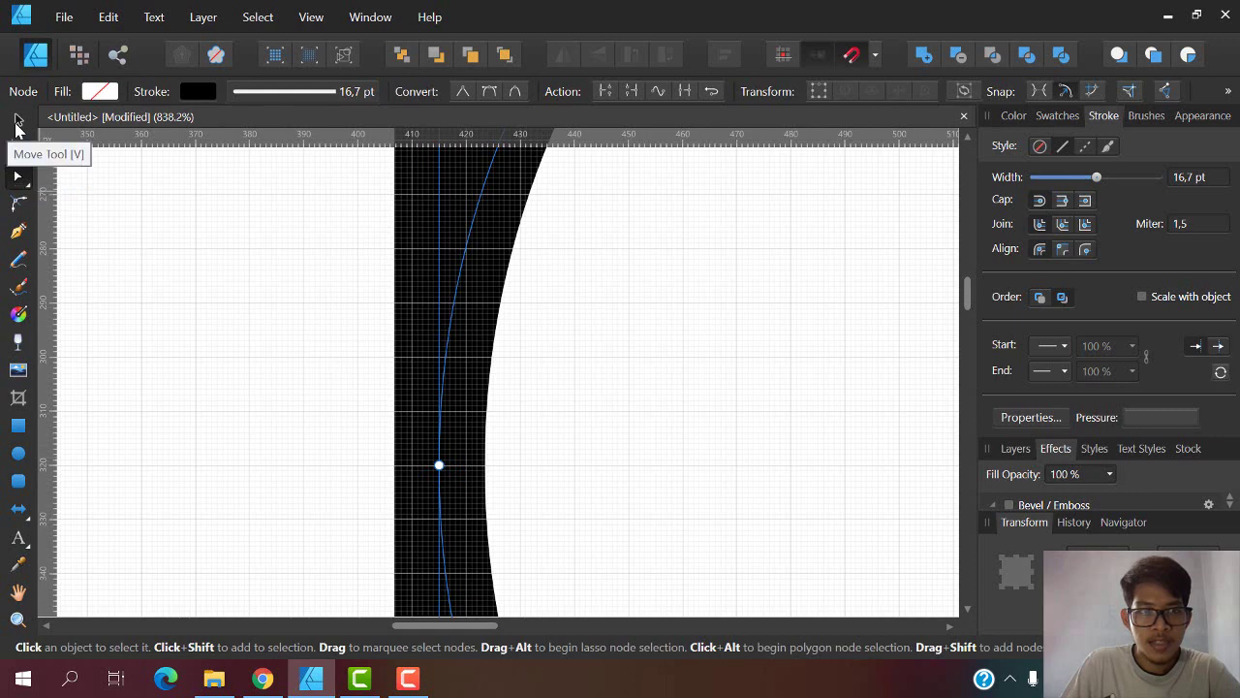
pyautogui.press('v')
pyautogui.moveTo(445, 407); pyautogui.dragTo(448, 407)
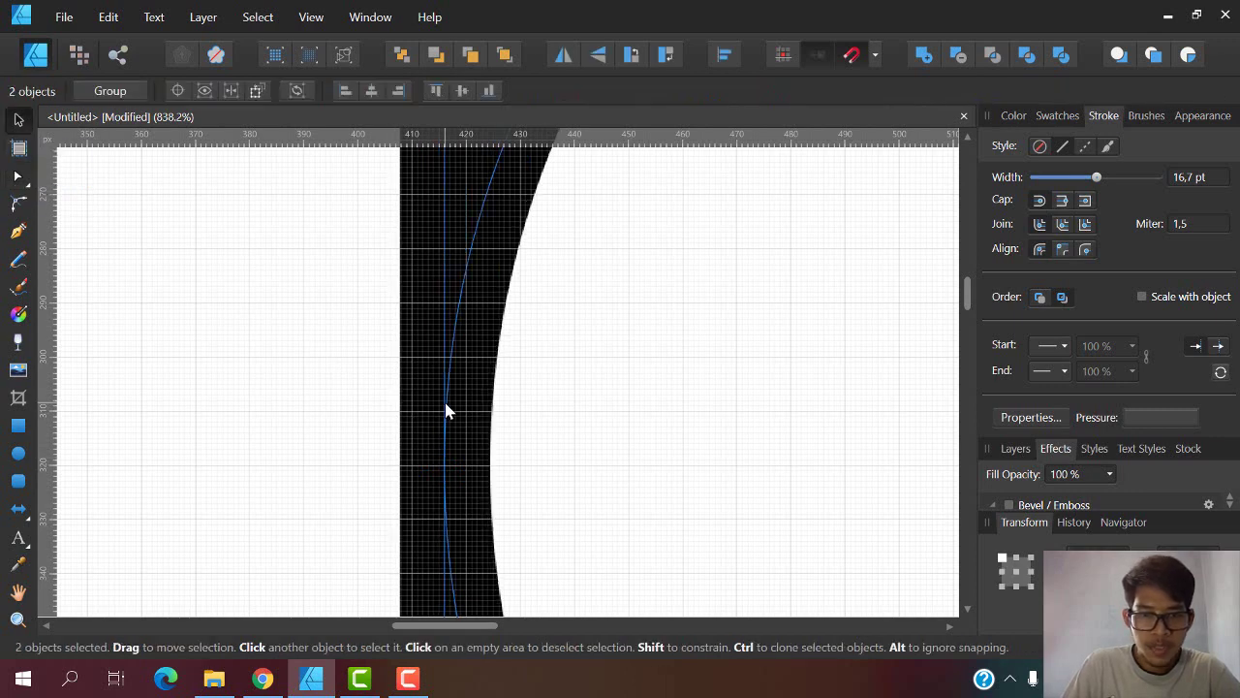
# - Nudge the square left with the arrow keys so its stroke overlaps the circle's edge
pyautogui.click(520, 334)
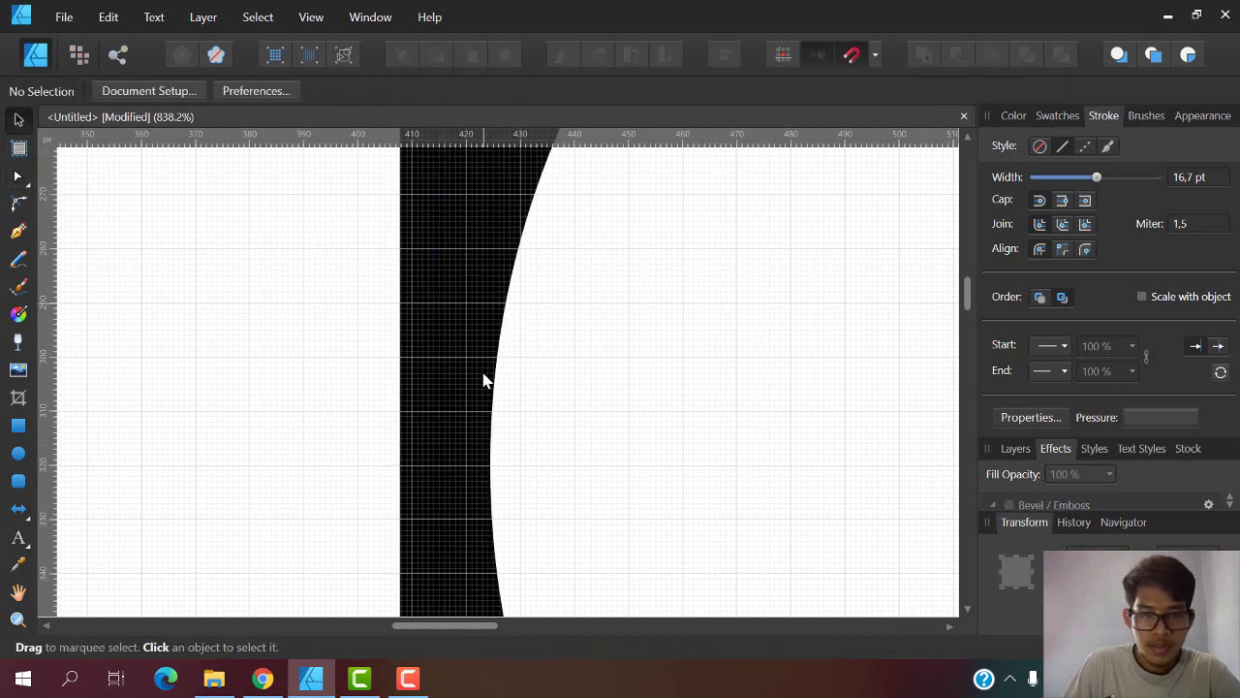
pyautogui.click(477, 341)
pyautogui.press('Left')
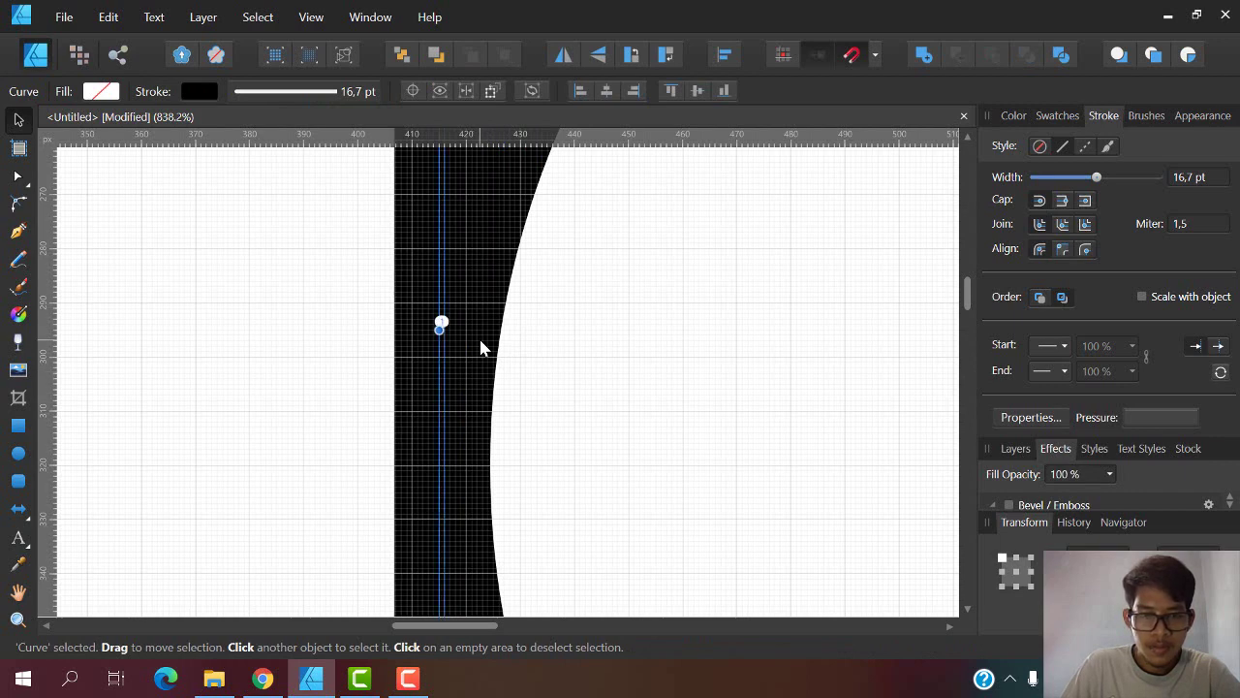
pyautogui.click(490, 262)
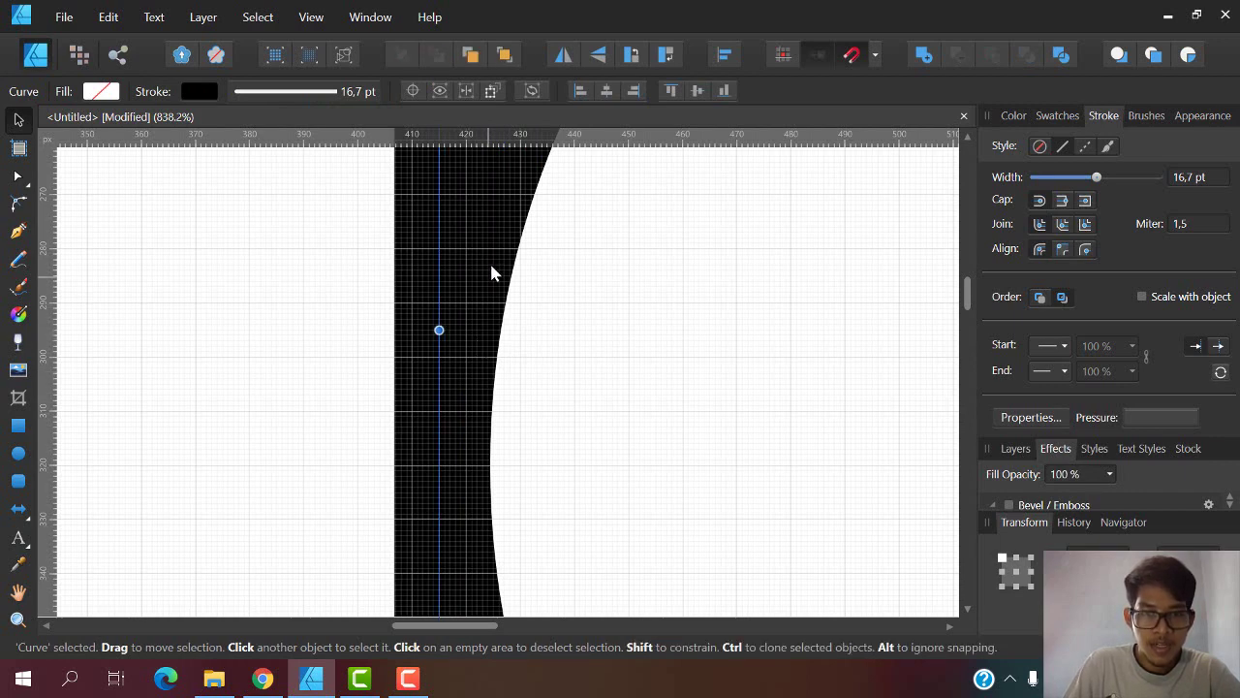
pyautogui.click(391, 310)
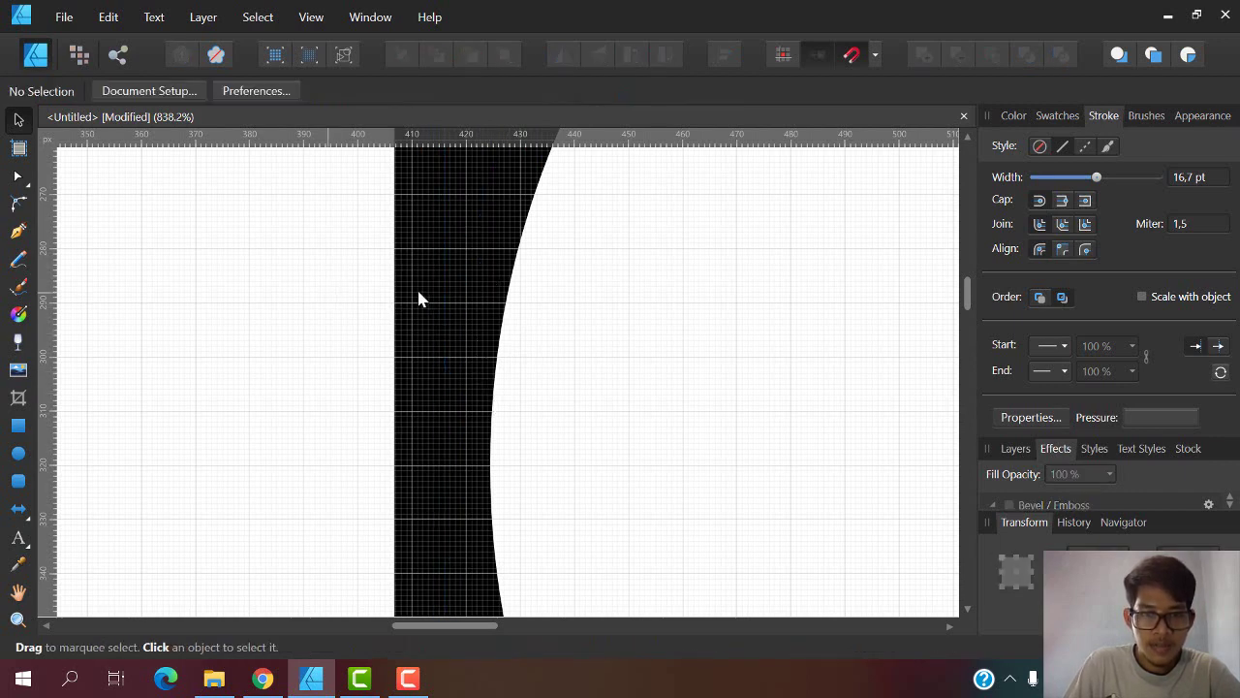
pyautogui.click(417, 297)
pyautogui.press('Left')
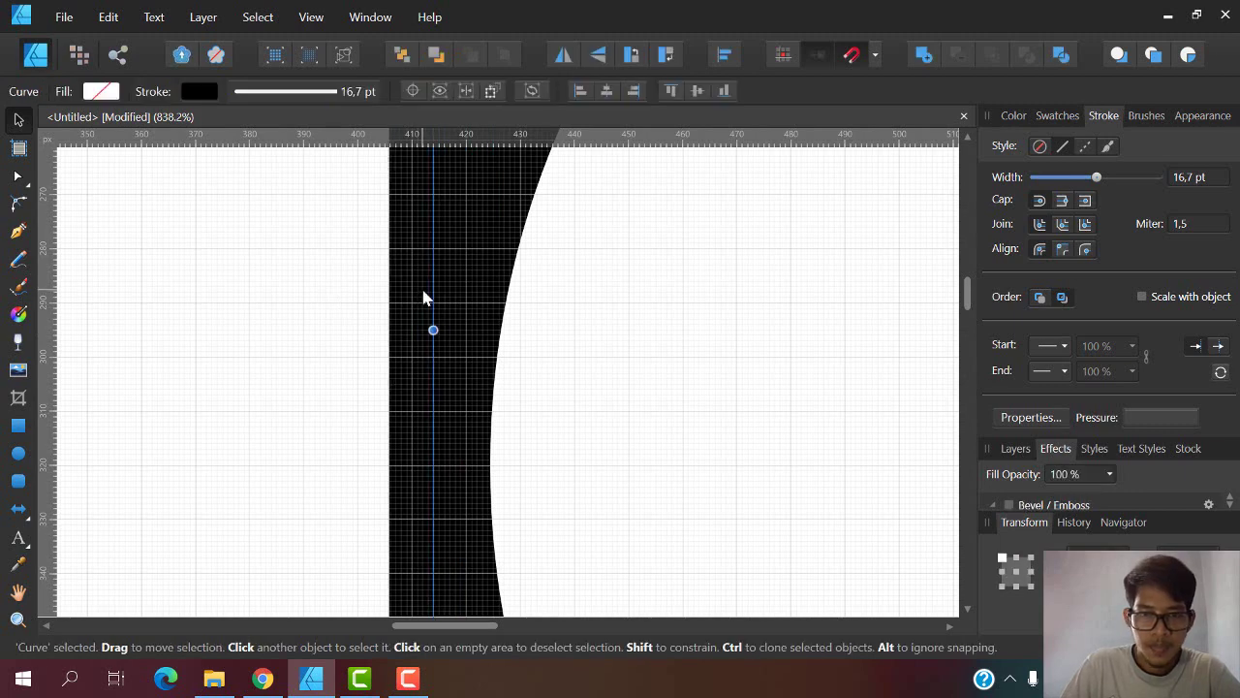
pyautogui.press('Left')
pyautogui.press('Left')
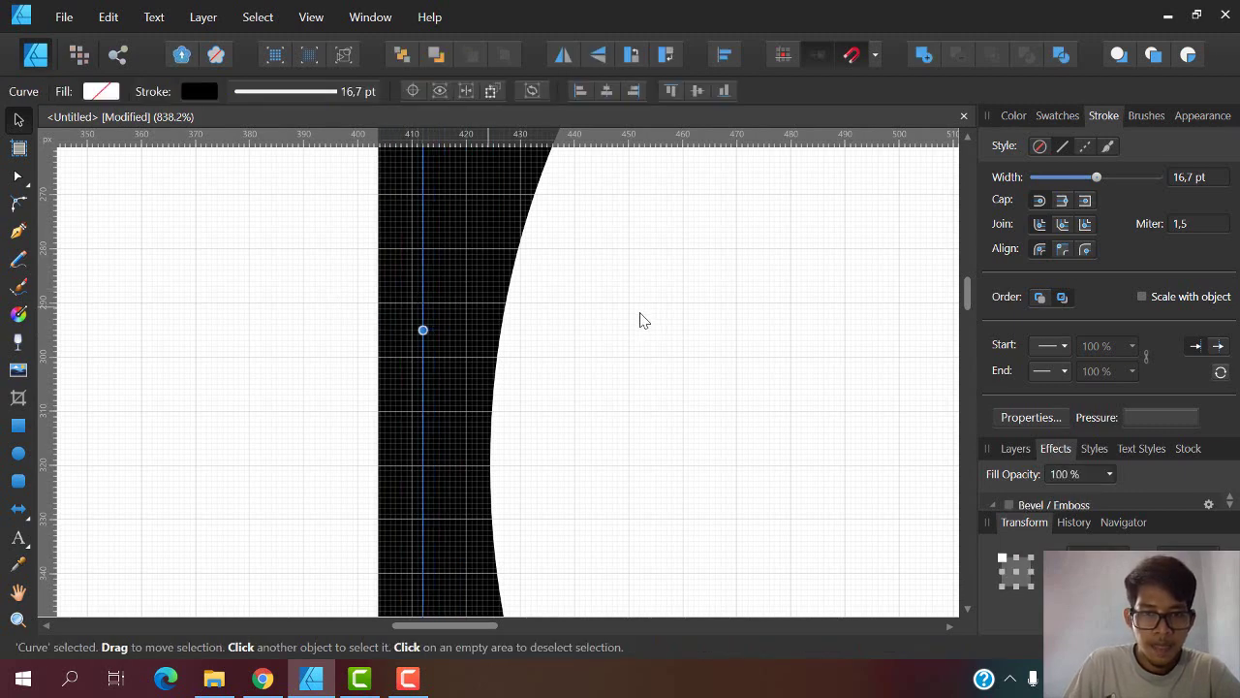
# - Select the square and circle together
pyautogui.click(505, 287)
pyautogui.click(438, 253)
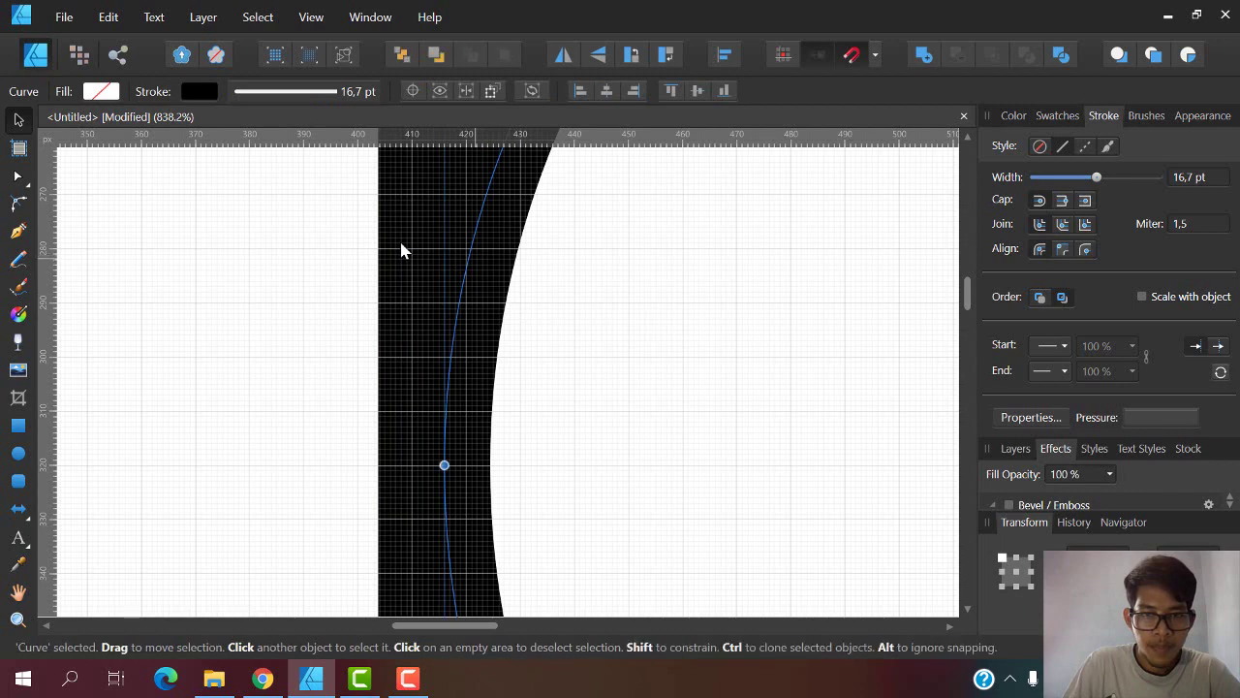
pyautogui.click(401, 247)
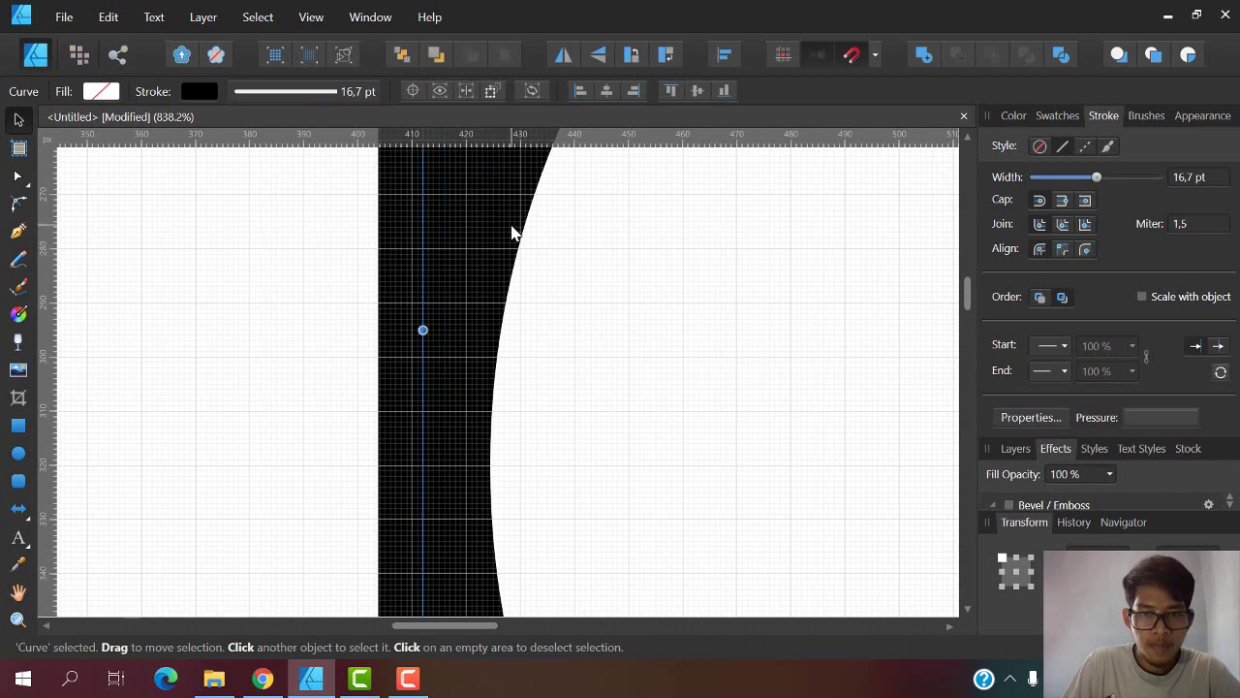
pyautogui.keyDown('shift'); pyautogui.click(494, 337); pyautogui.keyUp('shift')
# - Zoom out to view both shapes and click empty canvas to deselect them
pyautogui.scroll(1, 426, 472)
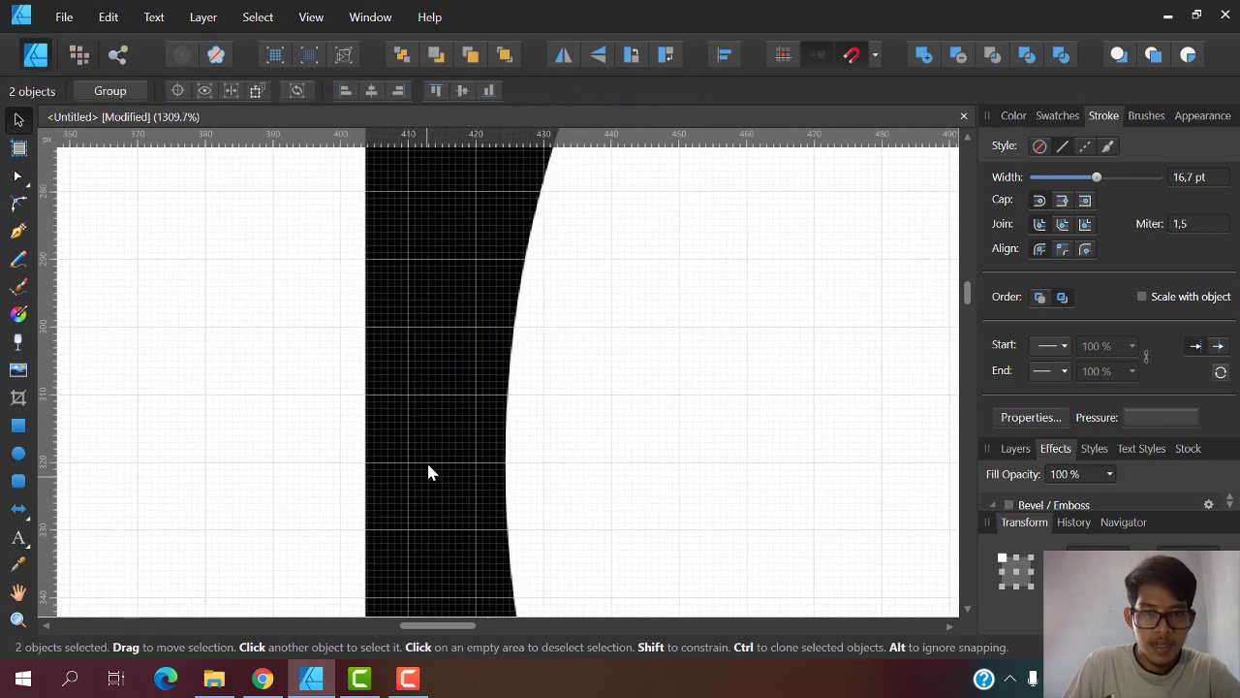
pyautogui.scroll(1, 441, 435)
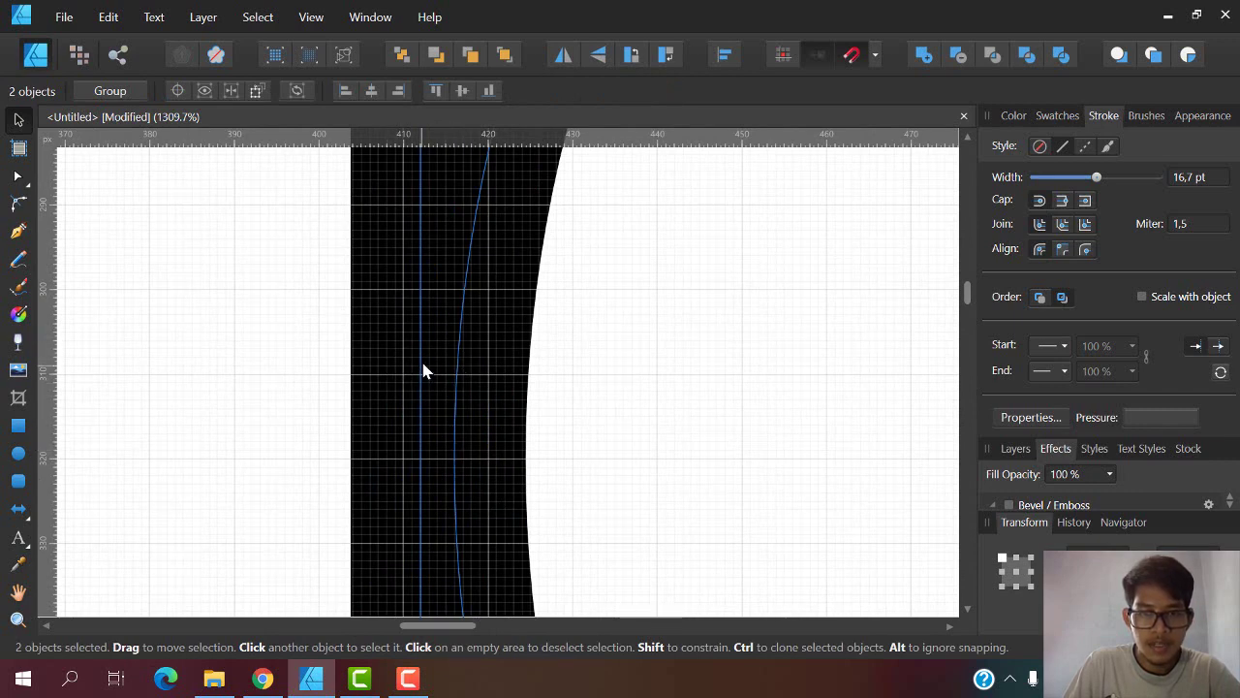
pyautogui.scroll(-2, 423, 371)
pyautogui.scroll(-2, 419, 352)
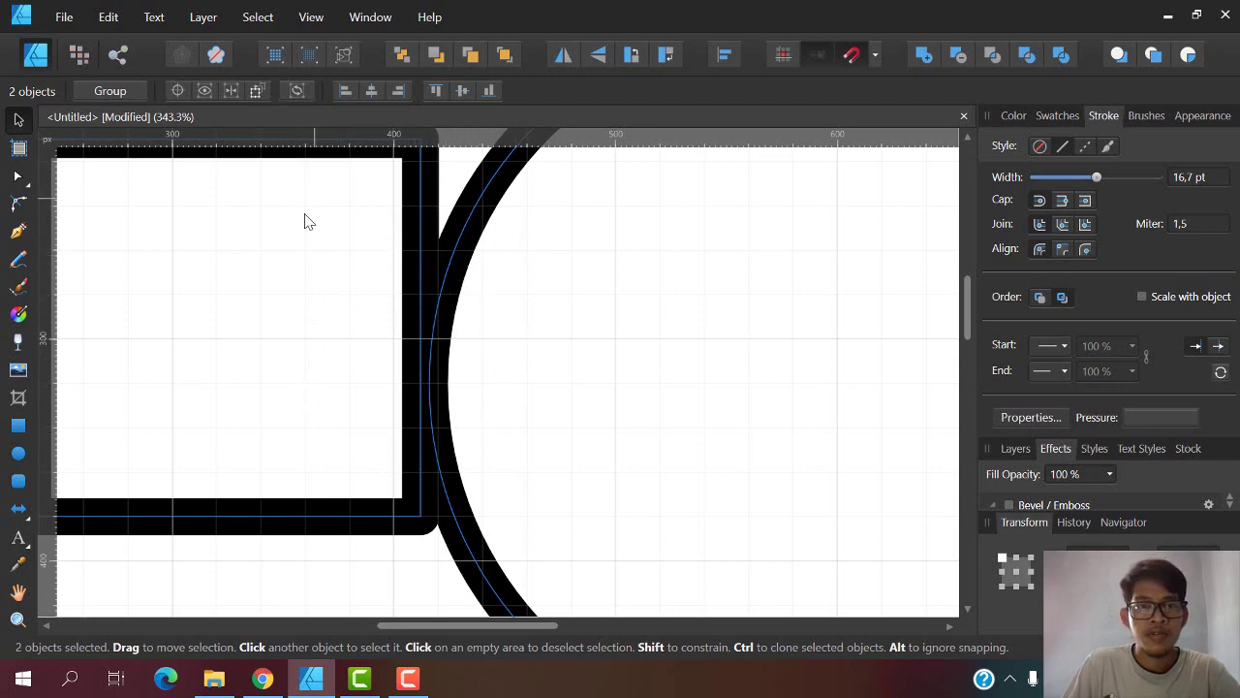
pyautogui.scroll(-3, 505, 286)
pyautogui.scroll(-1, 465, 295)
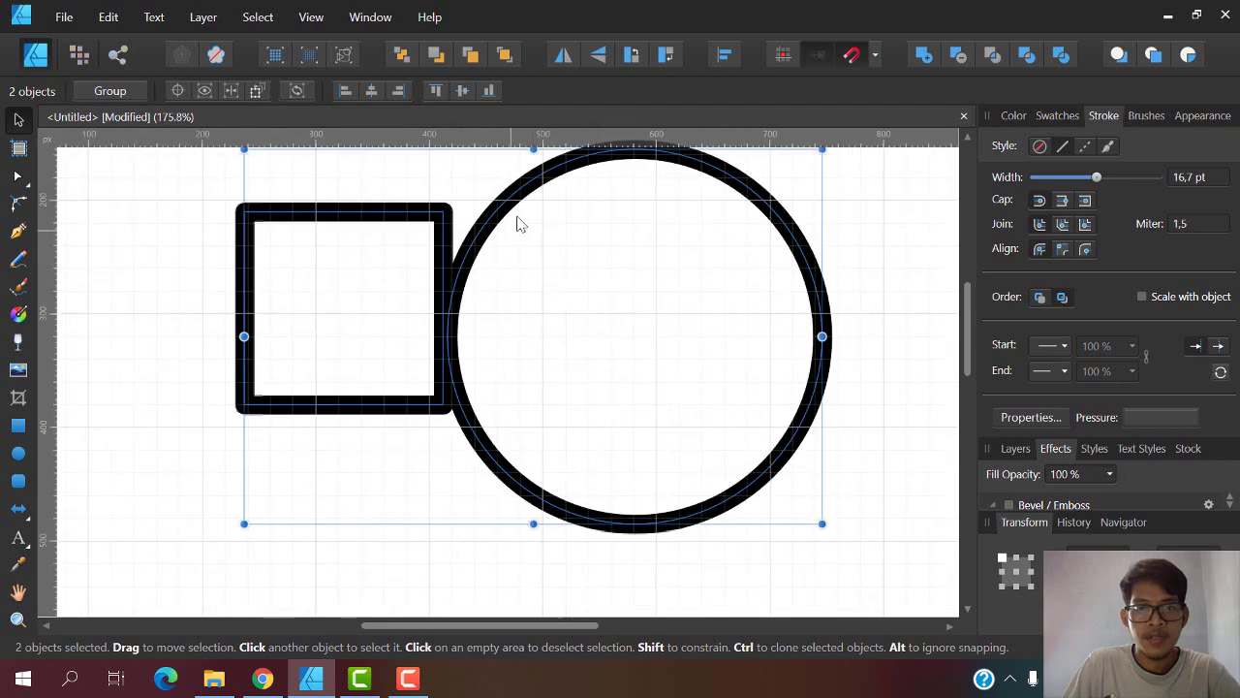
pyautogui.scroll(1, 517, 222)
pyautogui.click(604, 202)
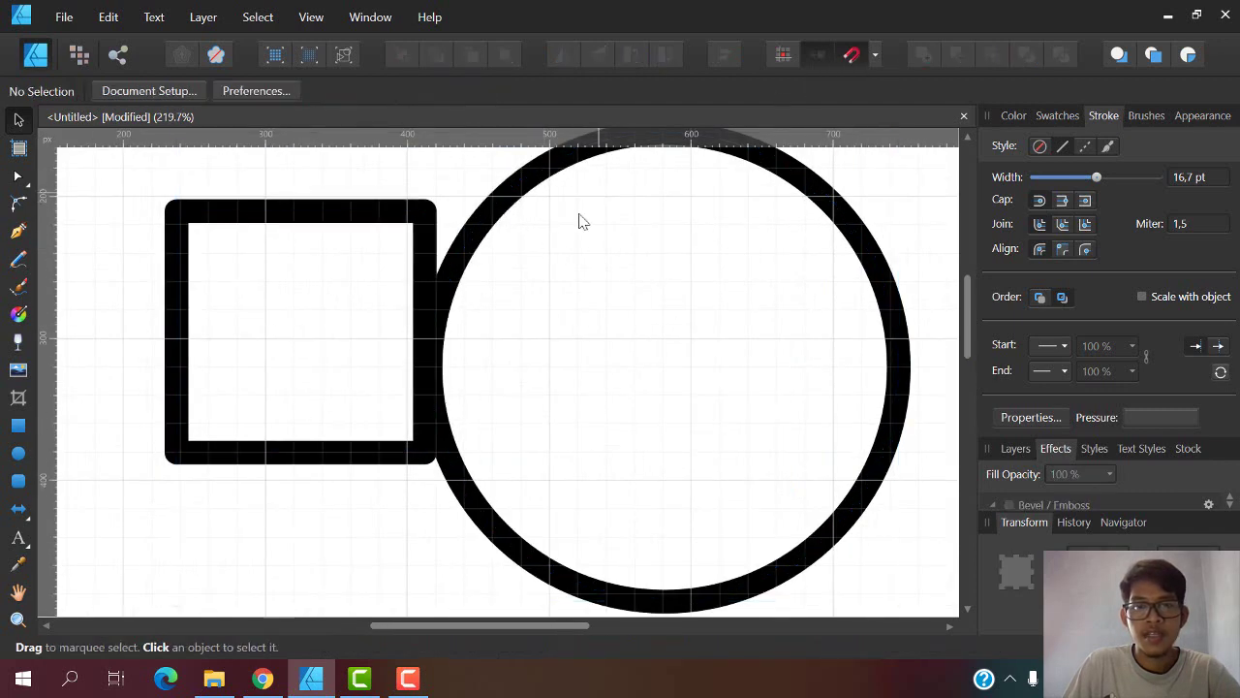
# - Push the square right against the circle's edge and lower it slightly
pyautogui.click(419, 229)
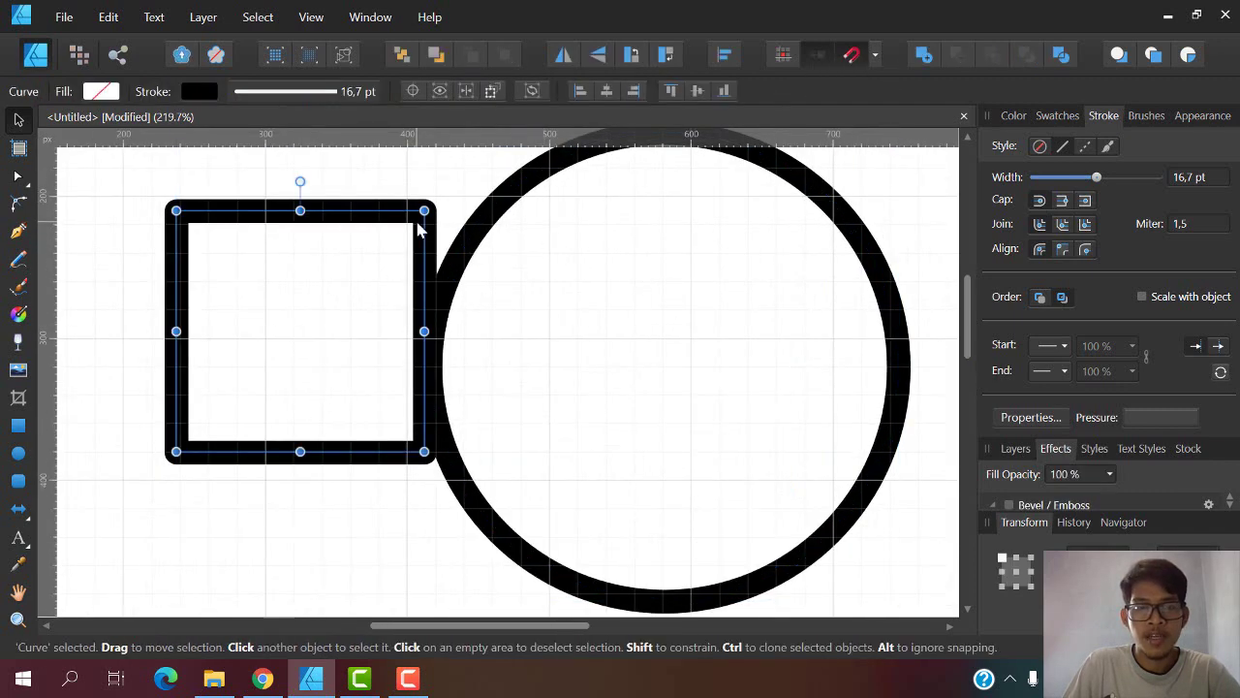
pyautogui.click(492, 215)
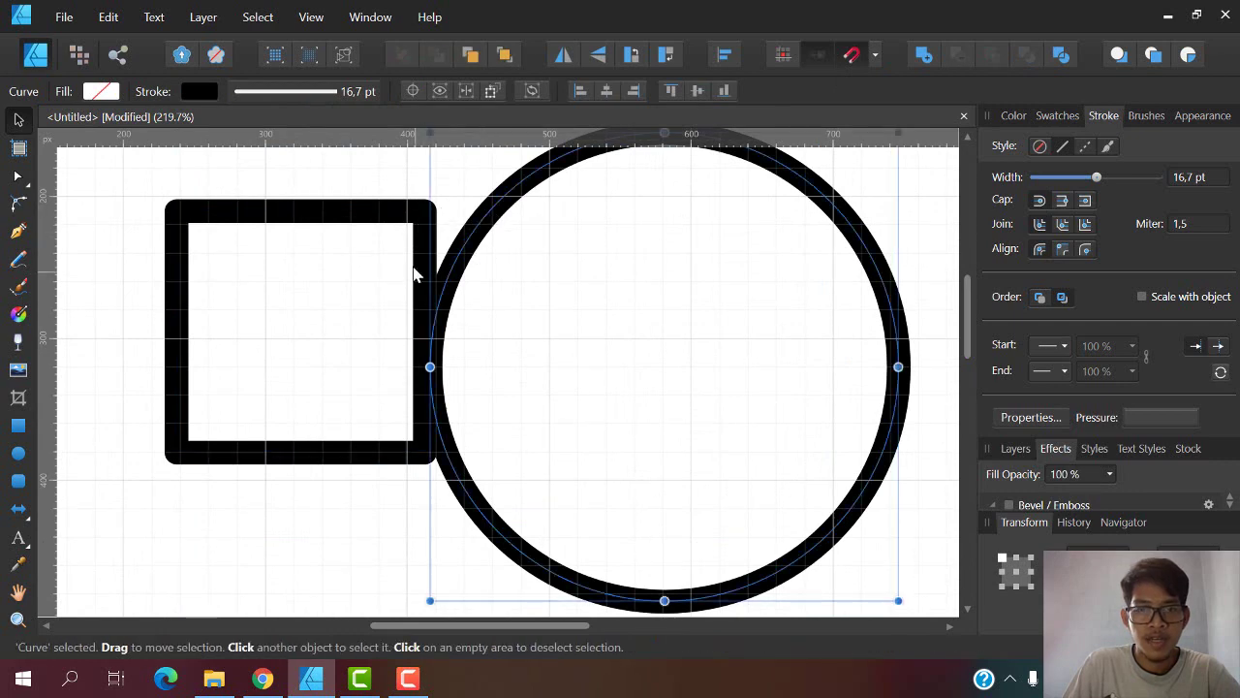
pyautogui.moveTo(422, 261); pyautogui.dragTo(435, 262)
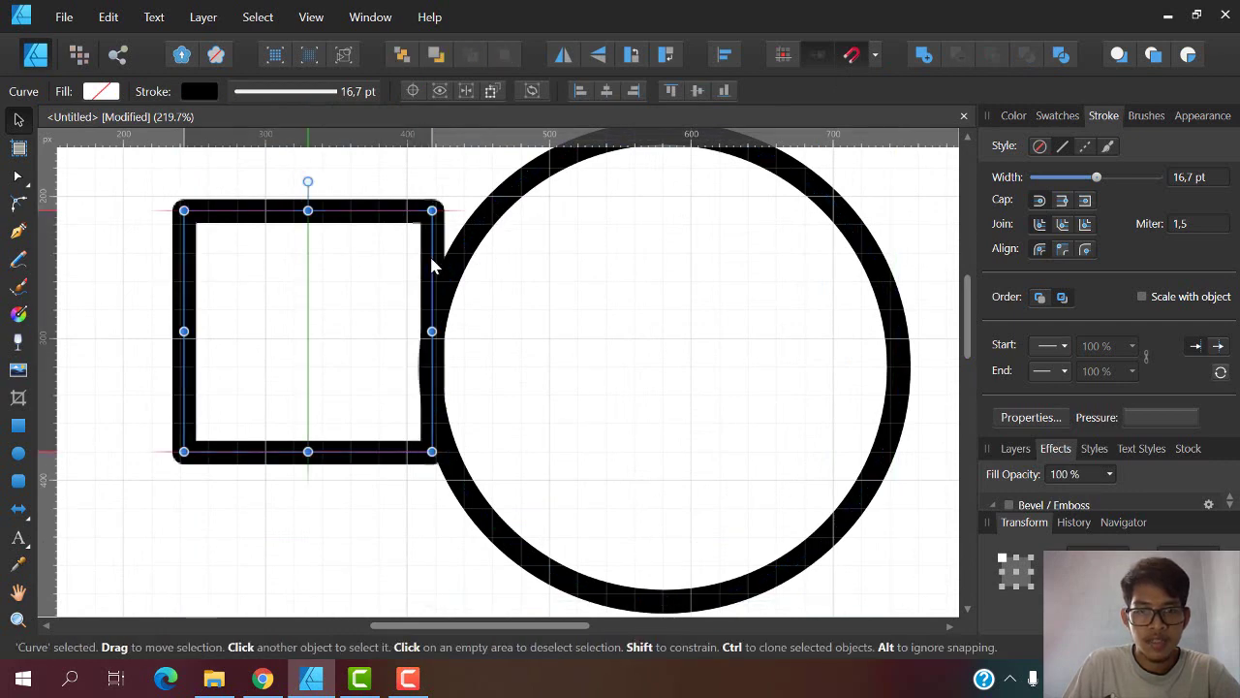
pyautogui.moveTo(487, 359); pyautogui.dragTo(431, 334)
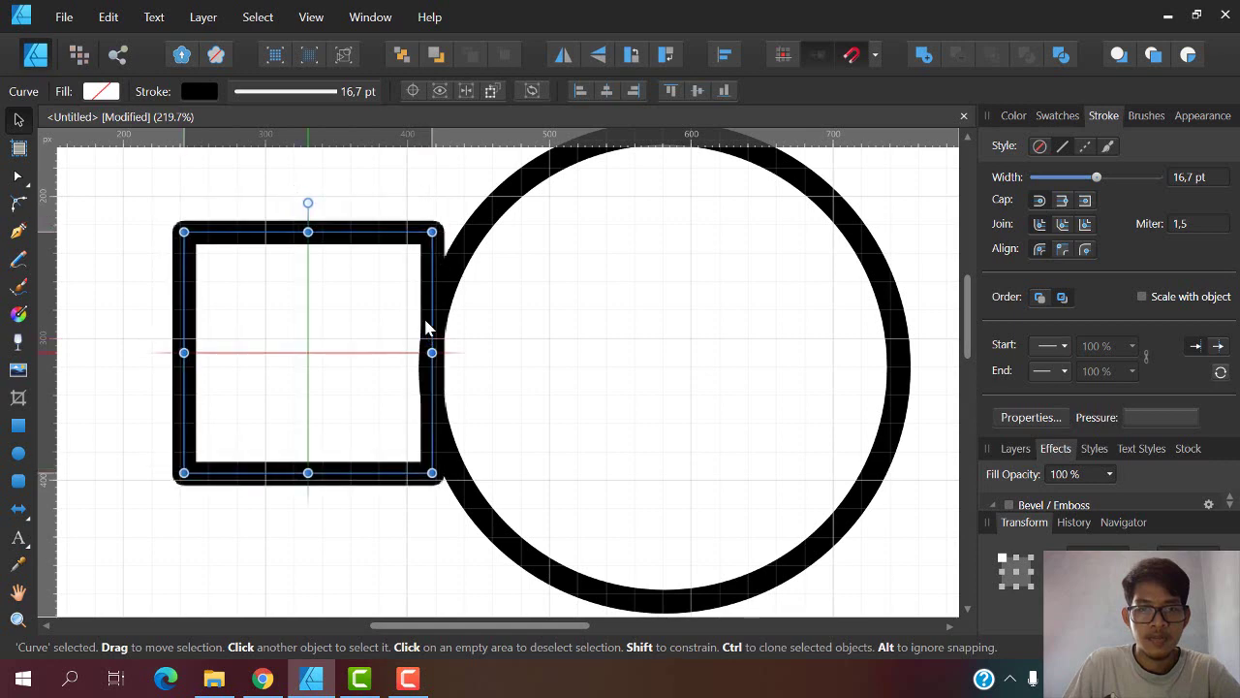
# - Select the circle and bring up the toolbar's Snapping options
pyautogui.click(457, 276)
pyautogui.click(421, 249)
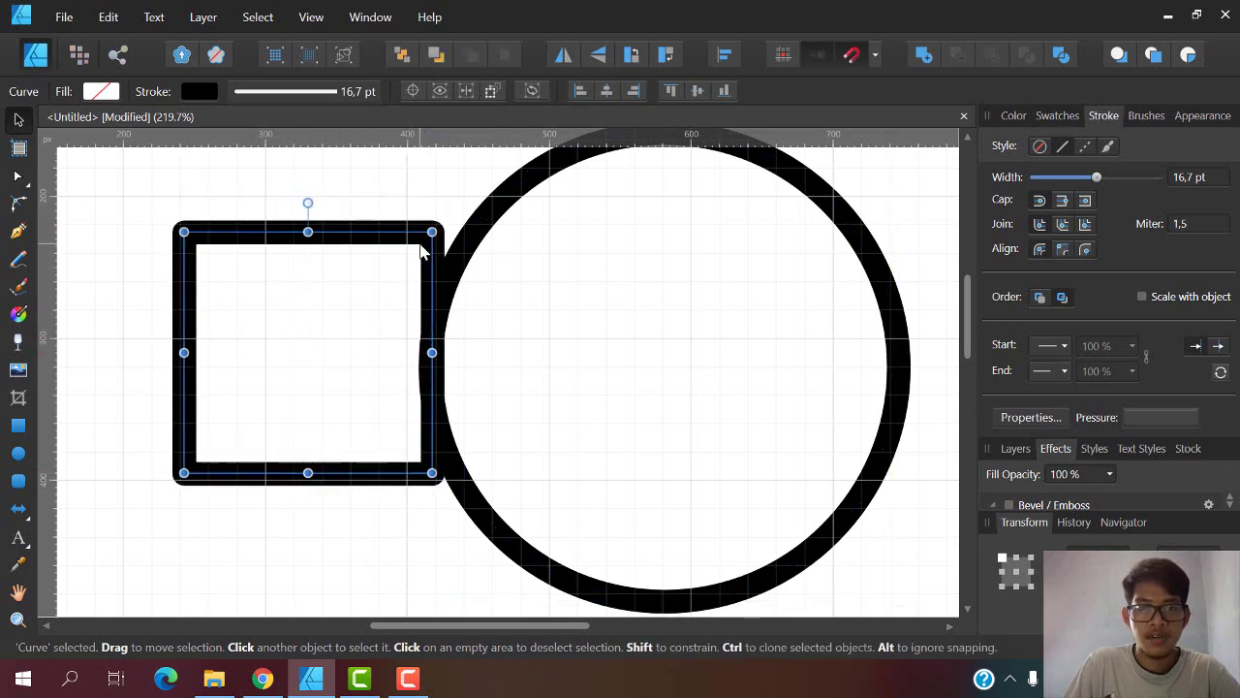
pyautogui.click(597, 153)
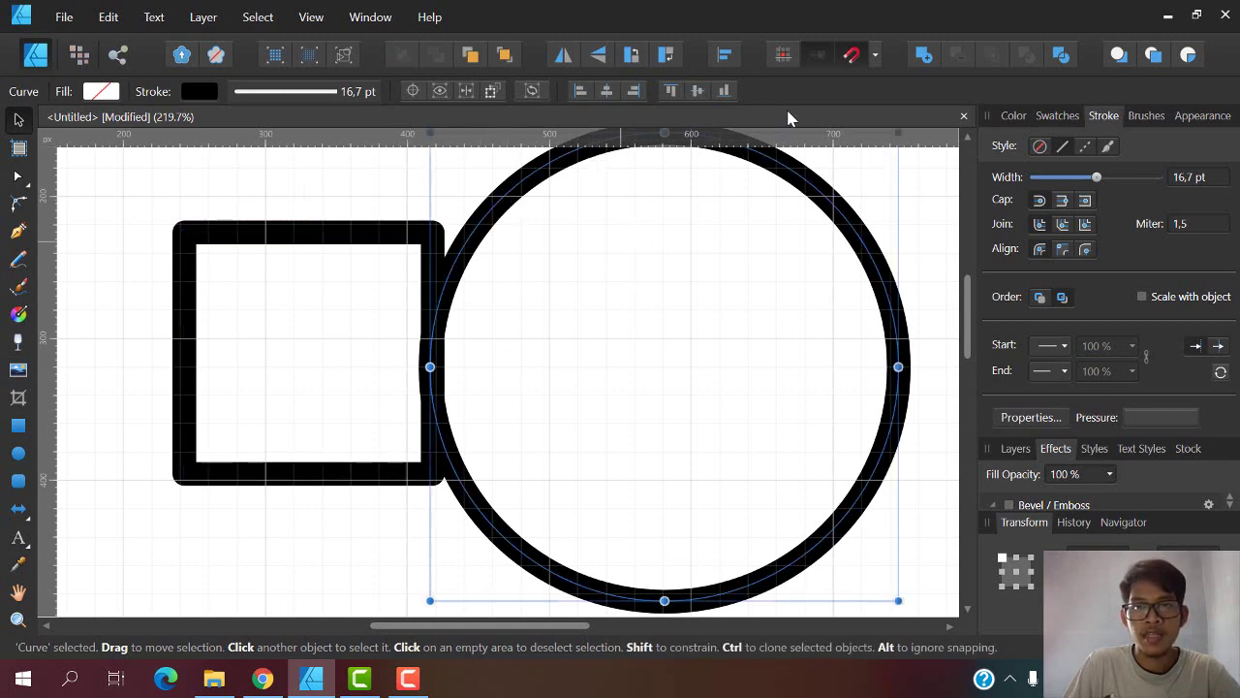
pyautogui.click(878, 56)
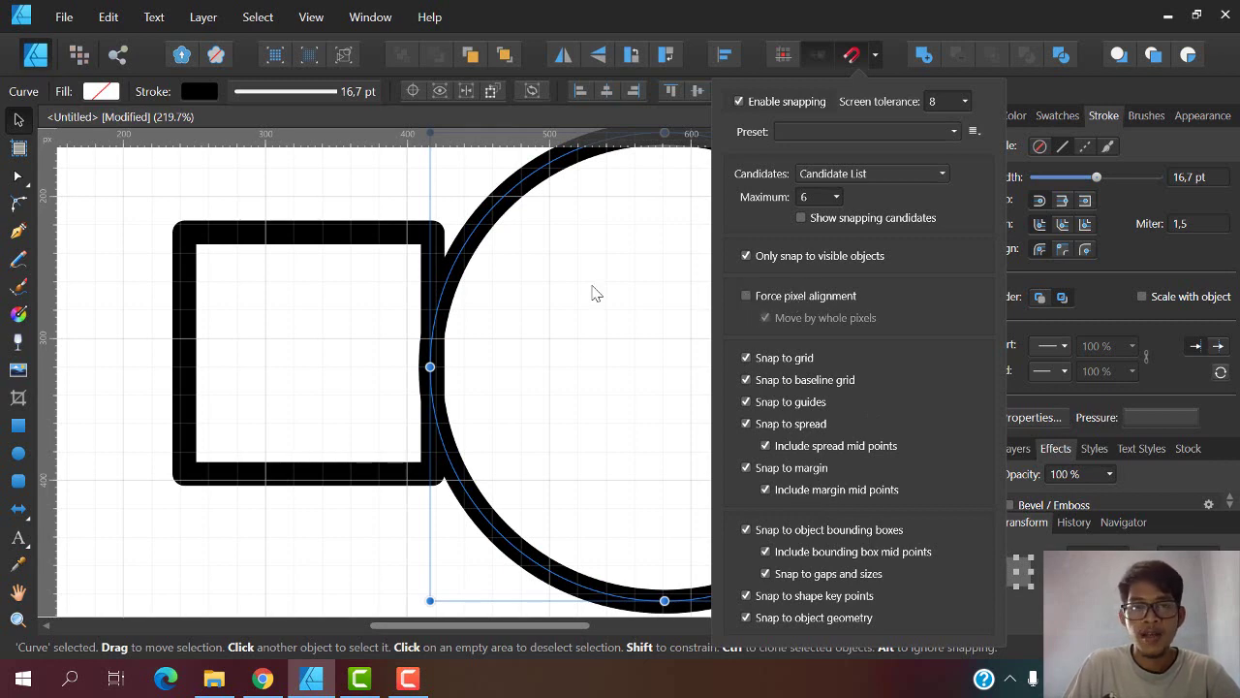
# - Alternately select the square and the circle to check their alignment
pyautogui.click(405, 234)
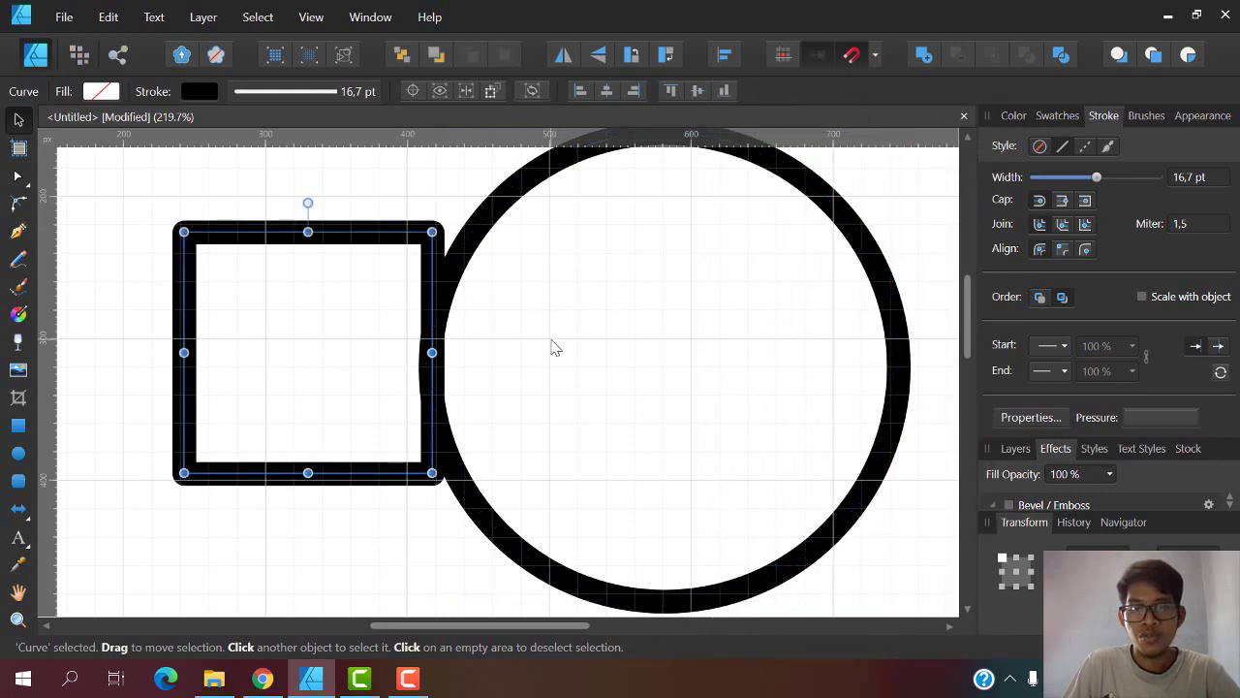
pyautogui.click(536, 340)
pyautogui.click(451, 259)
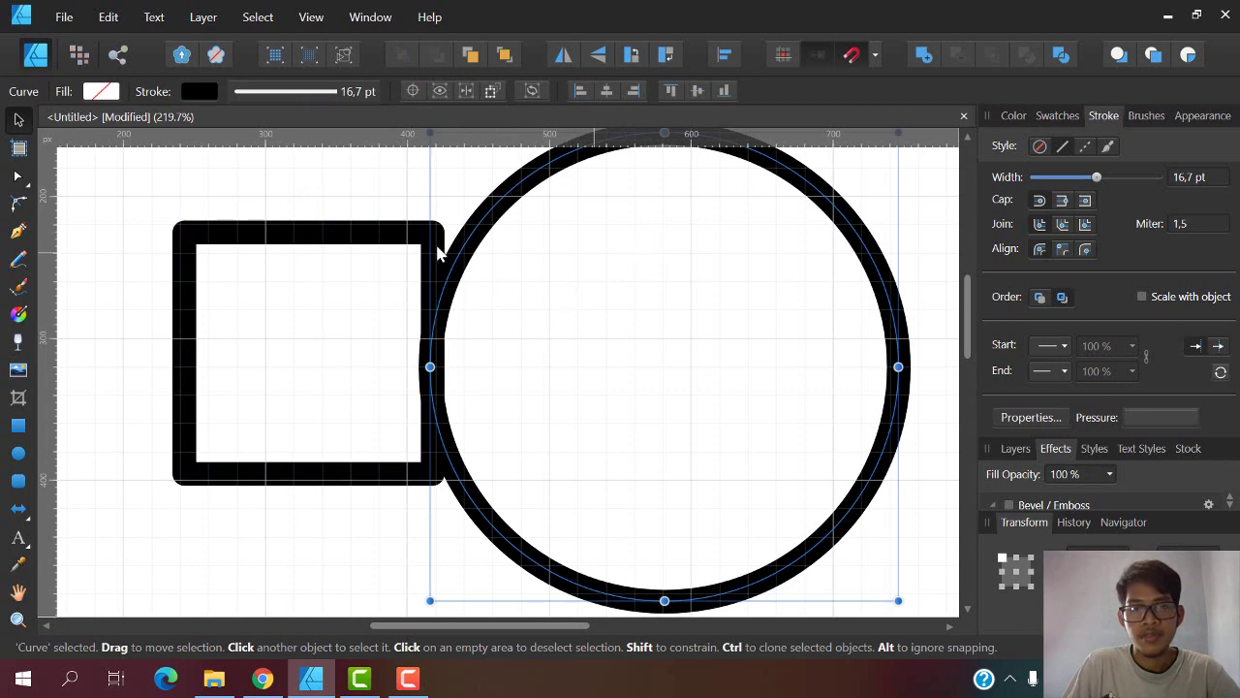
pyautogui.click(417, 236)
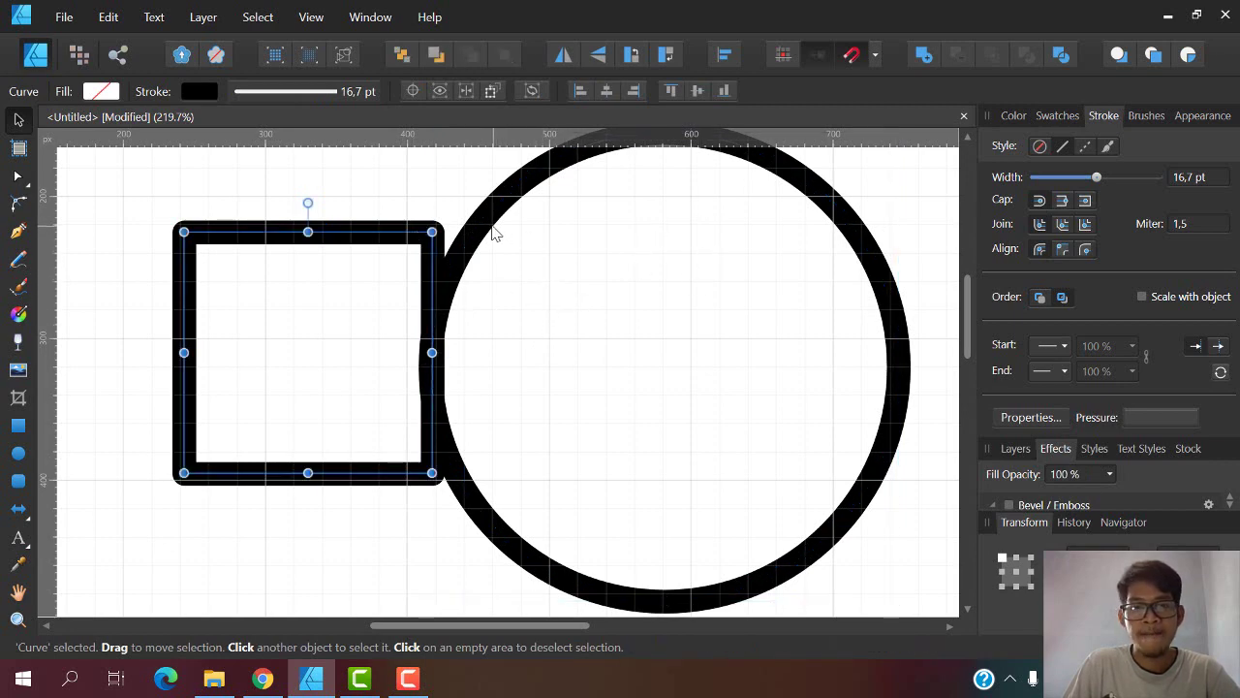
pyautogui.click(493, 234)
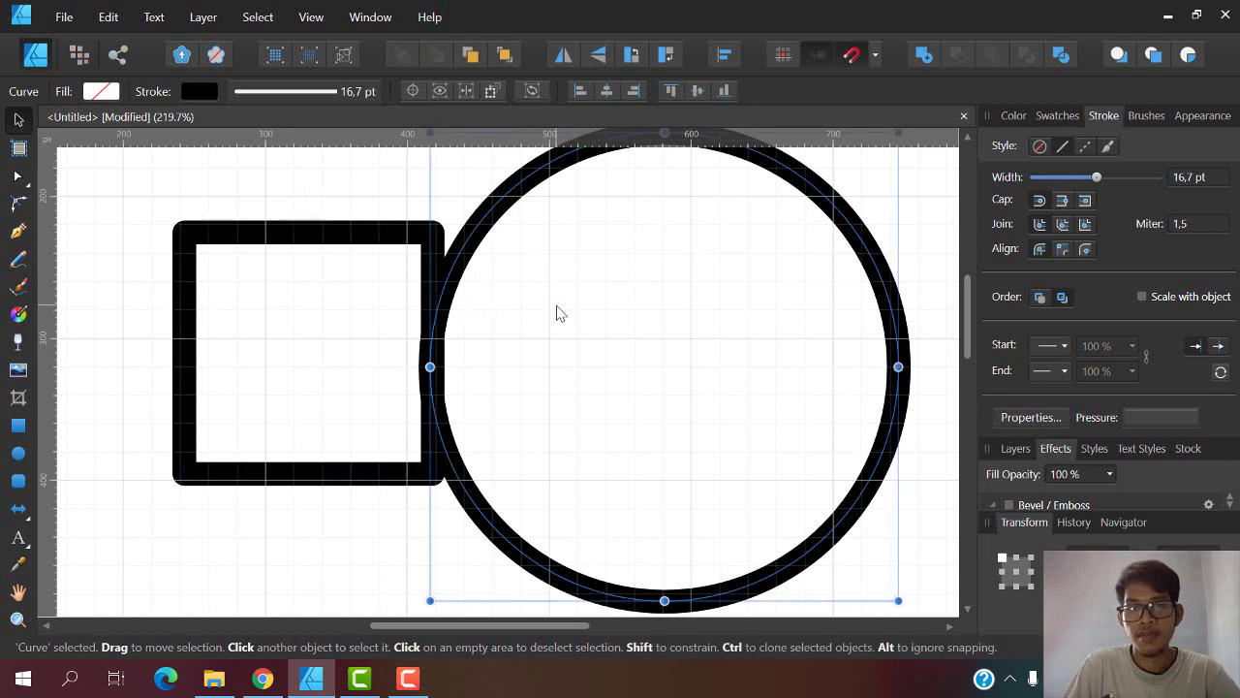
pyautogui.click(420, 242)
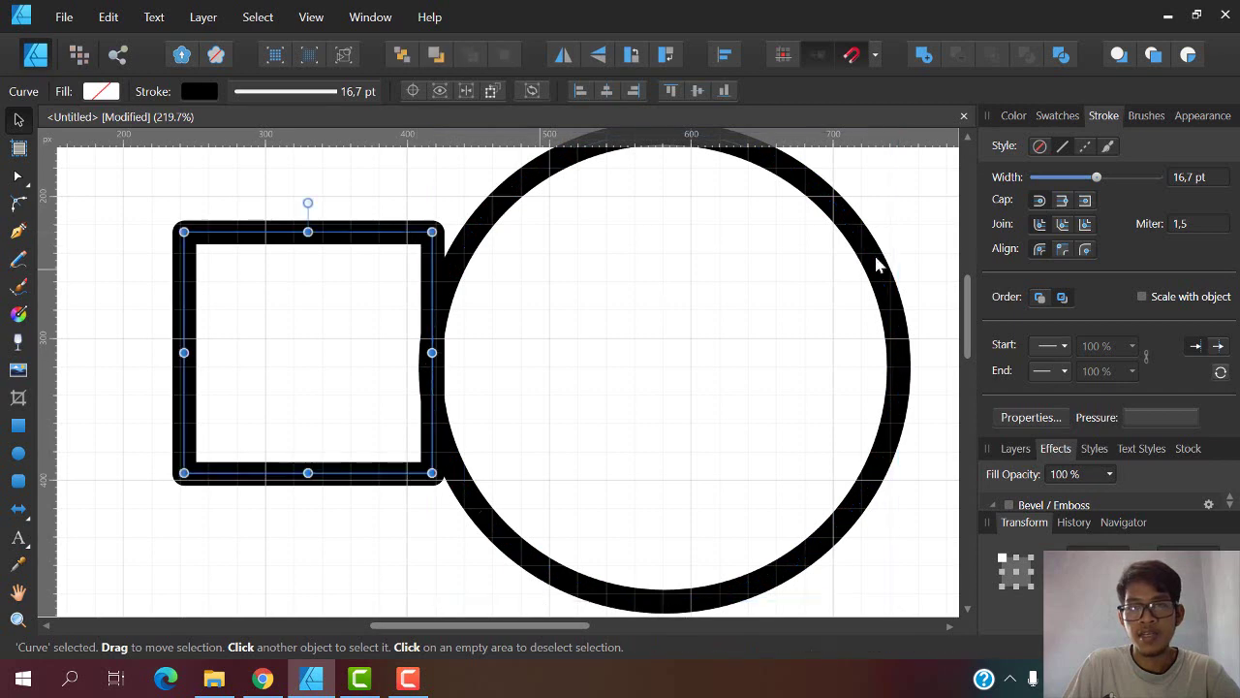
# - Enable Snap to shape key points in the Snapping options
pyautogui.click(875, 54)
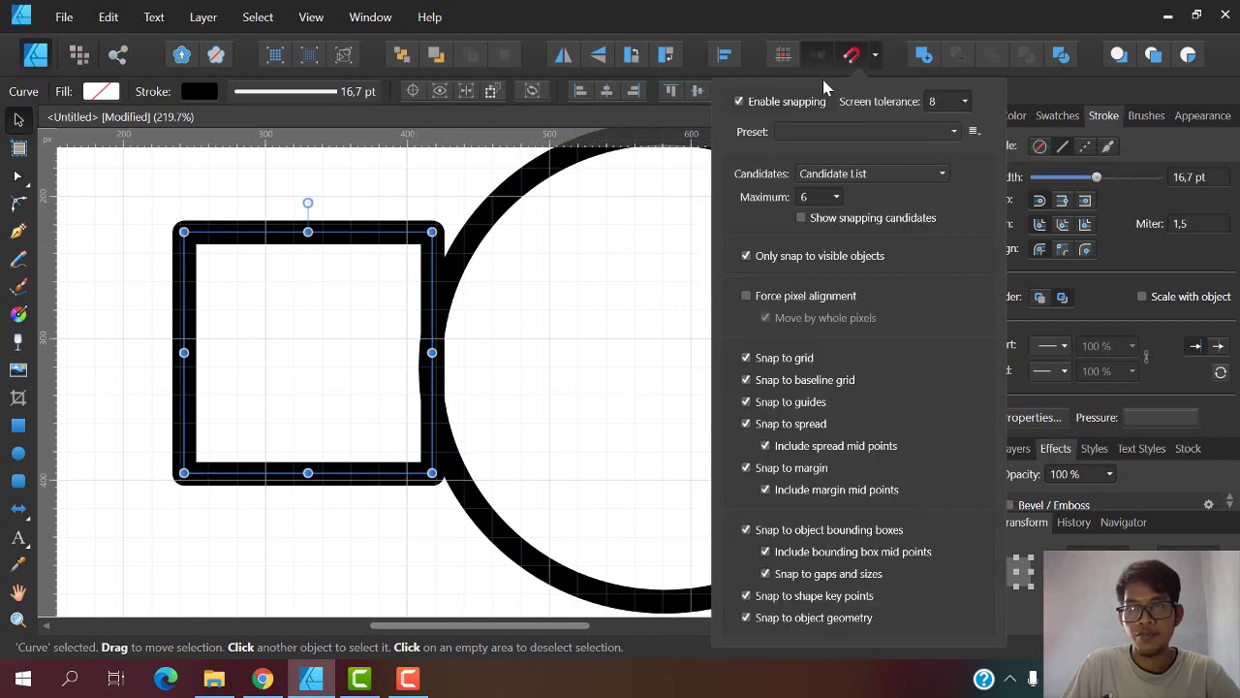
pyautogui.click(746, 595)
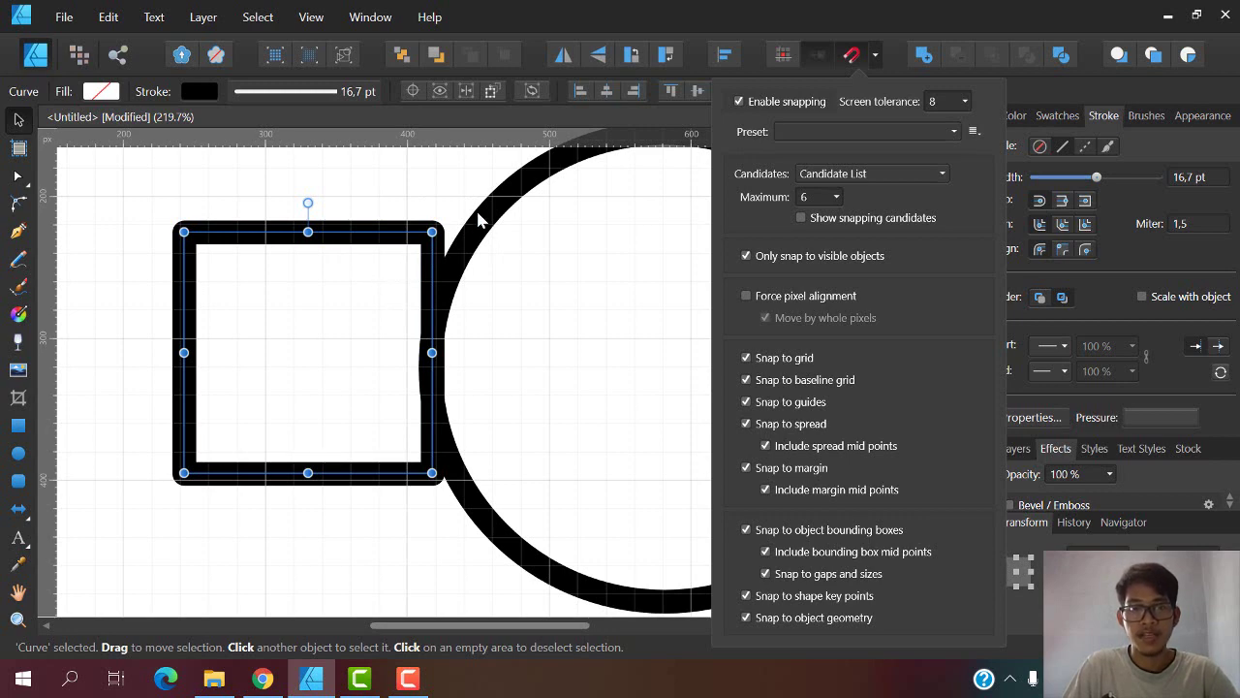
pyautogui.click(478, 213)
# - Hide the artboard grid via View > Show Grid
pyautogui.scroll(-5, 452, 243)
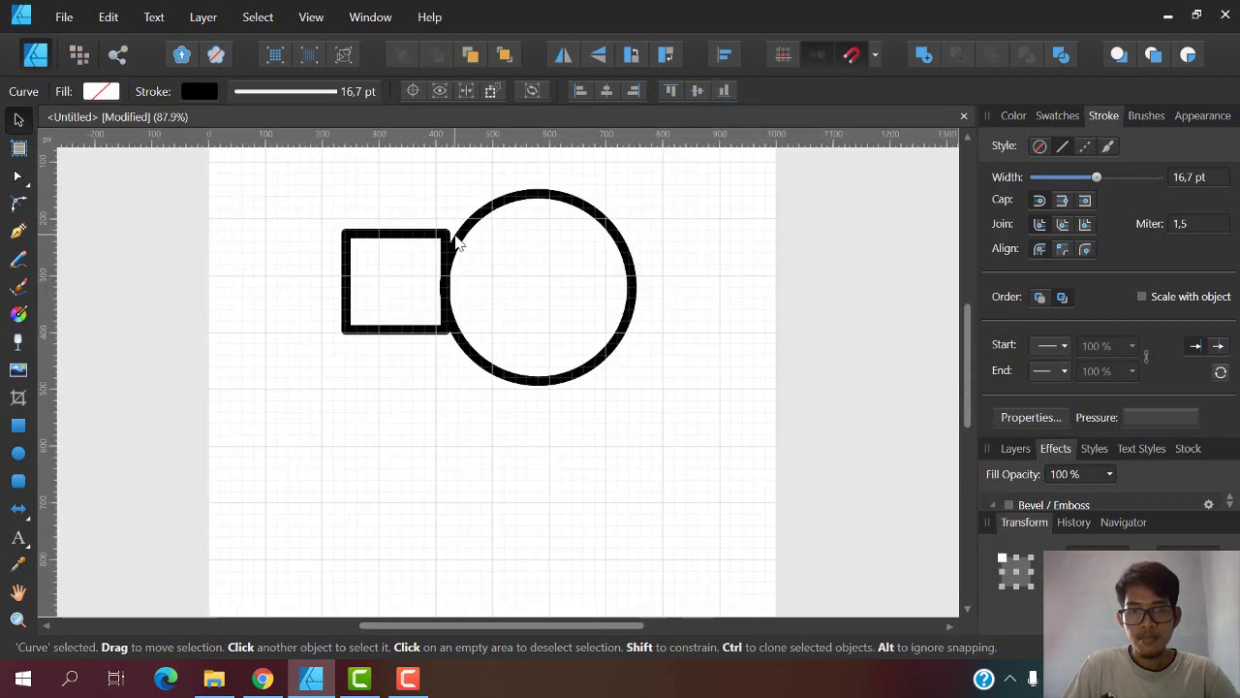
pyautogui.click(454, 242)
pyautogui.scroll(2, 476, 194)
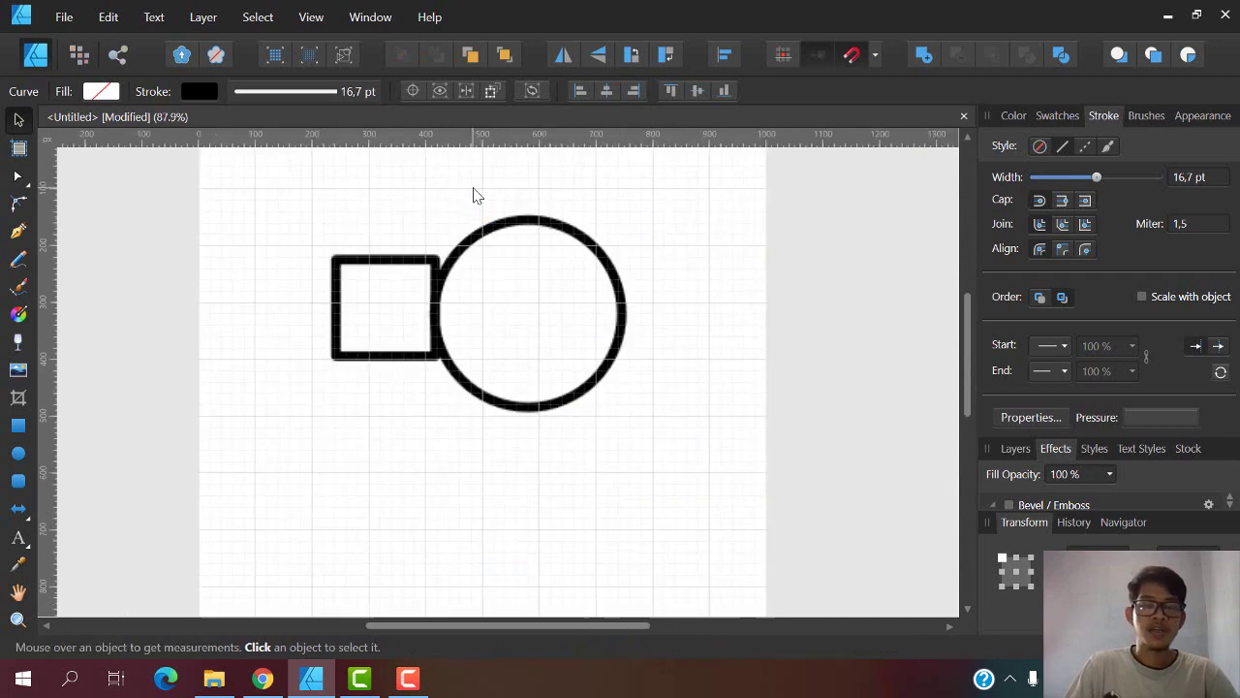
pyautogui.scroll(-3, 407, 274)
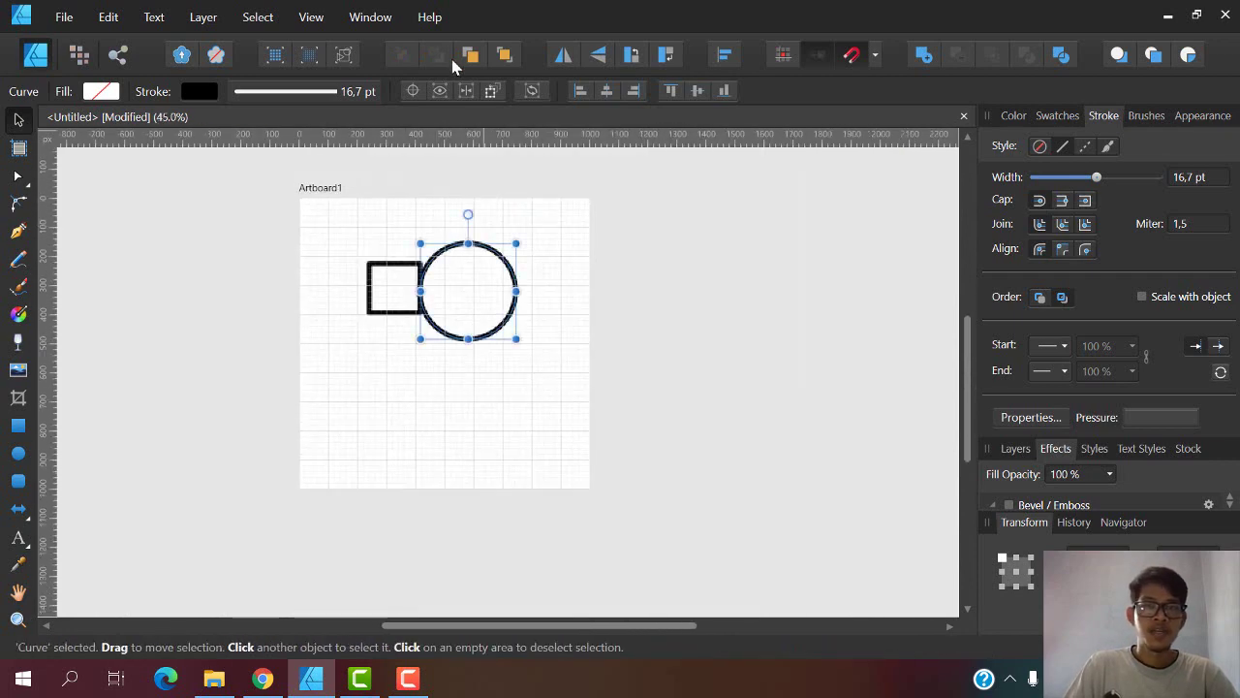
pyautogui.click(310, 16)
pyautogui.click(325, 255)
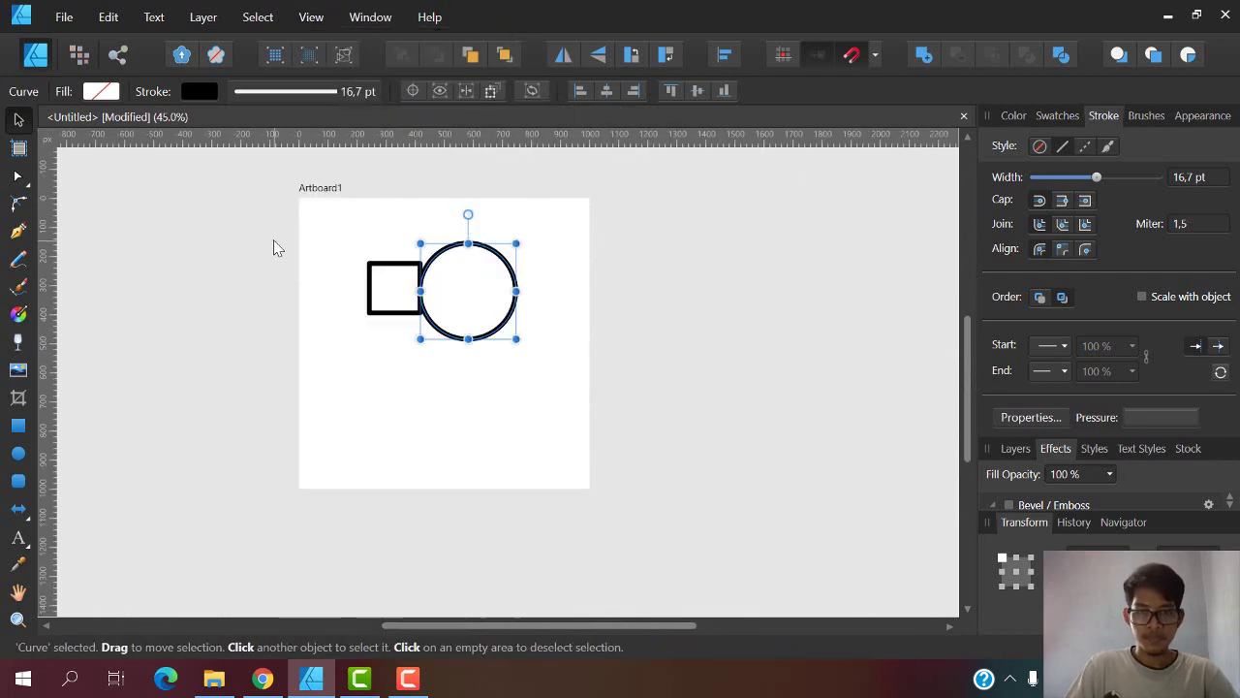
pyautogui.click(273, 247)
# - Drag the square right so it overlaps the circle's left side
pyautogui.scroll(1, 451, 256)
pyautogui.scroll(1, 365, 279)
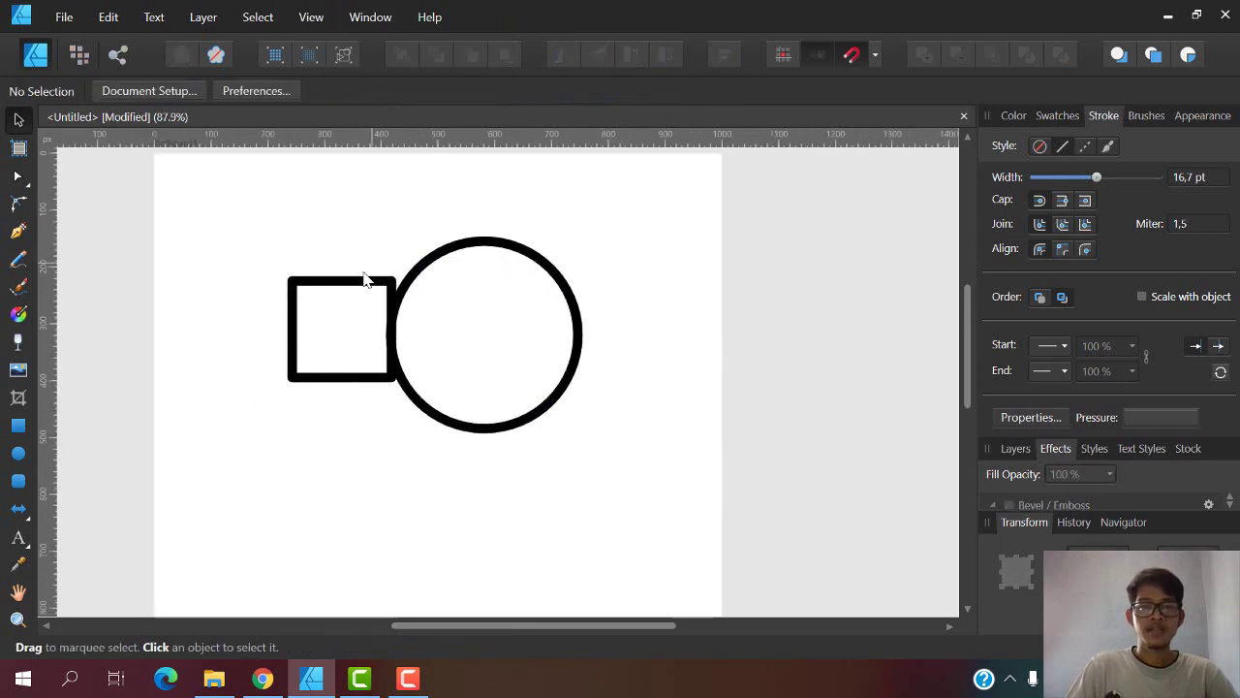
pyautogui.click(351, 287)
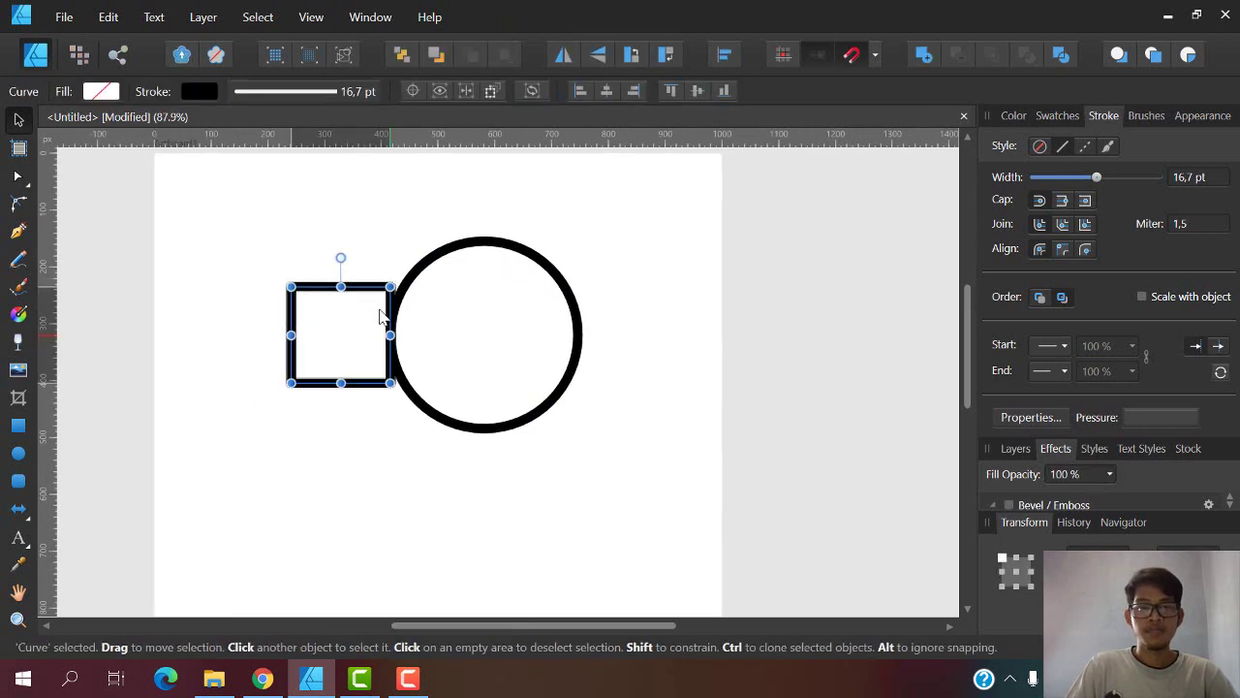
pyautogui.moveTo(381, 316); pyautogui.dragTo(419, 325)
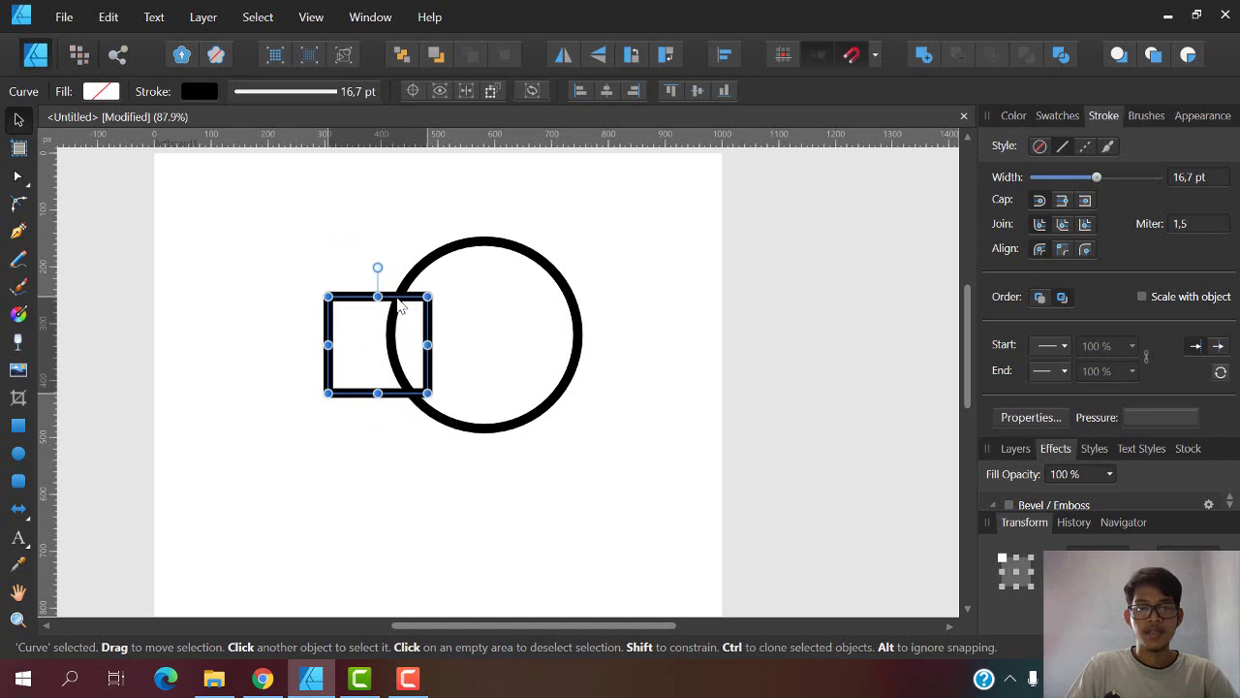
pyautogui.click(392, 260)
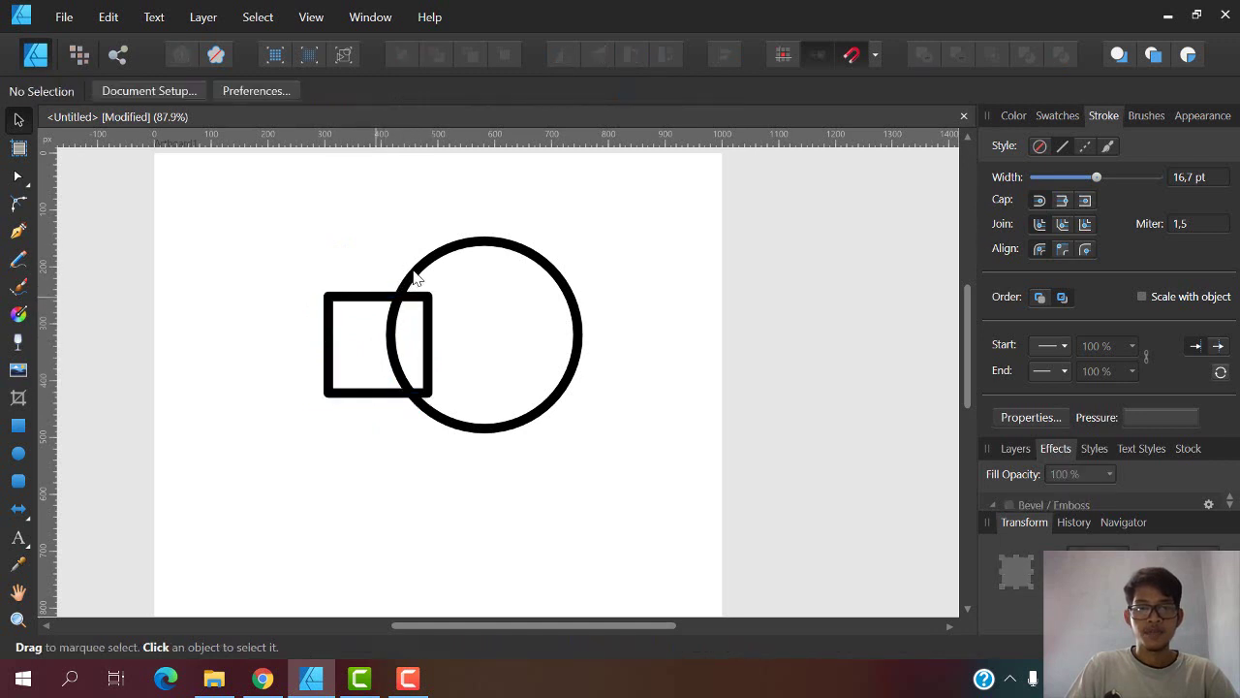
# - Select both overlapping shapes with Ctrl+A, then bring up the screen recorder
pyautogui.hotkey('ctrl', 'a')
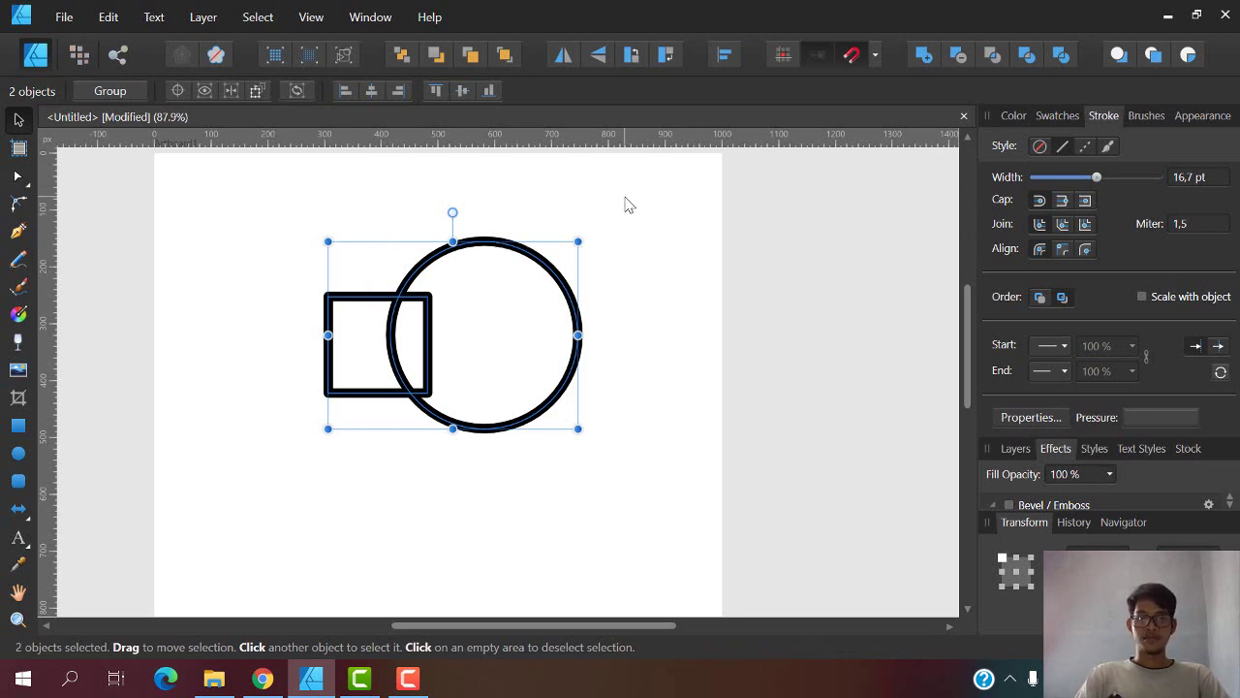
pyautogui.moveTo(408, 678)
pyautogui.click(396, 686)
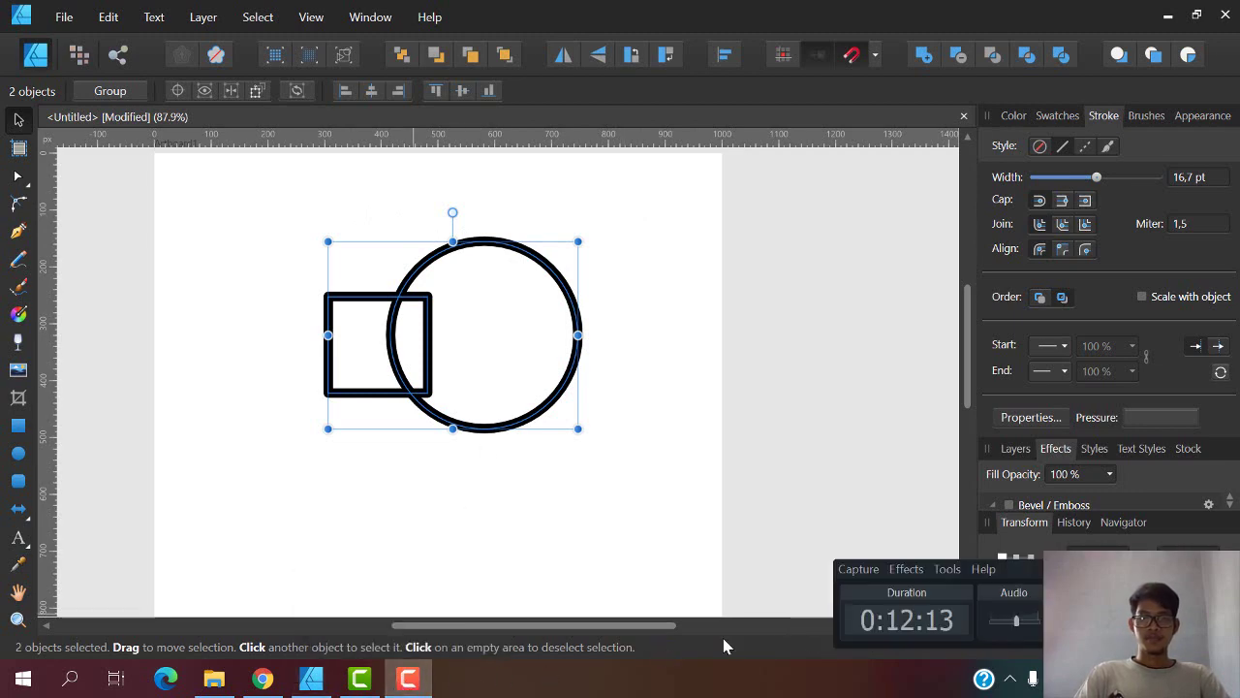